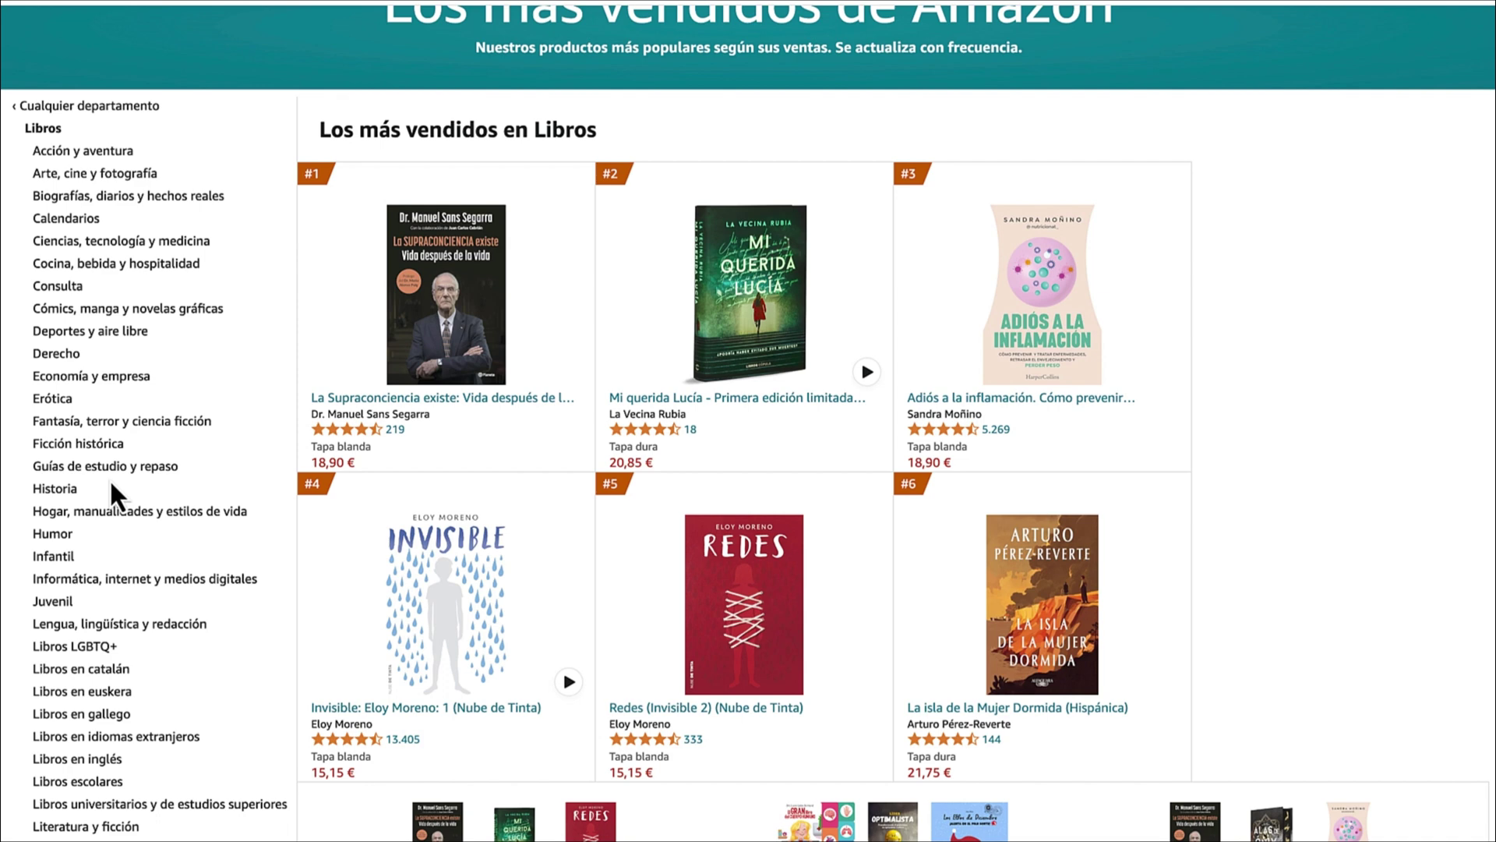
Step: Browse Amazon's best-selling books in the "Salud, familia y desarrollo personal" category
scroll(113, 456, down, 3)
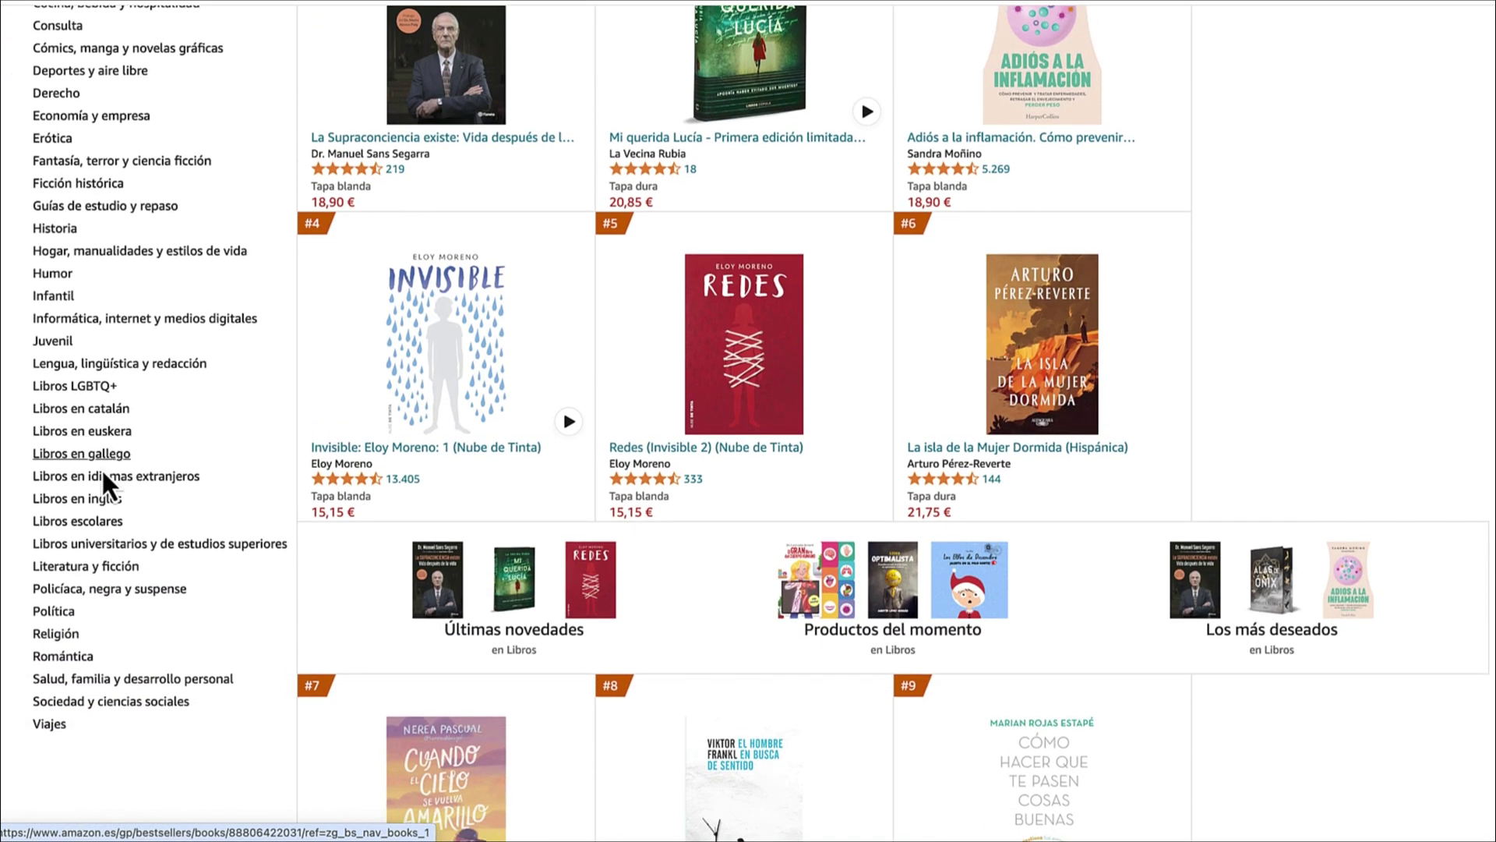
click(160, 679)
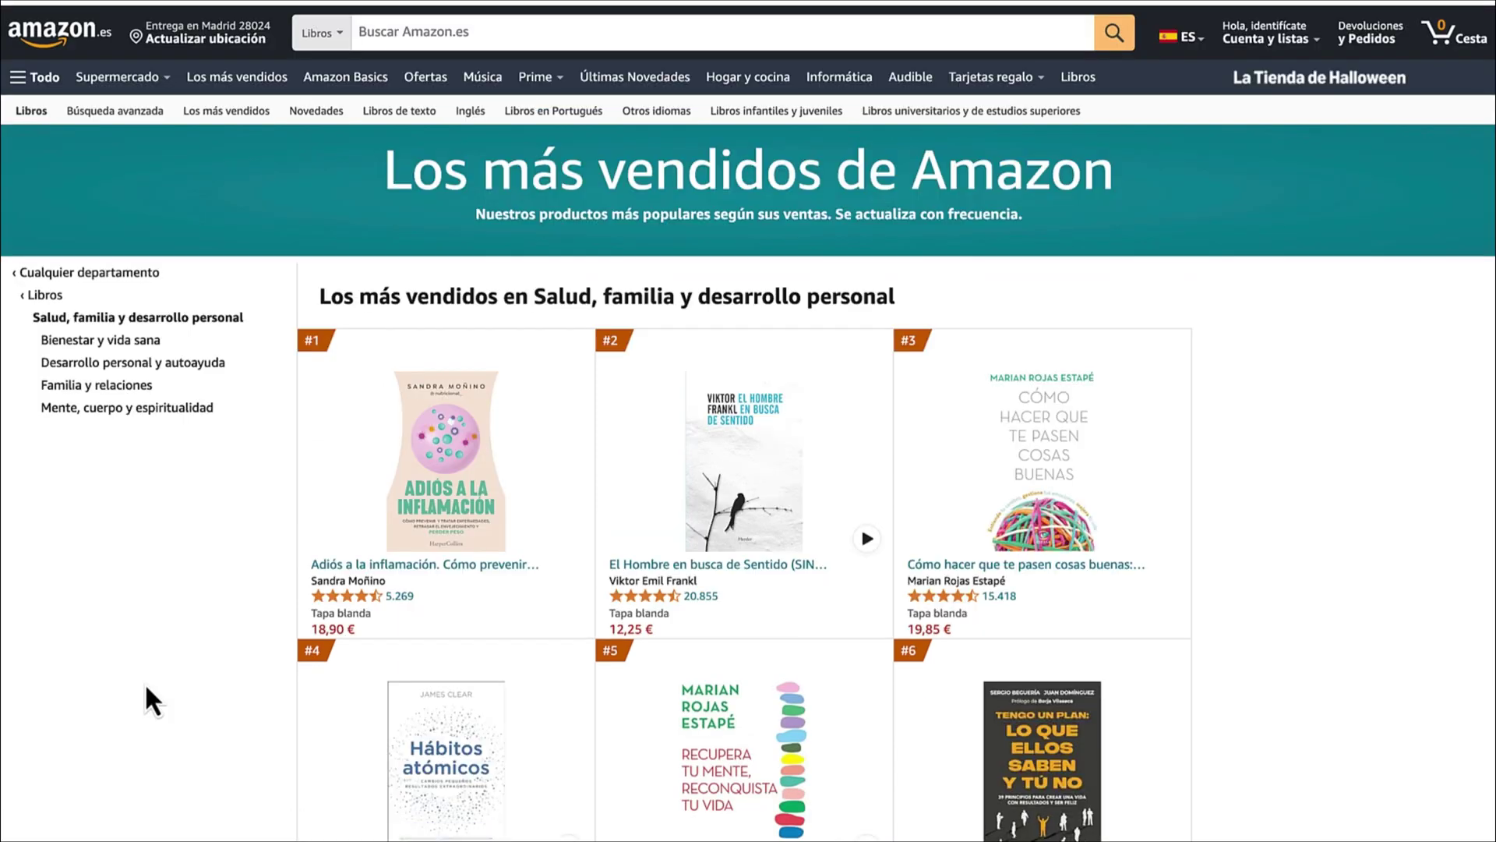
scroll(692, 498, down, 3)
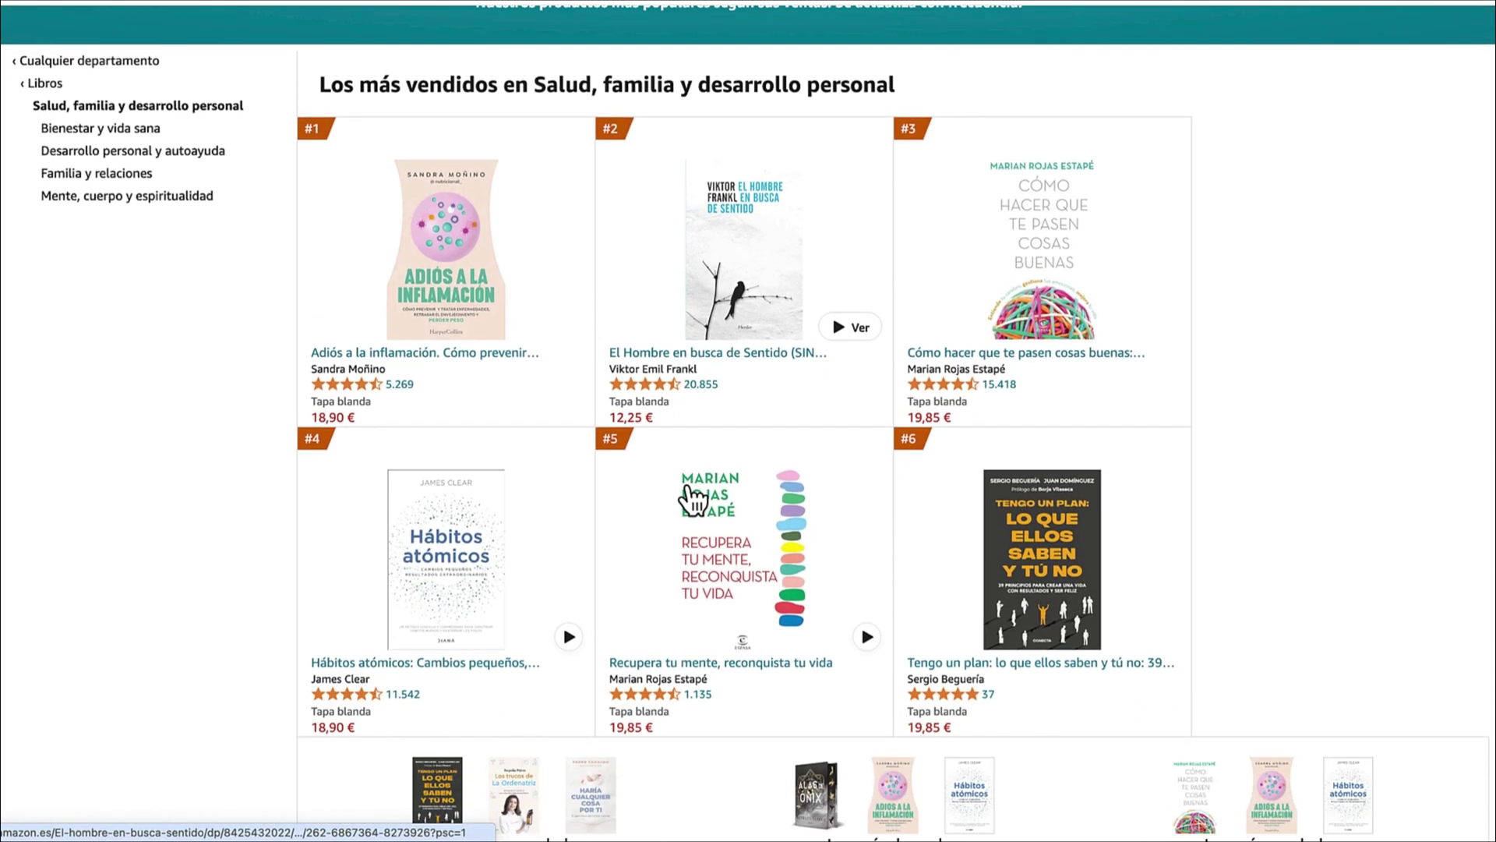
scroll(691, 496, down, 1)
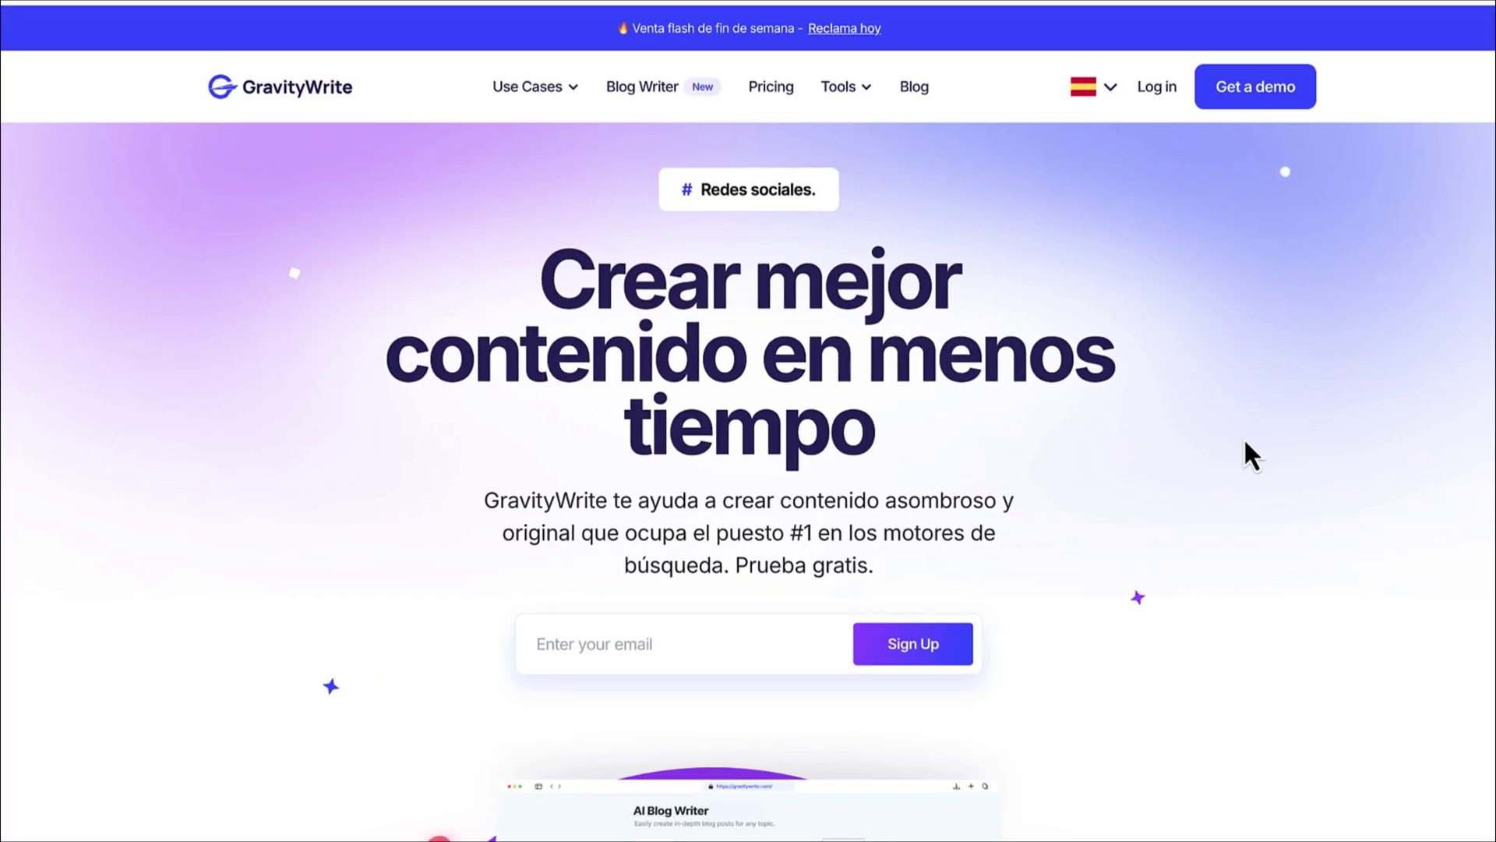
Step: Switch to GravityWrite, log in and open the Book Idea Generator from the Book Writing tools
click(1157, 88)
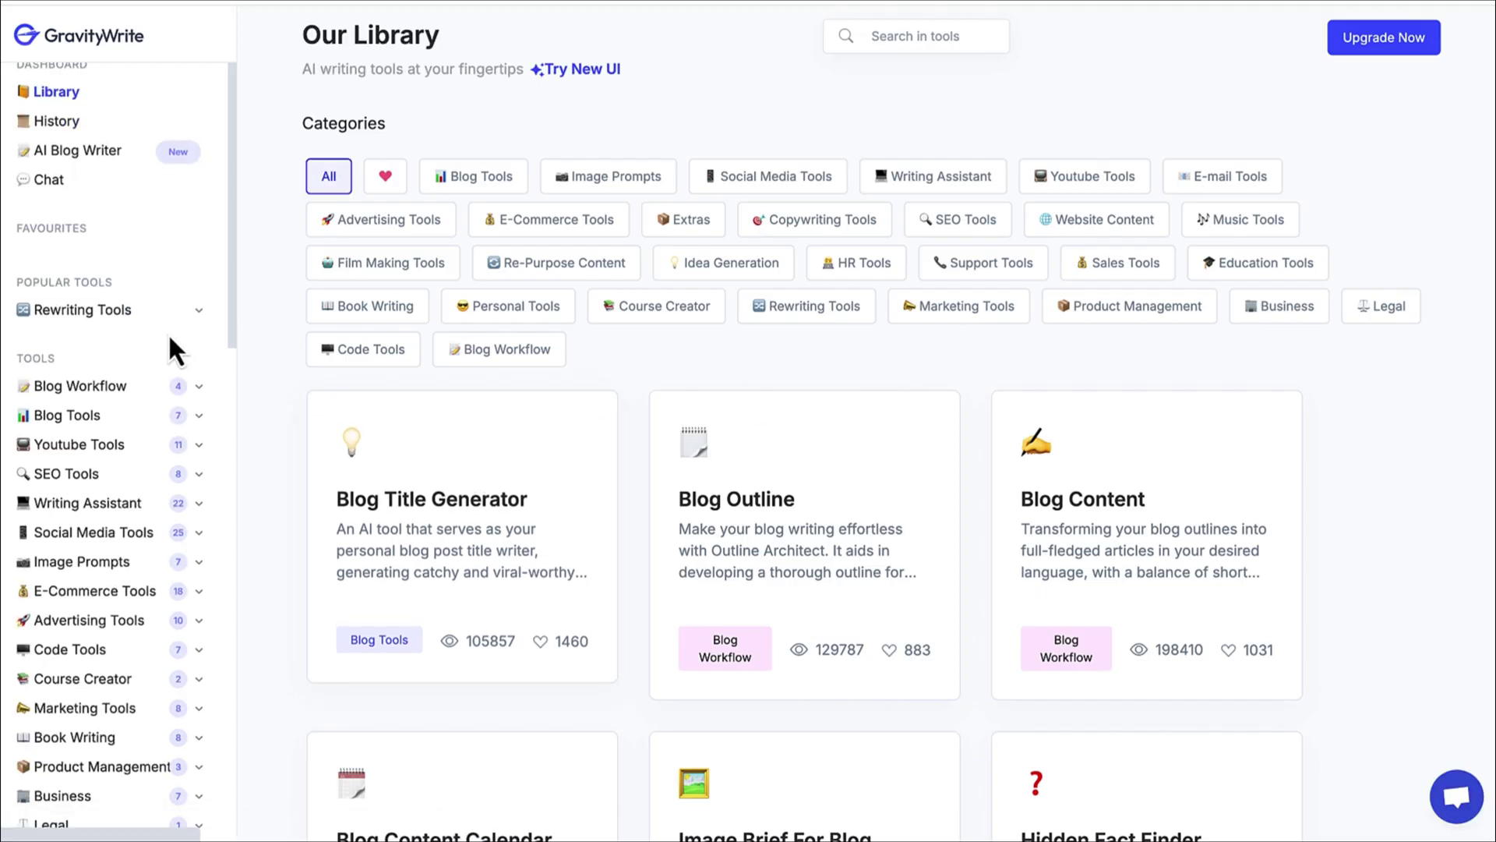
scroll(170, 337, down, 1)
scroll(167, 333, down, 4)
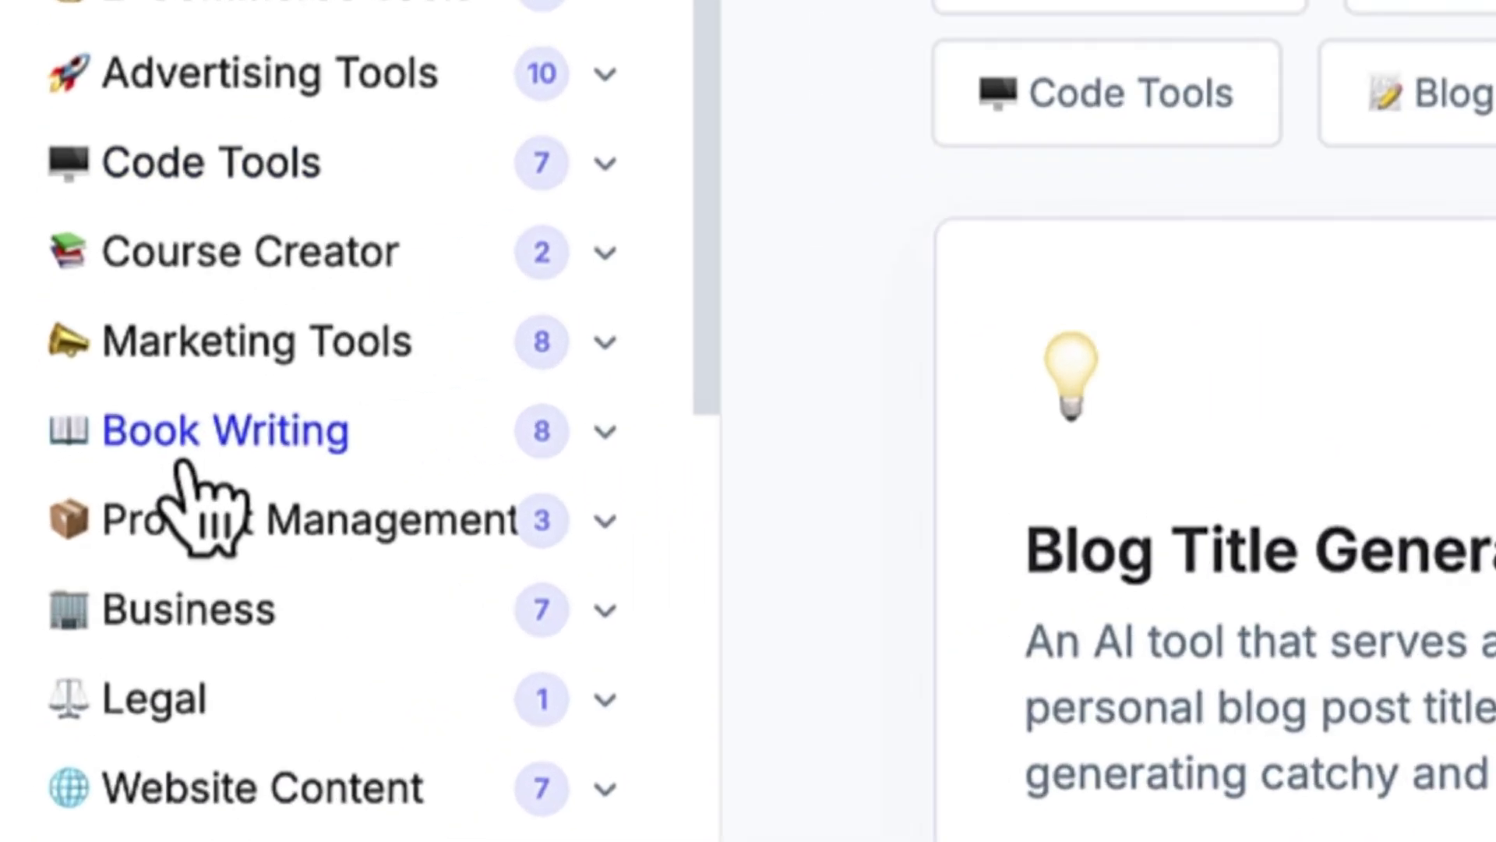
click(602, 437)
mouse_move(324, 559)
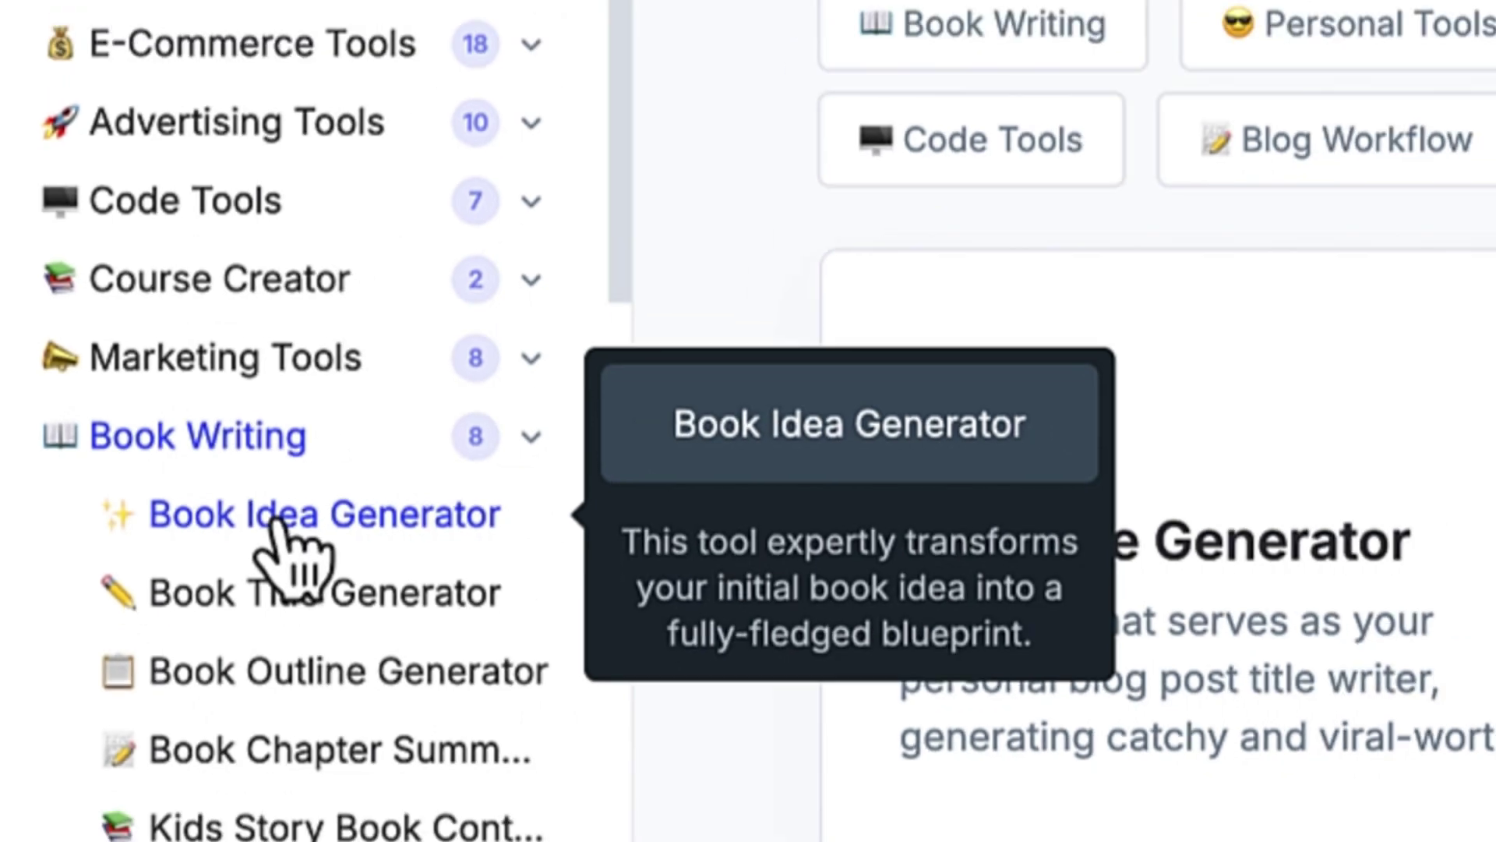
click(319, 537)
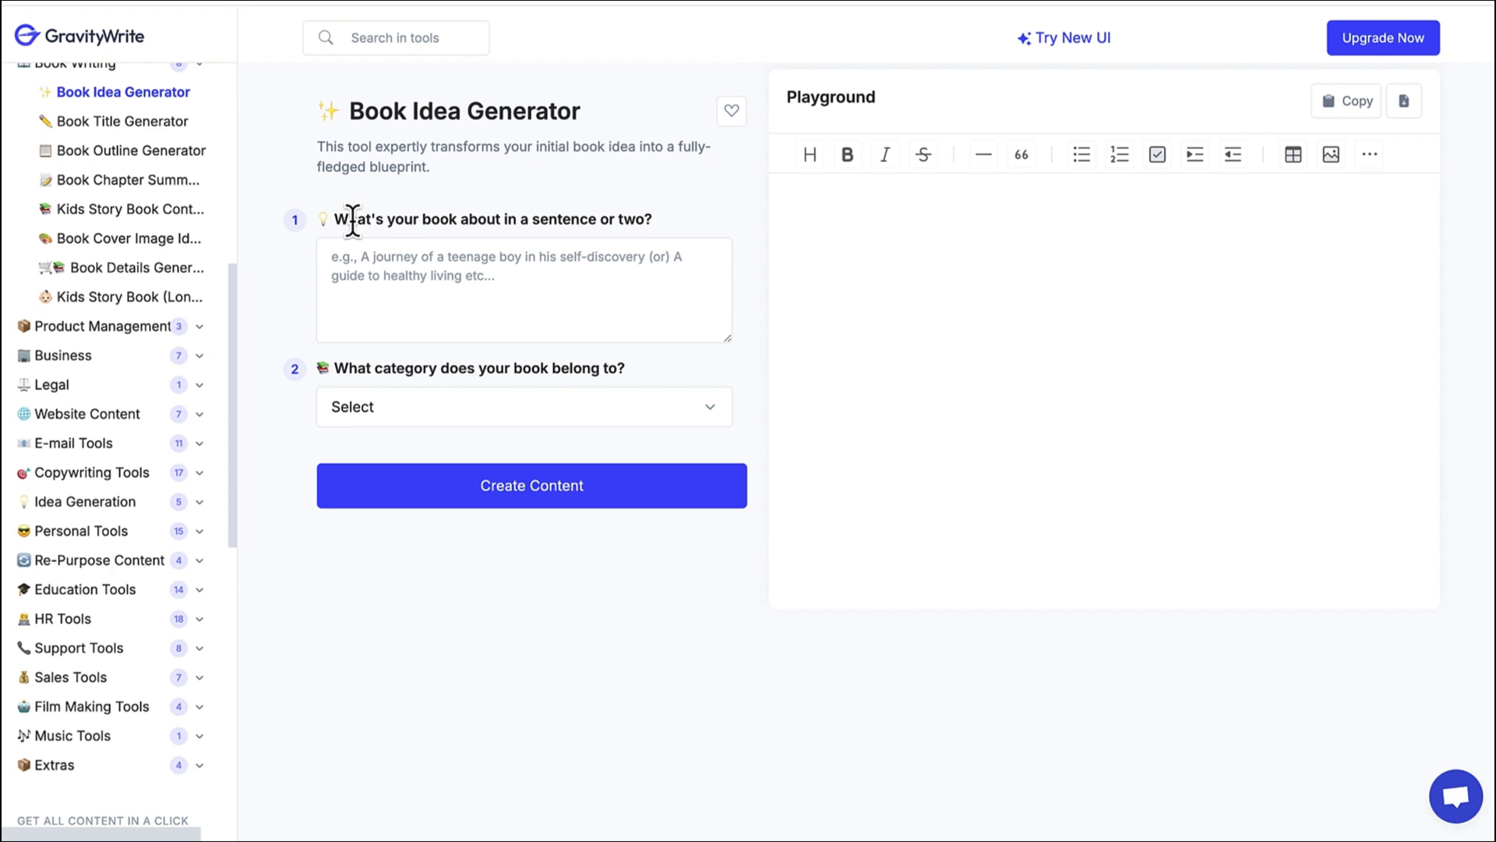
Step: Generate a book idea about "Desarrollo personal y autoayuda" in the Non-Fiction category and review the resulting main idea
click(339, 257)
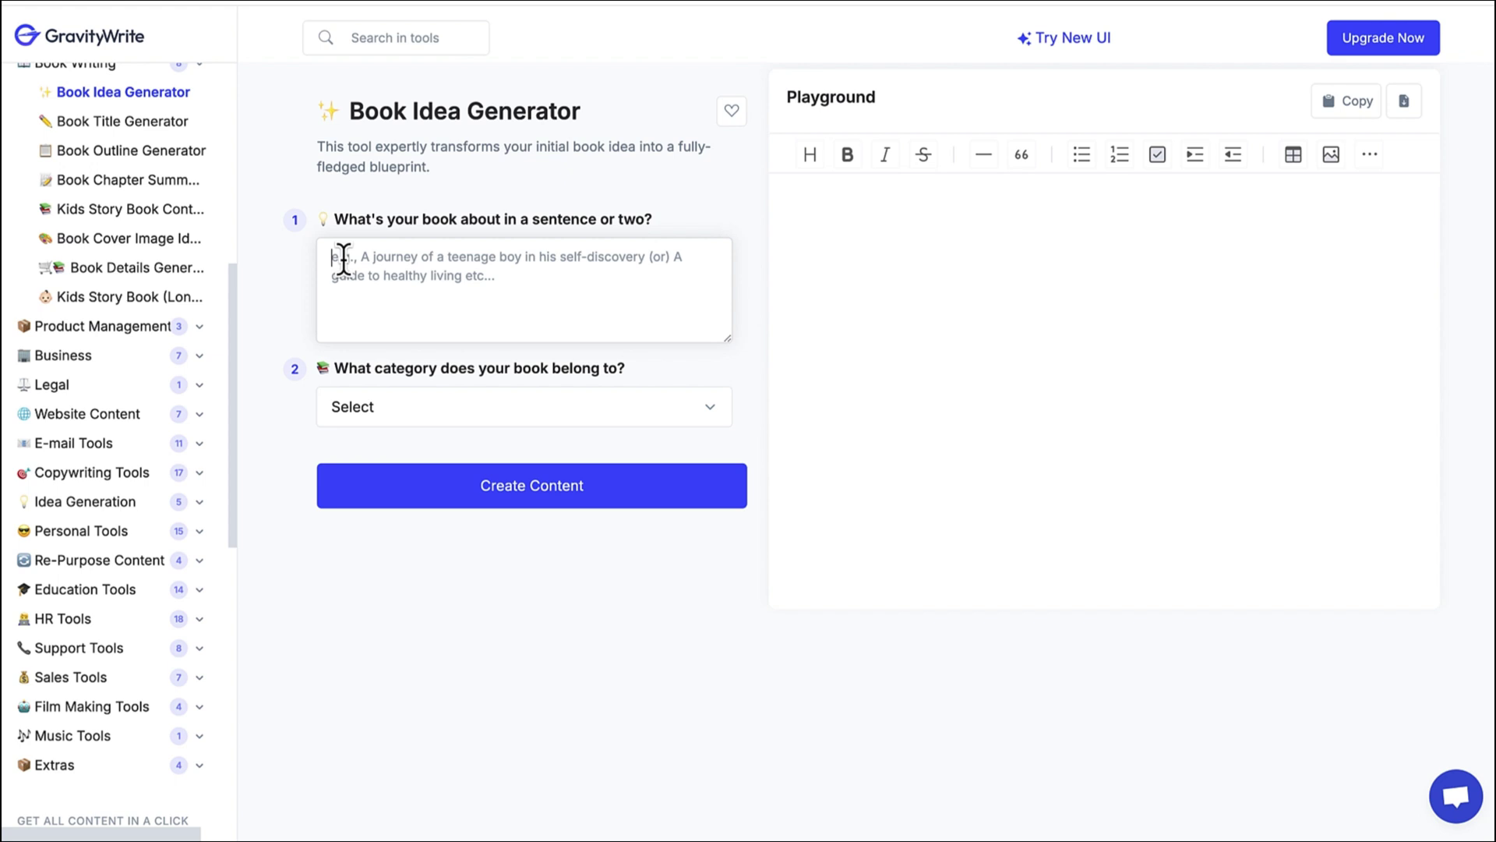
text(Desarrollo personal y autoayuda)
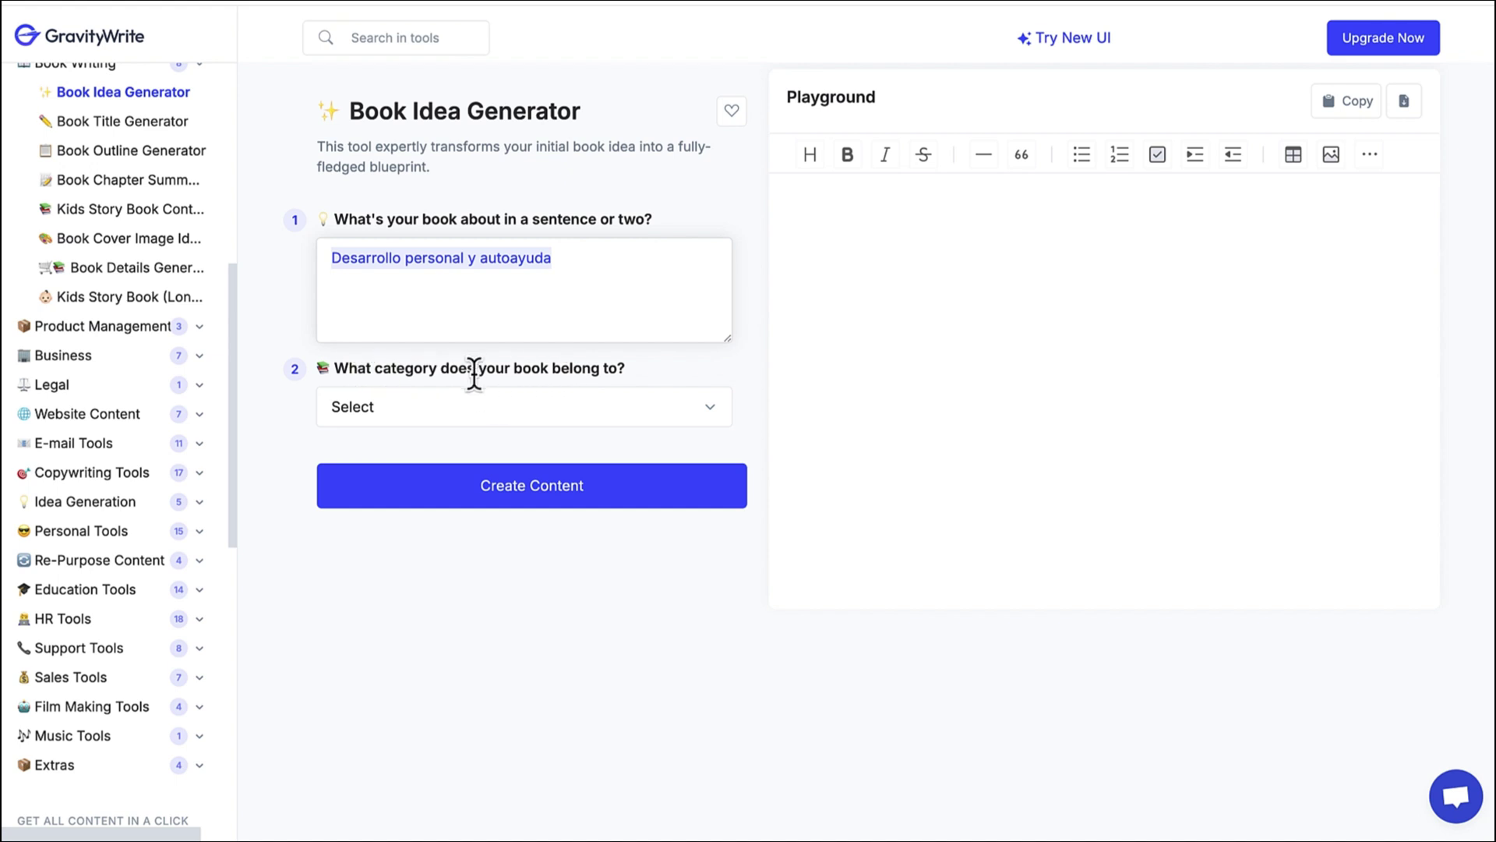
click(710, 412)
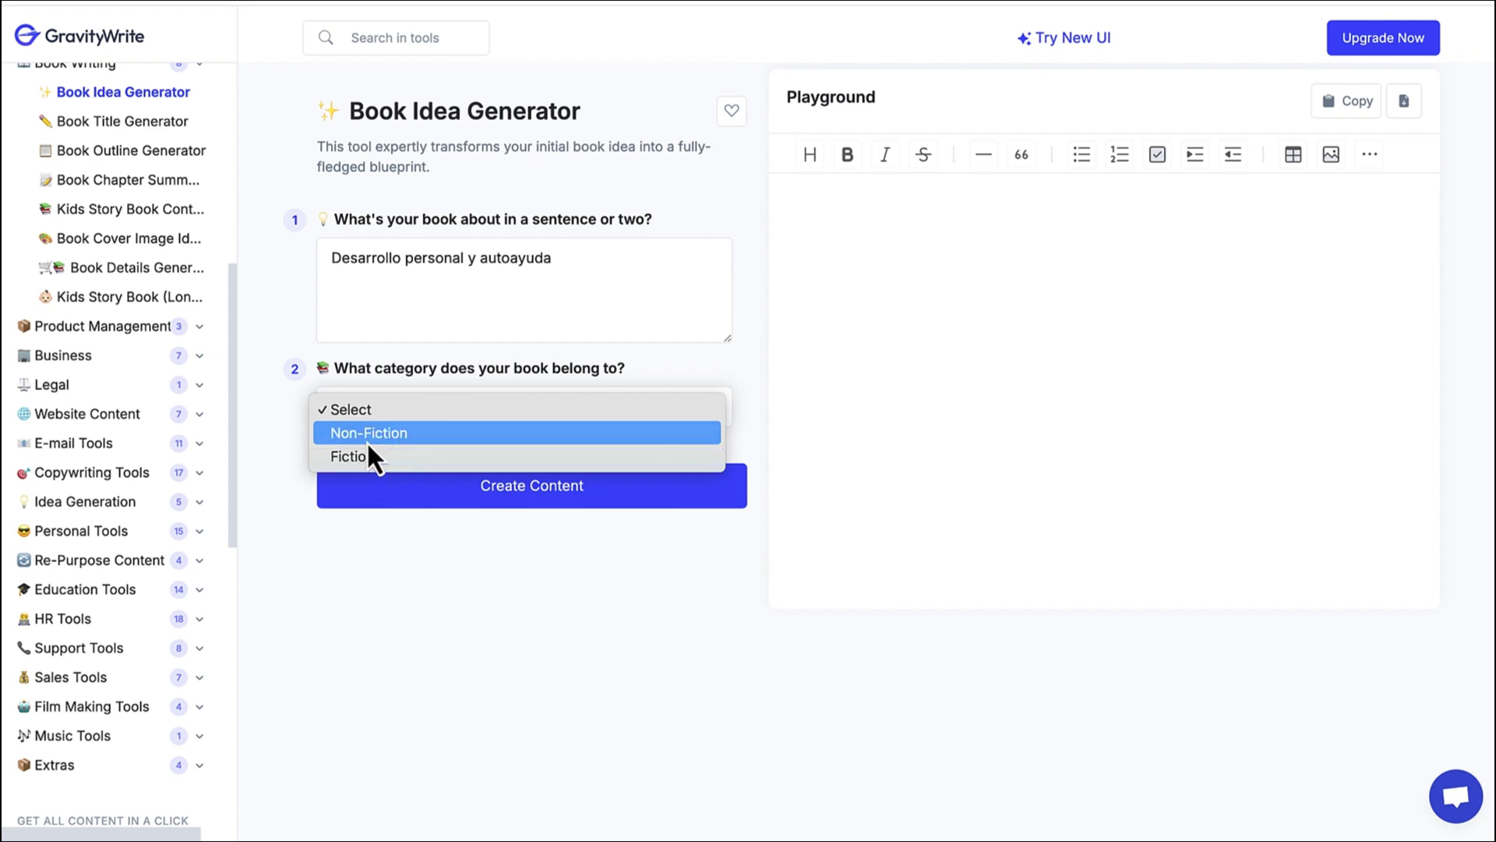
click(367, 436)
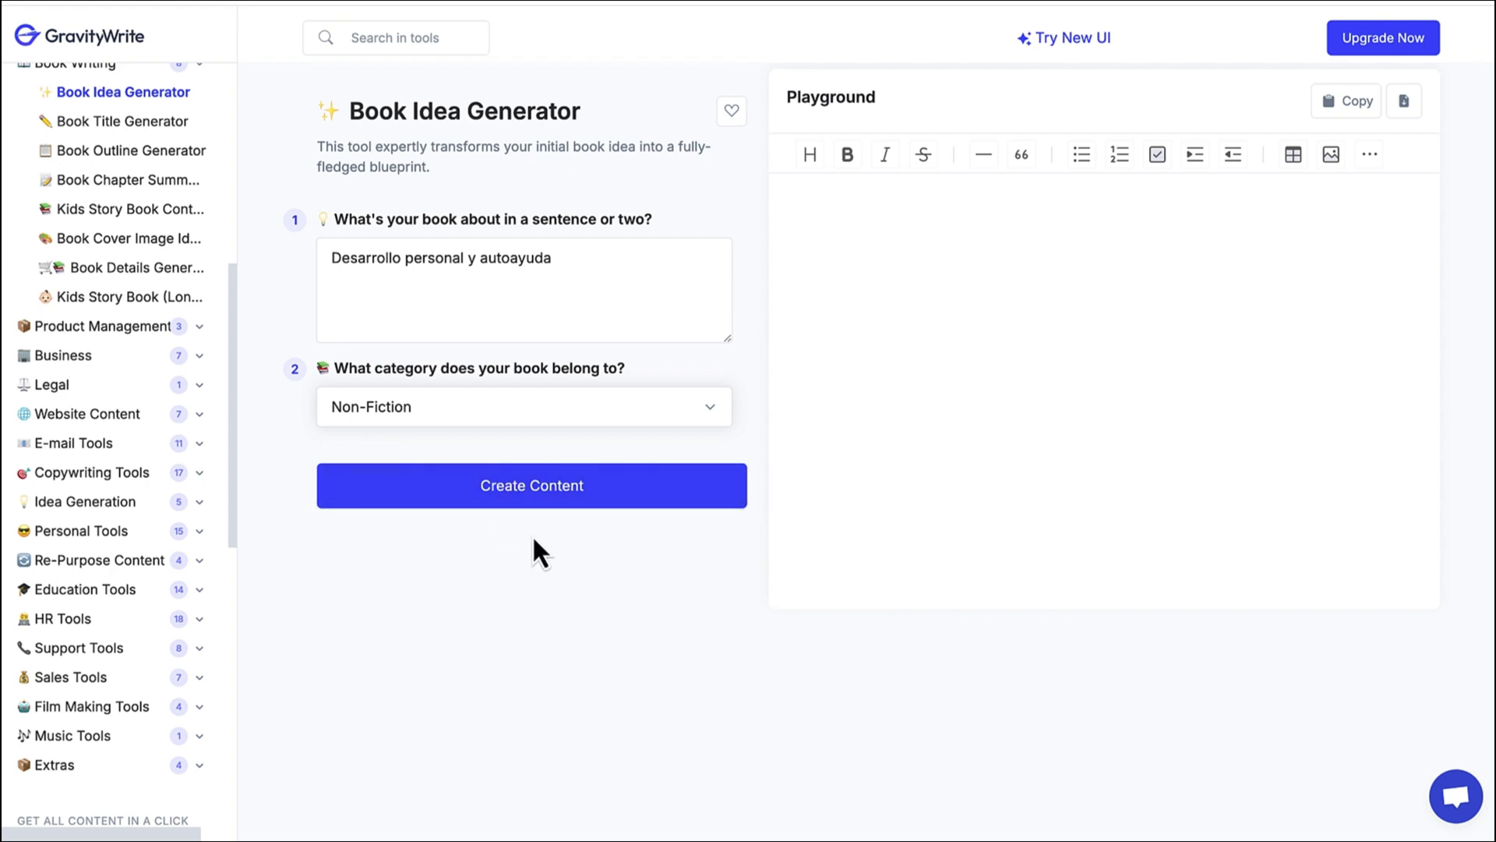
click(521, 503)
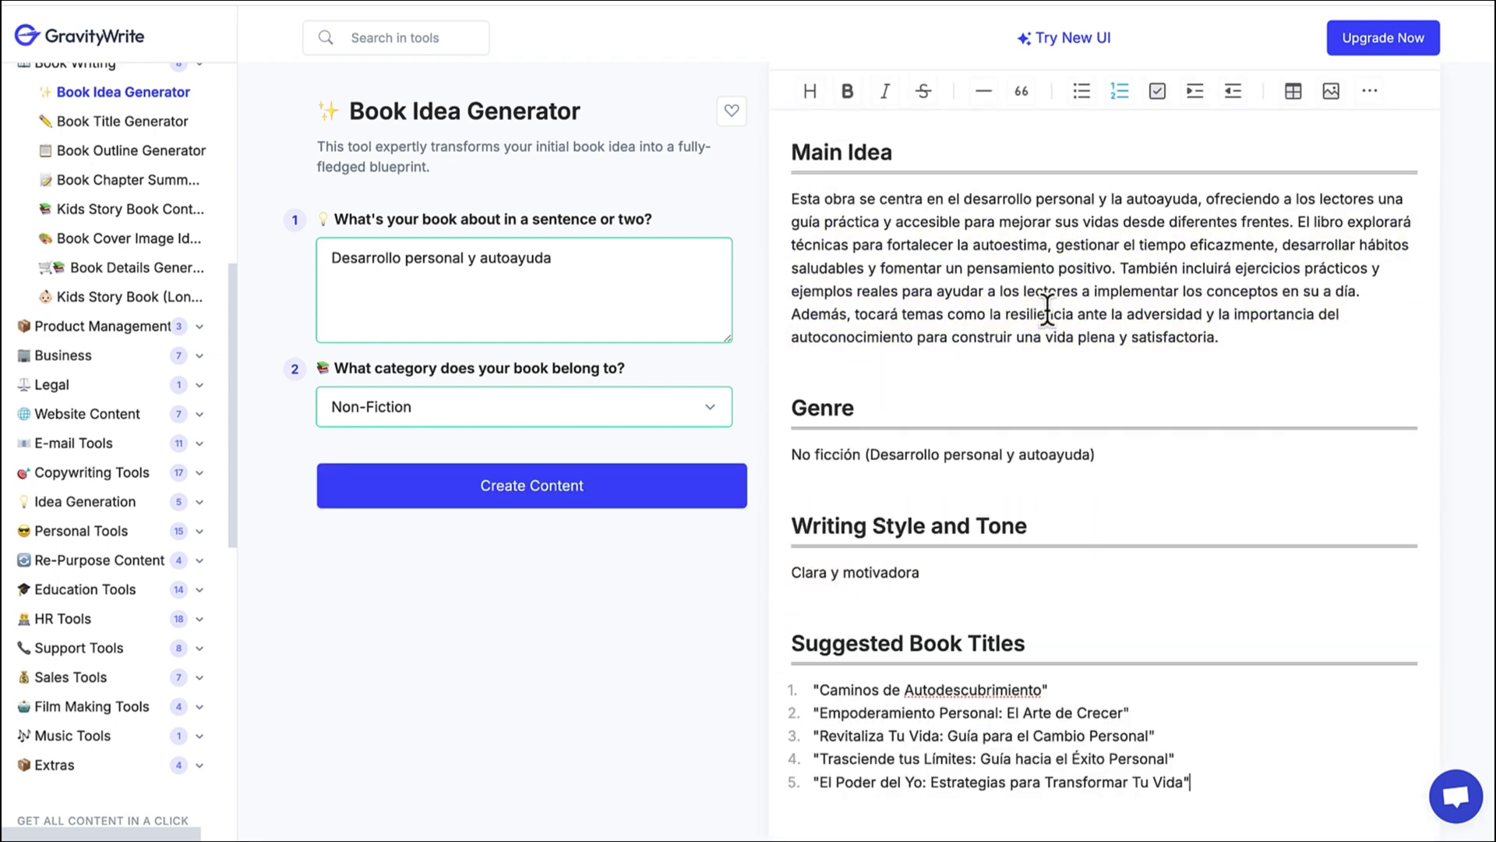
drag(790, 198, 1195, 377)
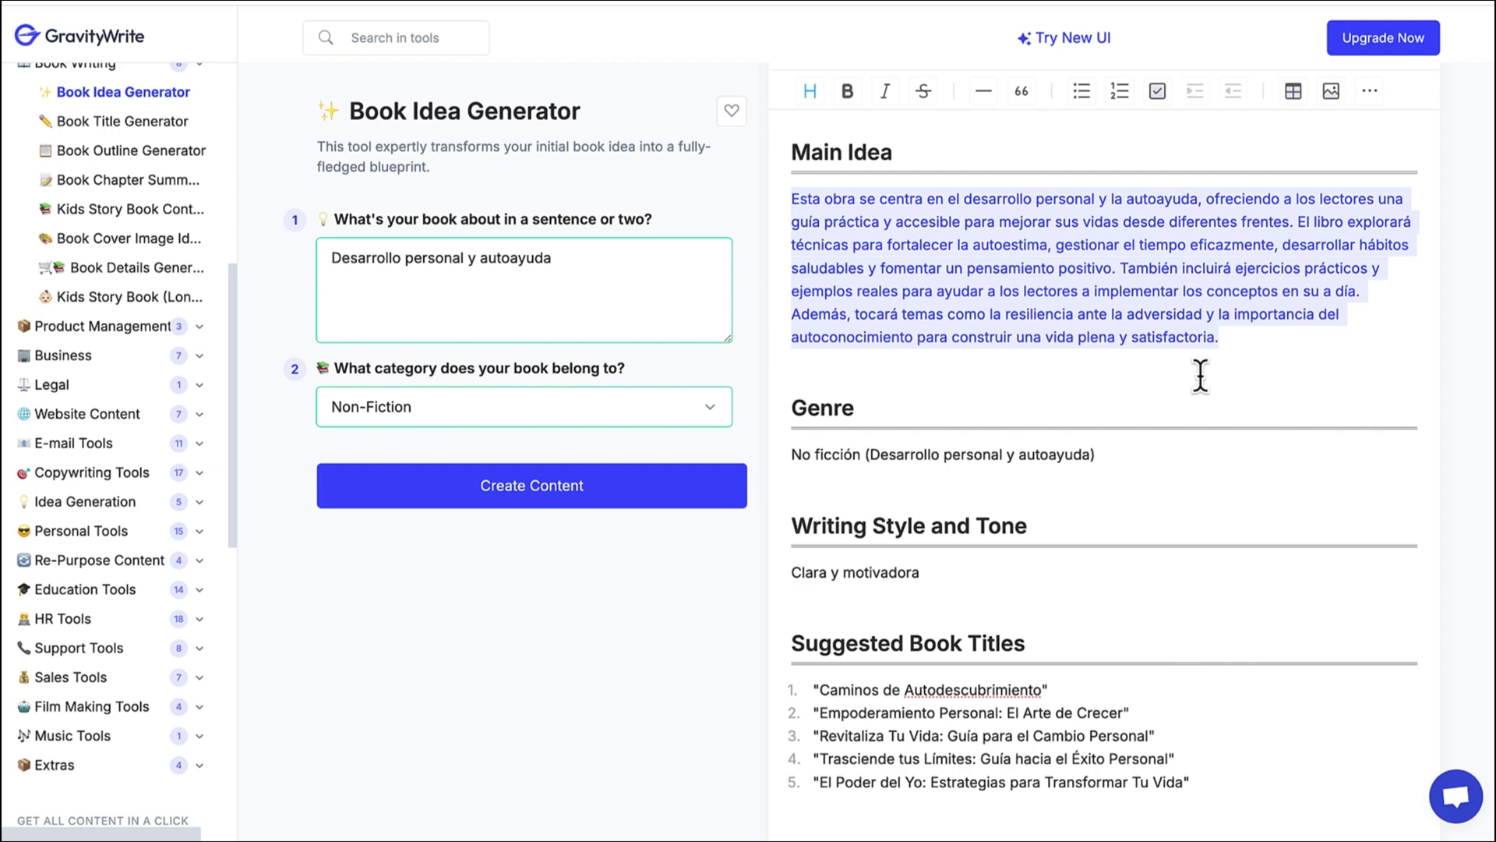
scroll(902, 340, down, 1)
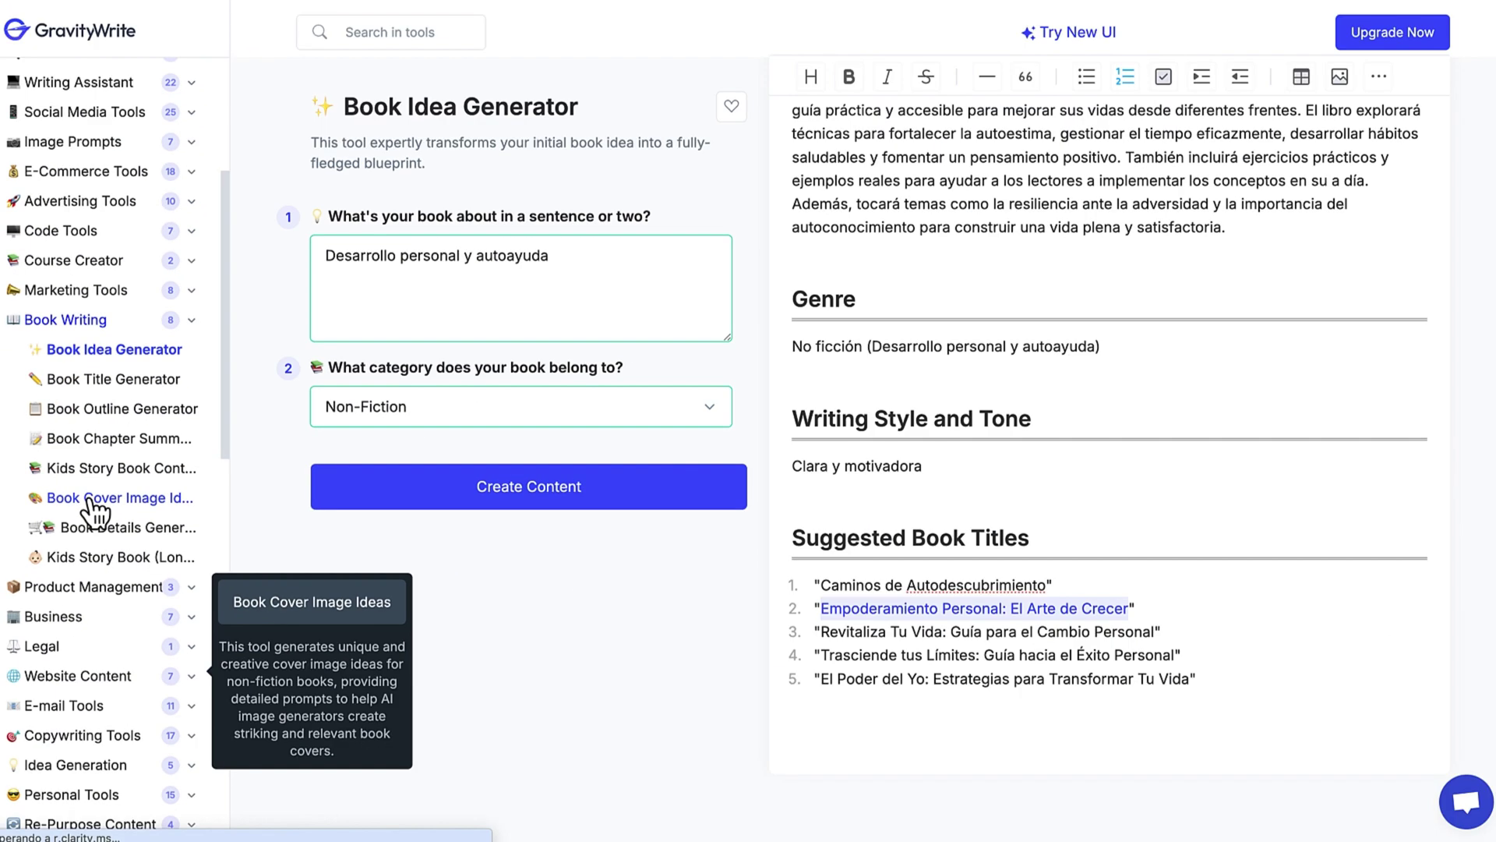
click(267, 674)
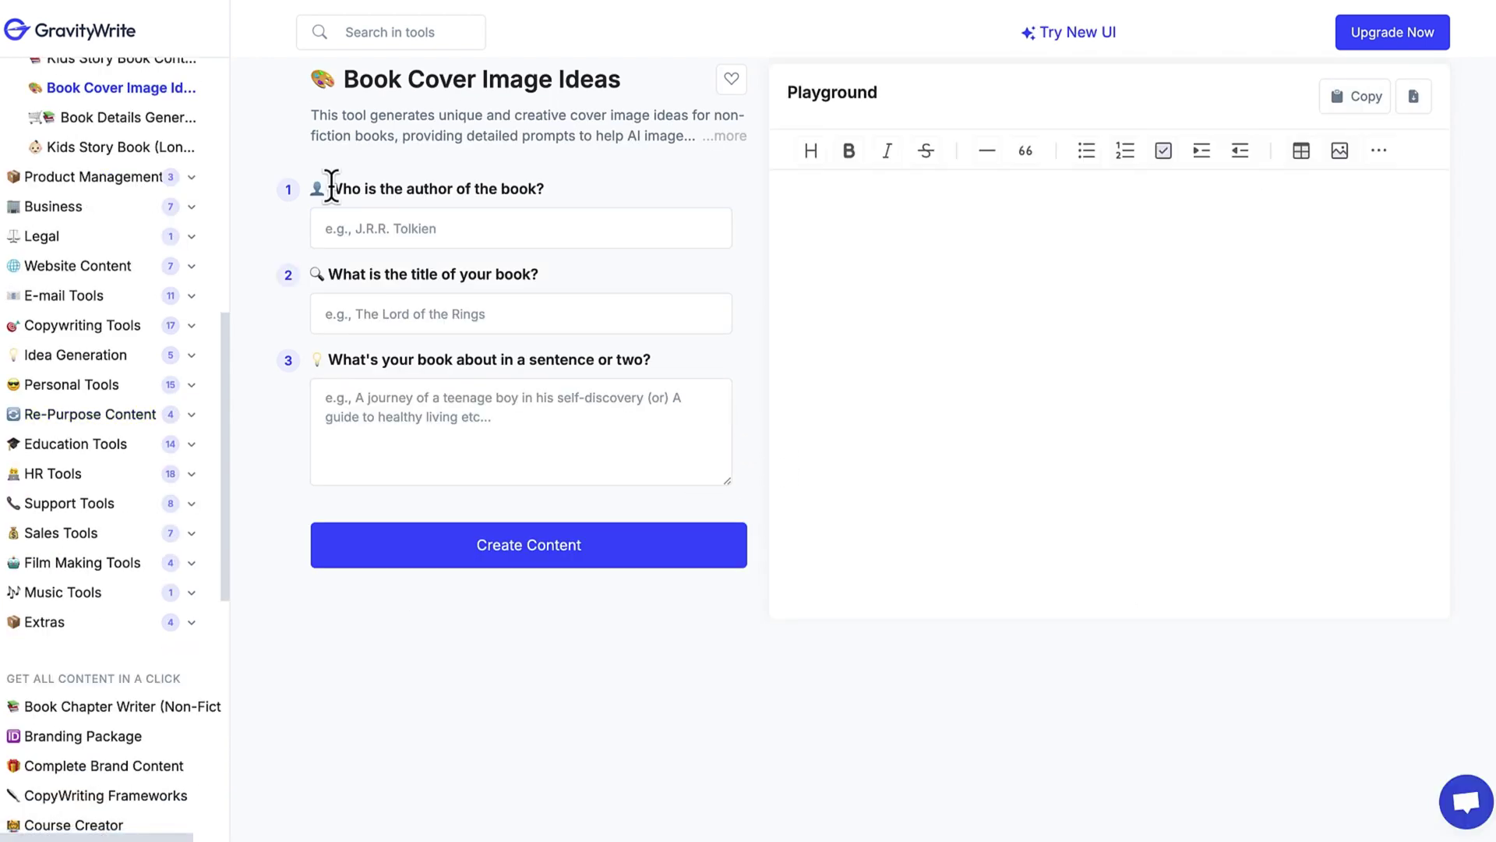
drag(331, 185, 434, 194)
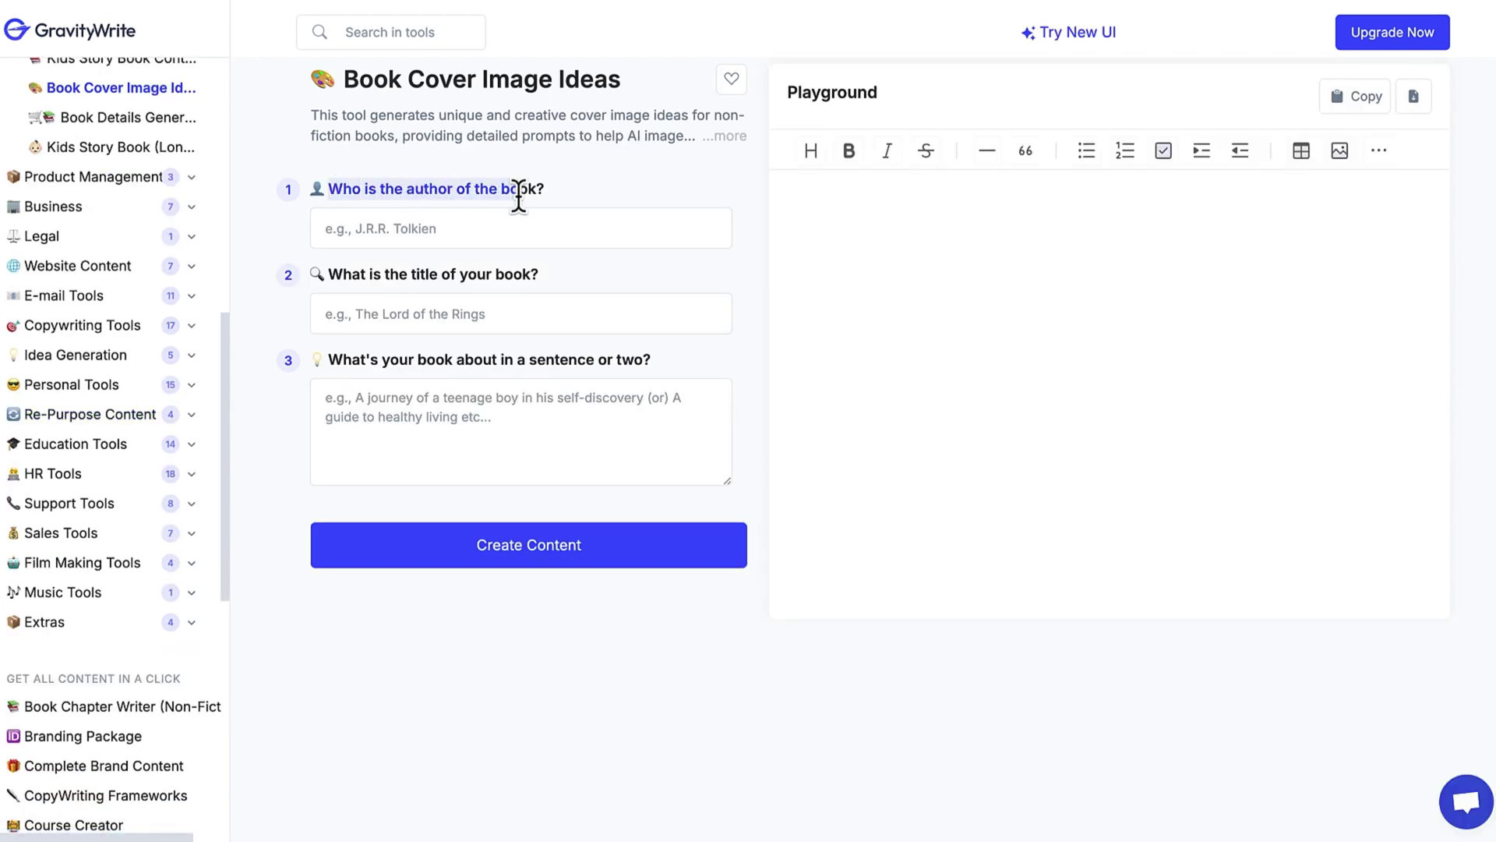
click(416, 241)
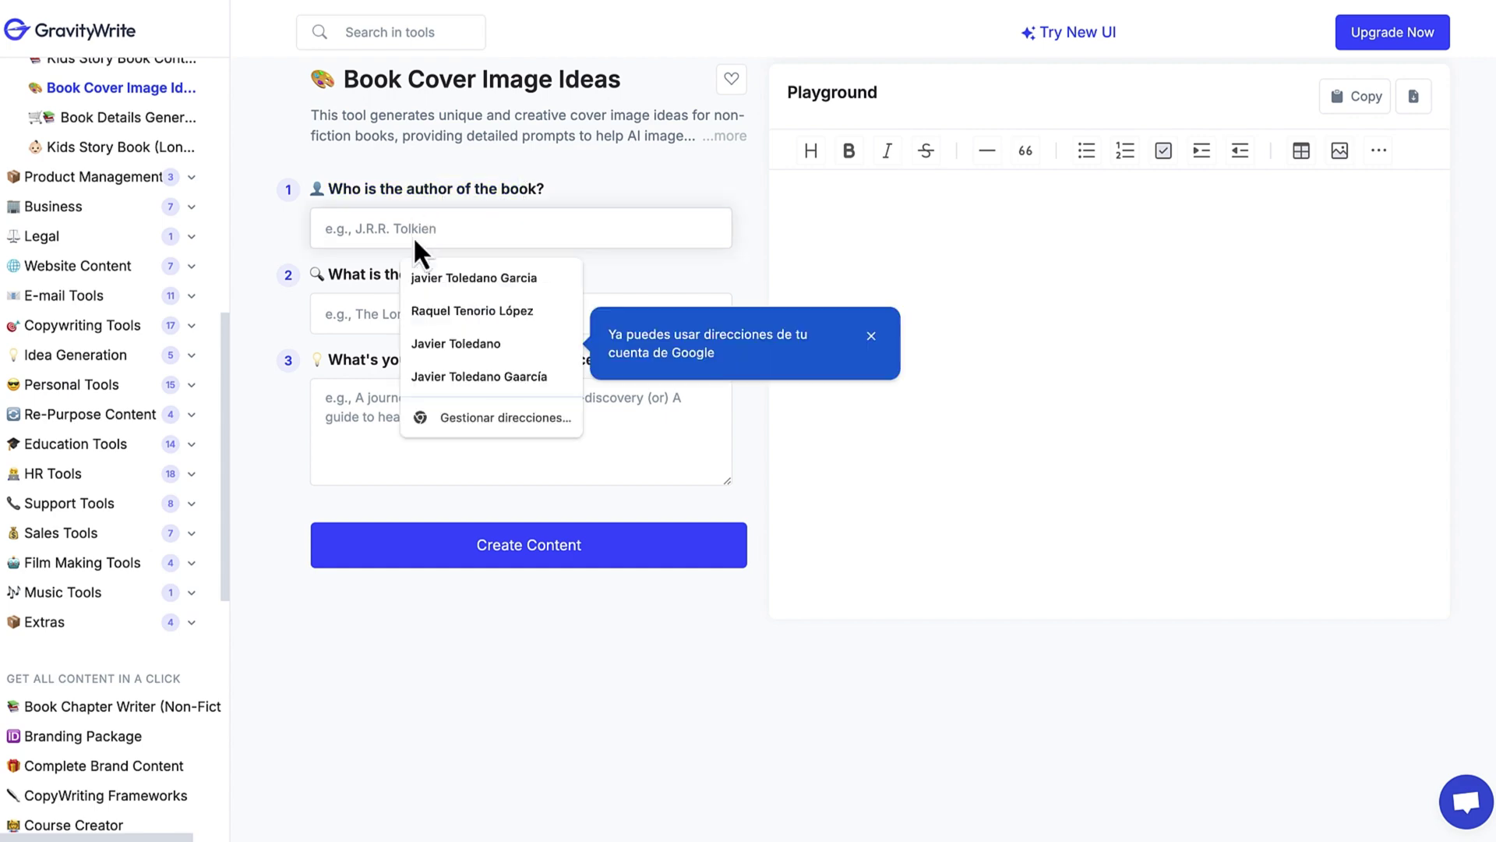
text(To)
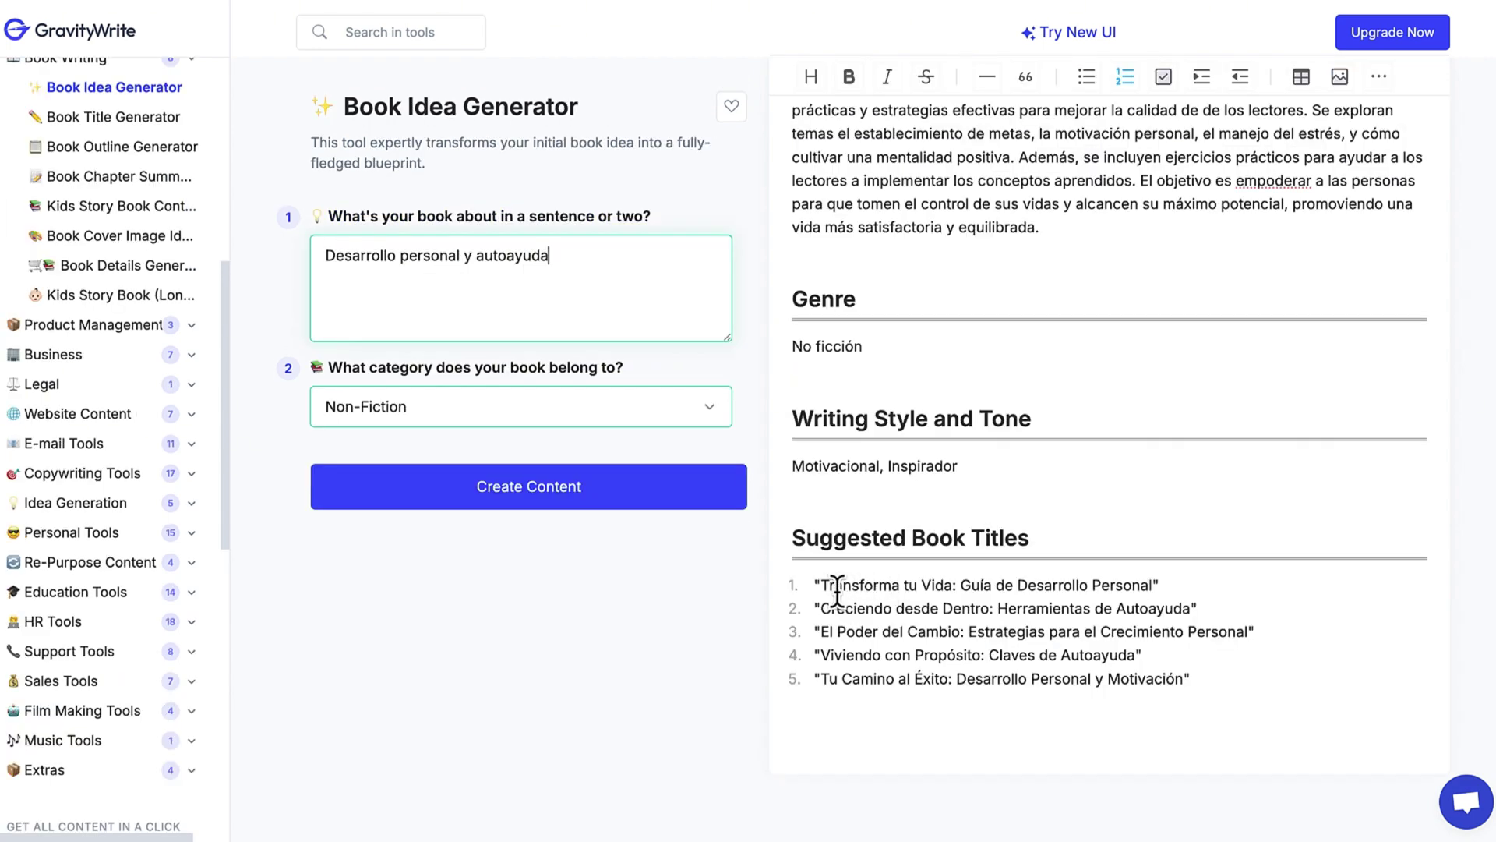
Step: Copy the first suggested title, "Transforma tu Vida: Guía de Desarrollo Personal", and open the Book Cover Image Ideas tool in a new tab
drag(822, 586, 1157, 586)
key(ctrl+c)
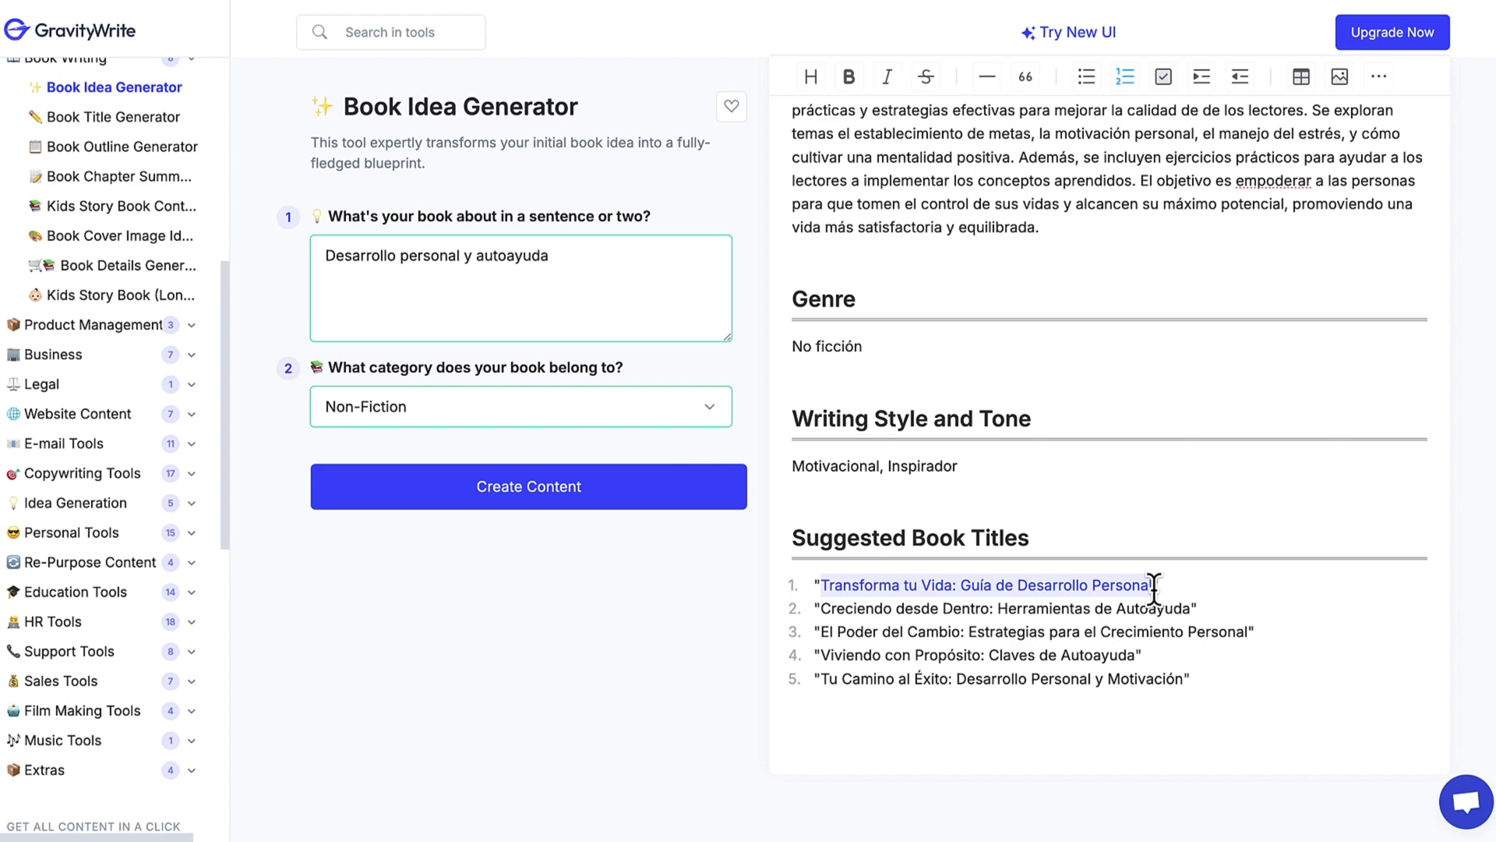
scroll(207, 294, up, 2)
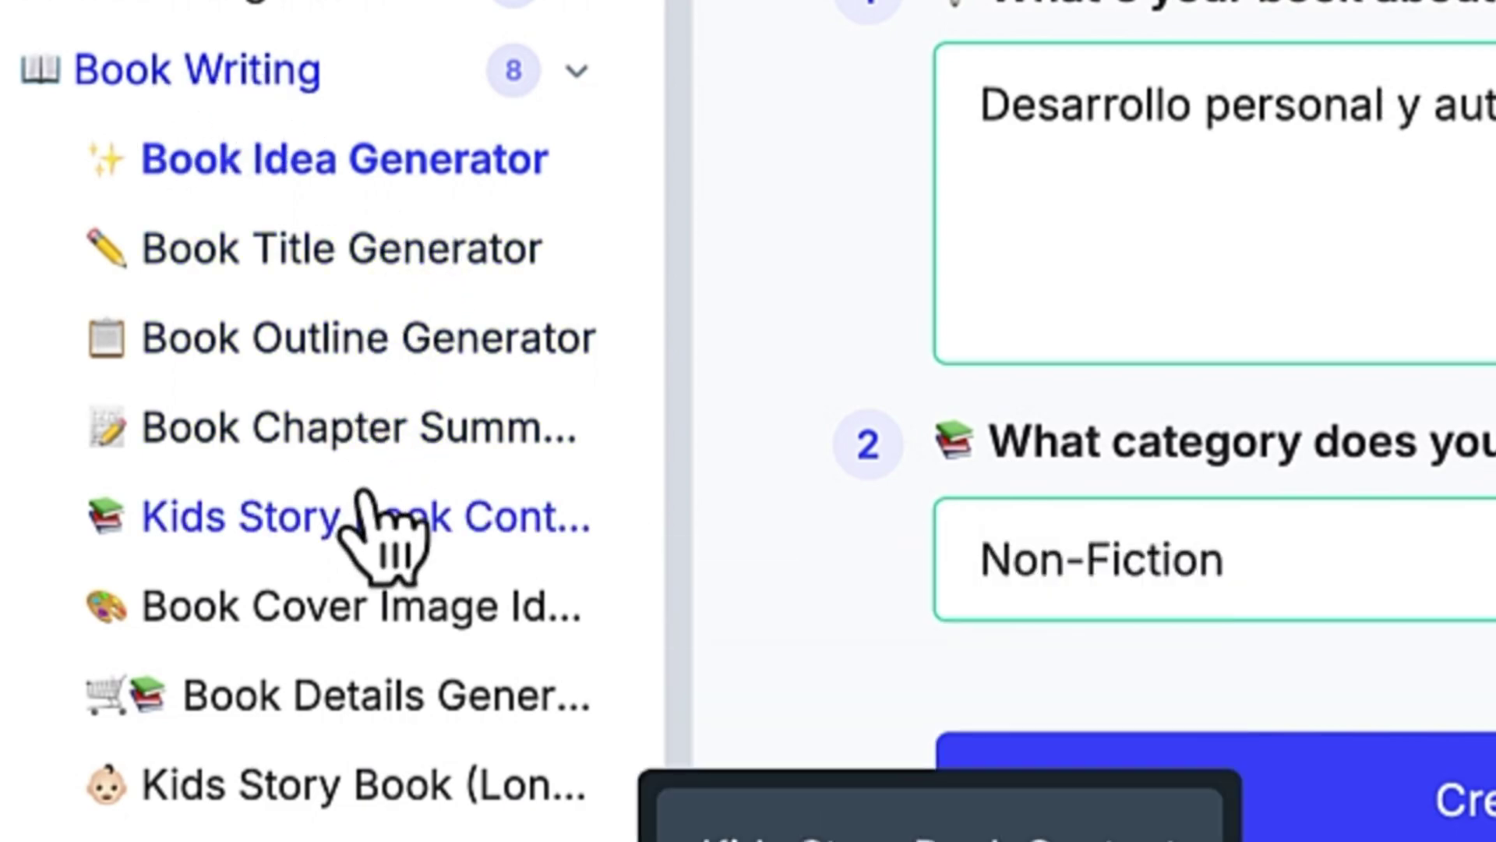
scroll(384, 535, down, 2)
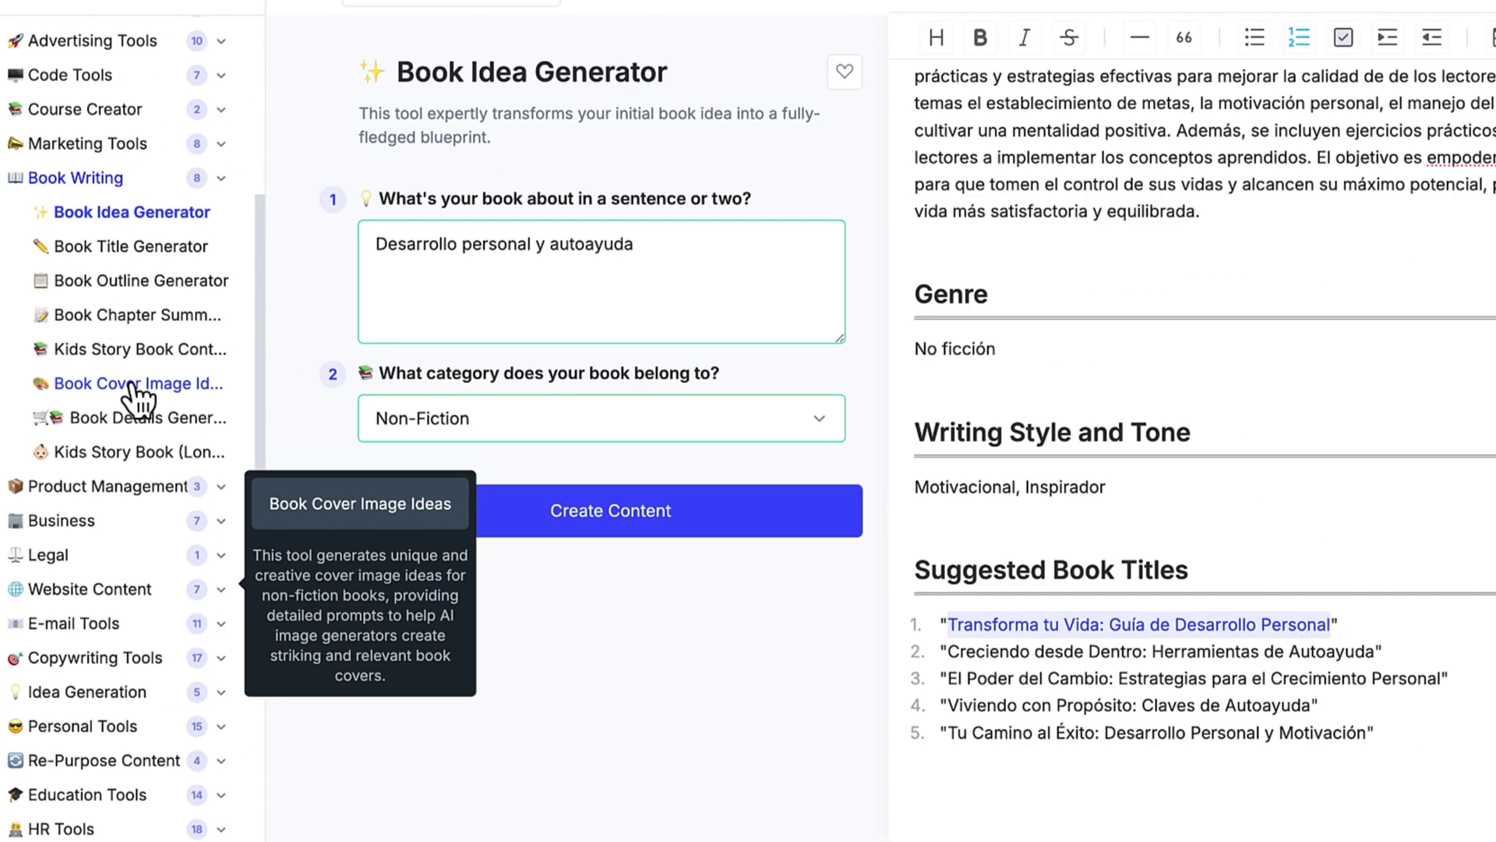
right_click(133, 384)
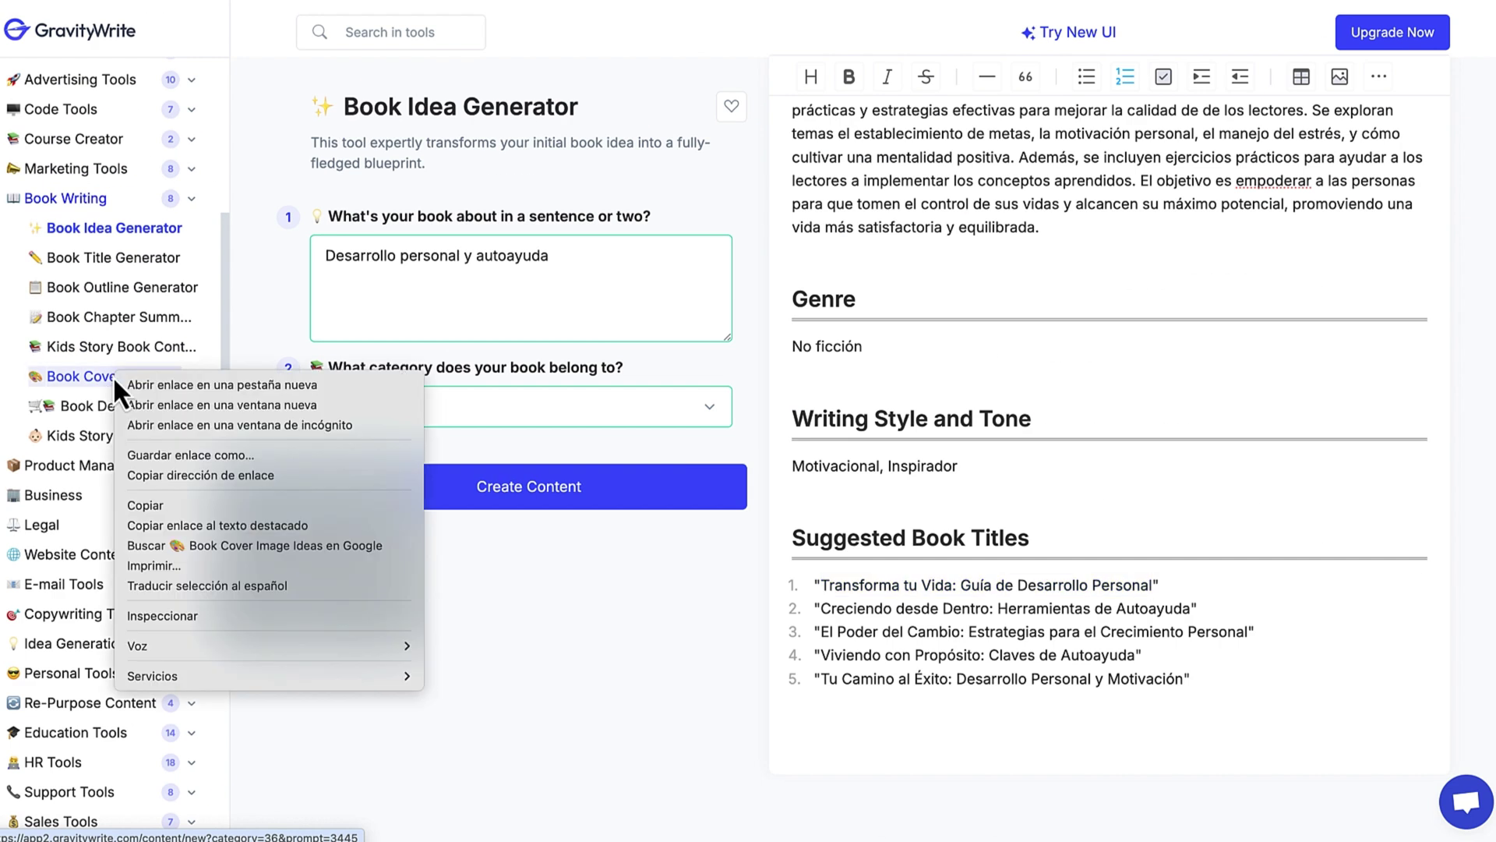
key(Escape)
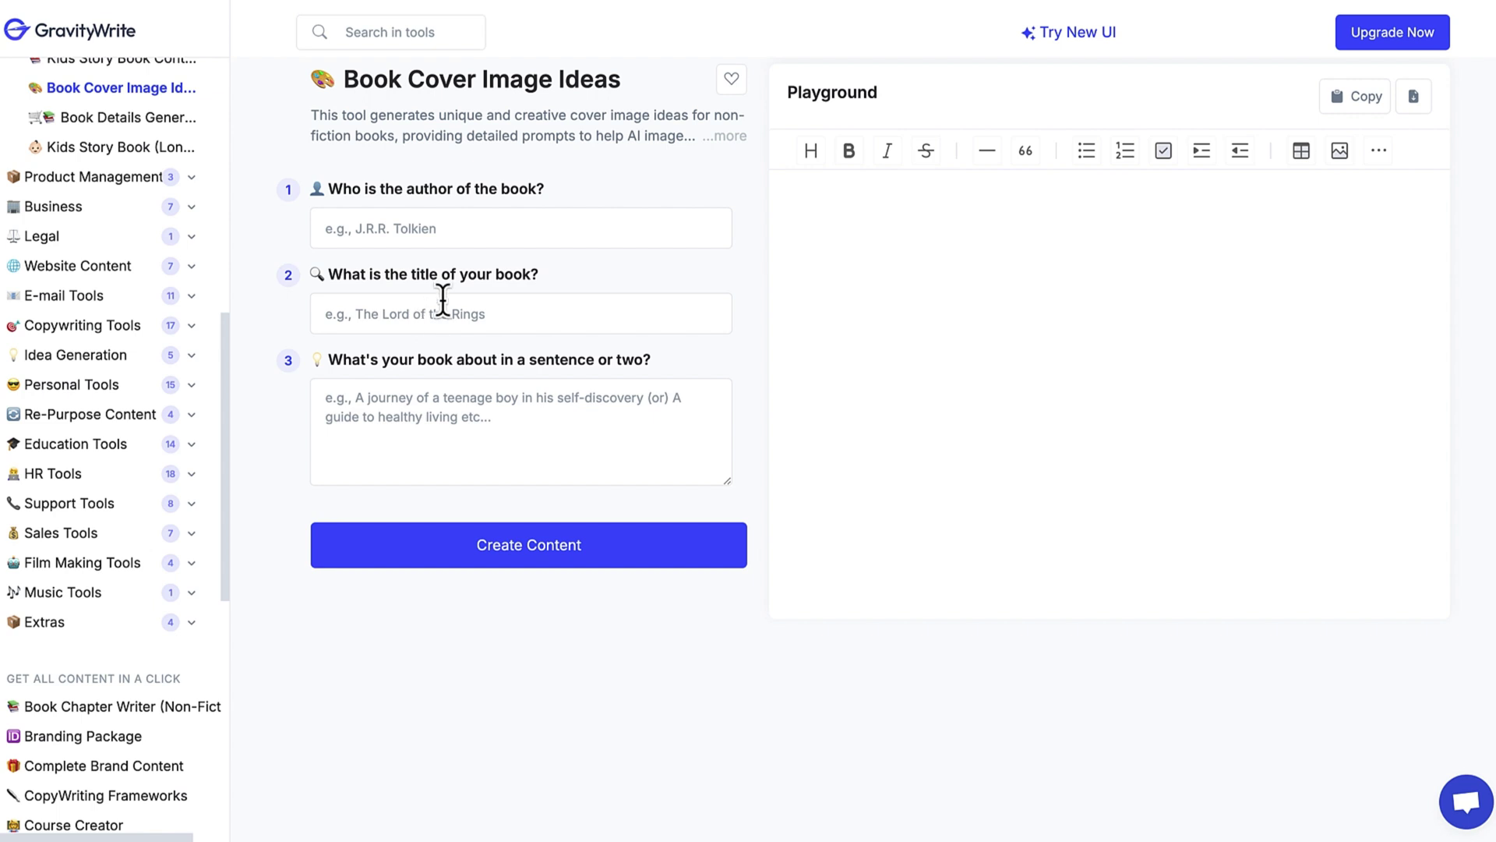
Step: Fill in the author's name in the Book Cover Image Ideas form
drag(330, 185, 532, 193)
click(439, 232)
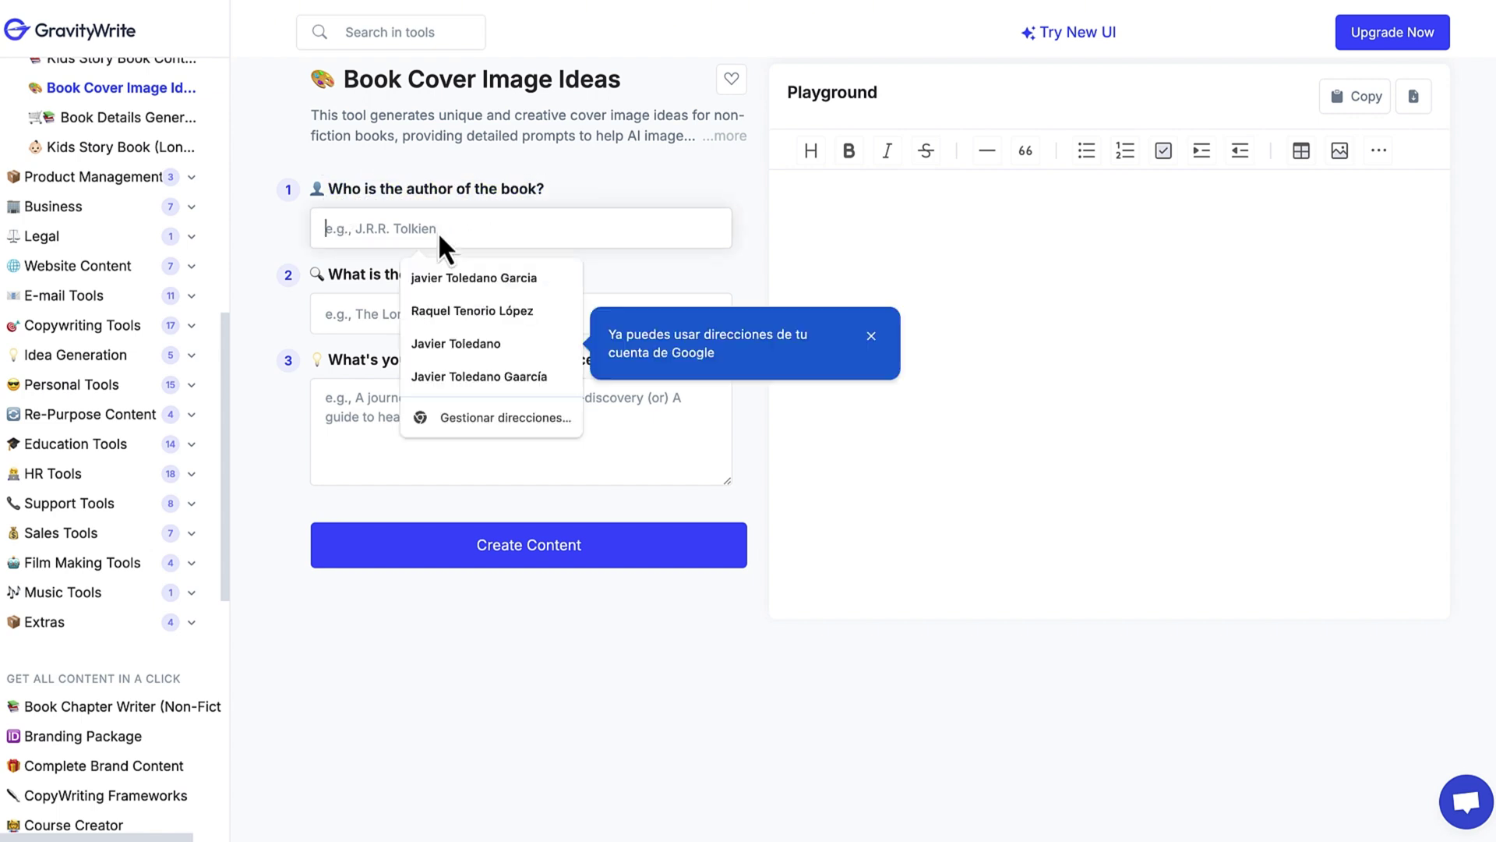
text(tole)
click(374, 261)
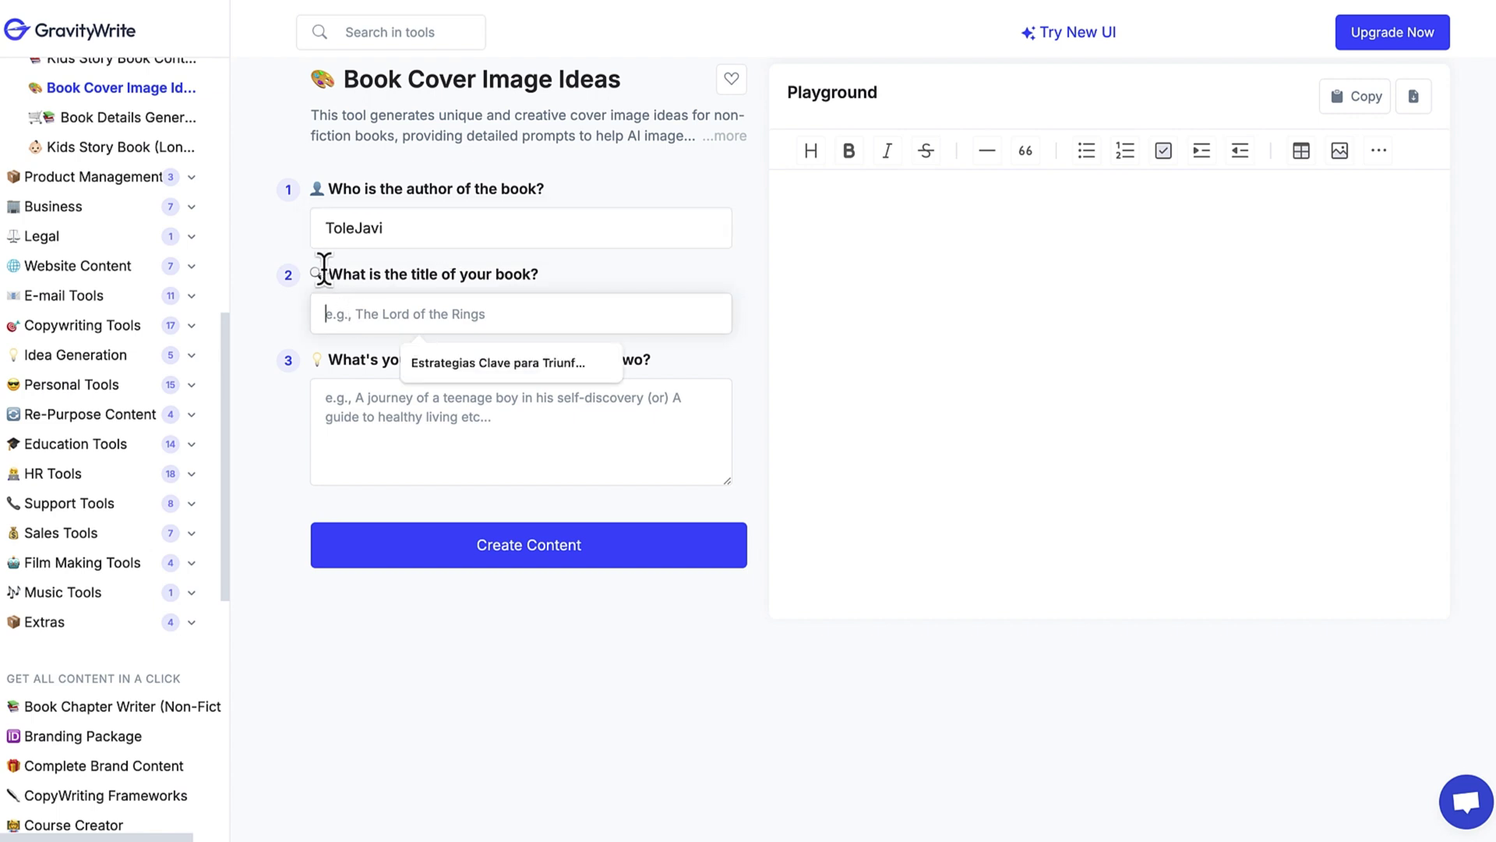
Step: Set the book title to the first suggested one, "Transforma tu Vida: Guía de Desarrollo Personal"
drag(327, 275, 537, 270)
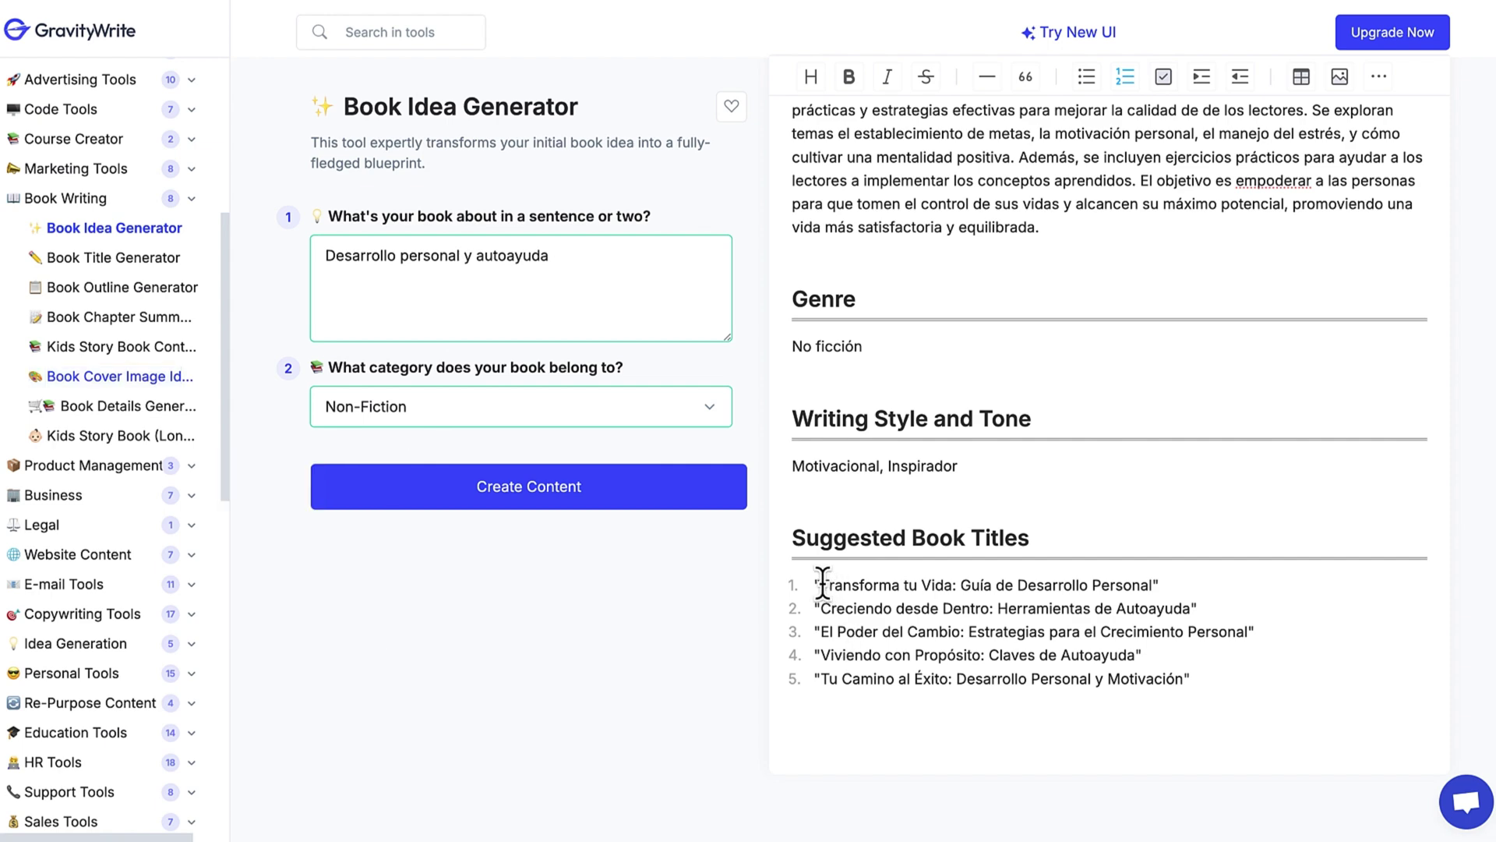
drag(818, 585, 1151, 586)
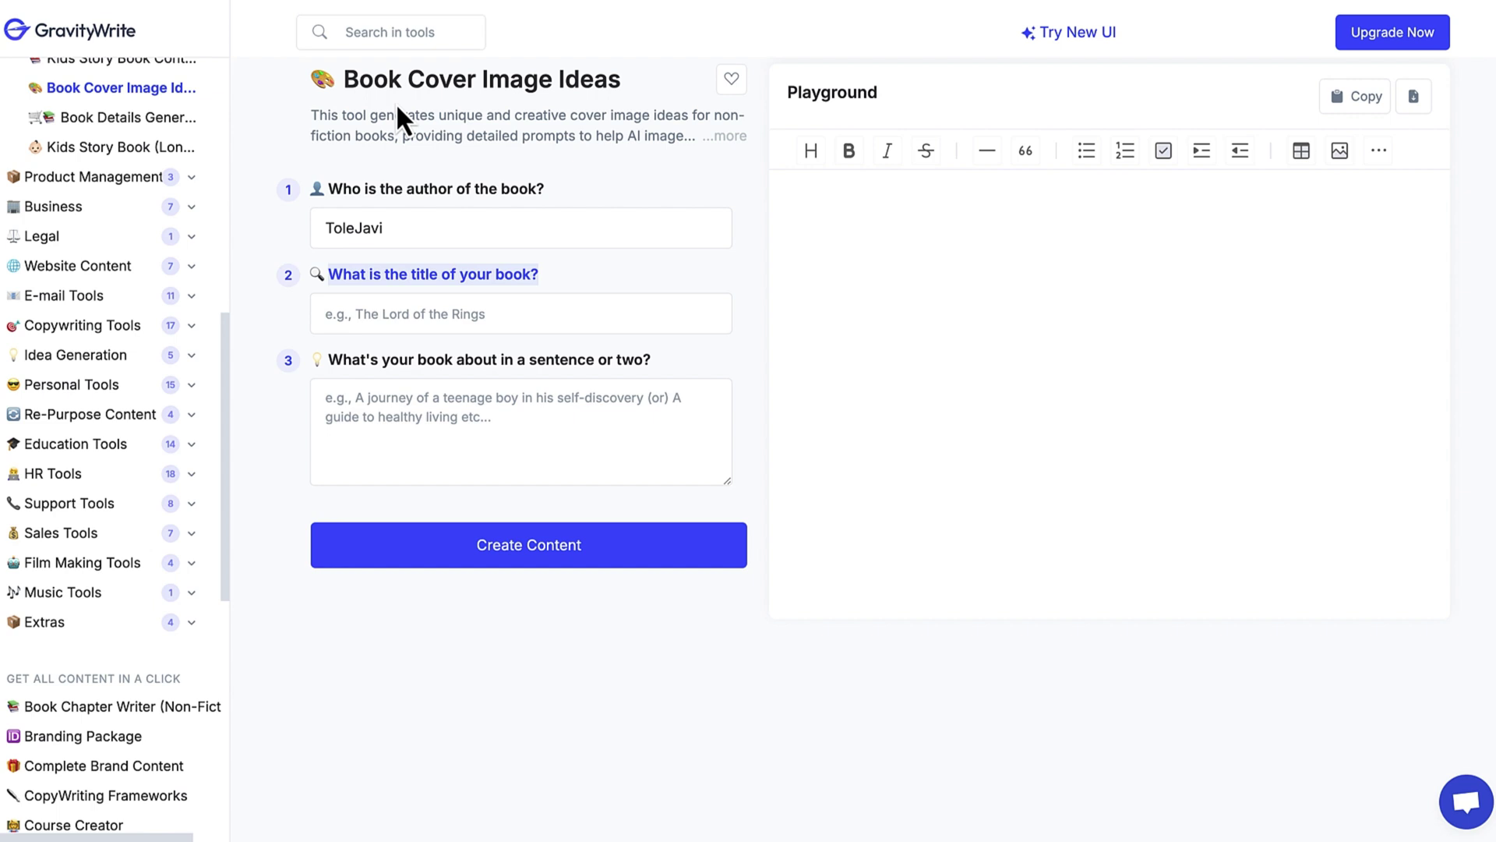
click(360, 306)
key(ctrl+v)
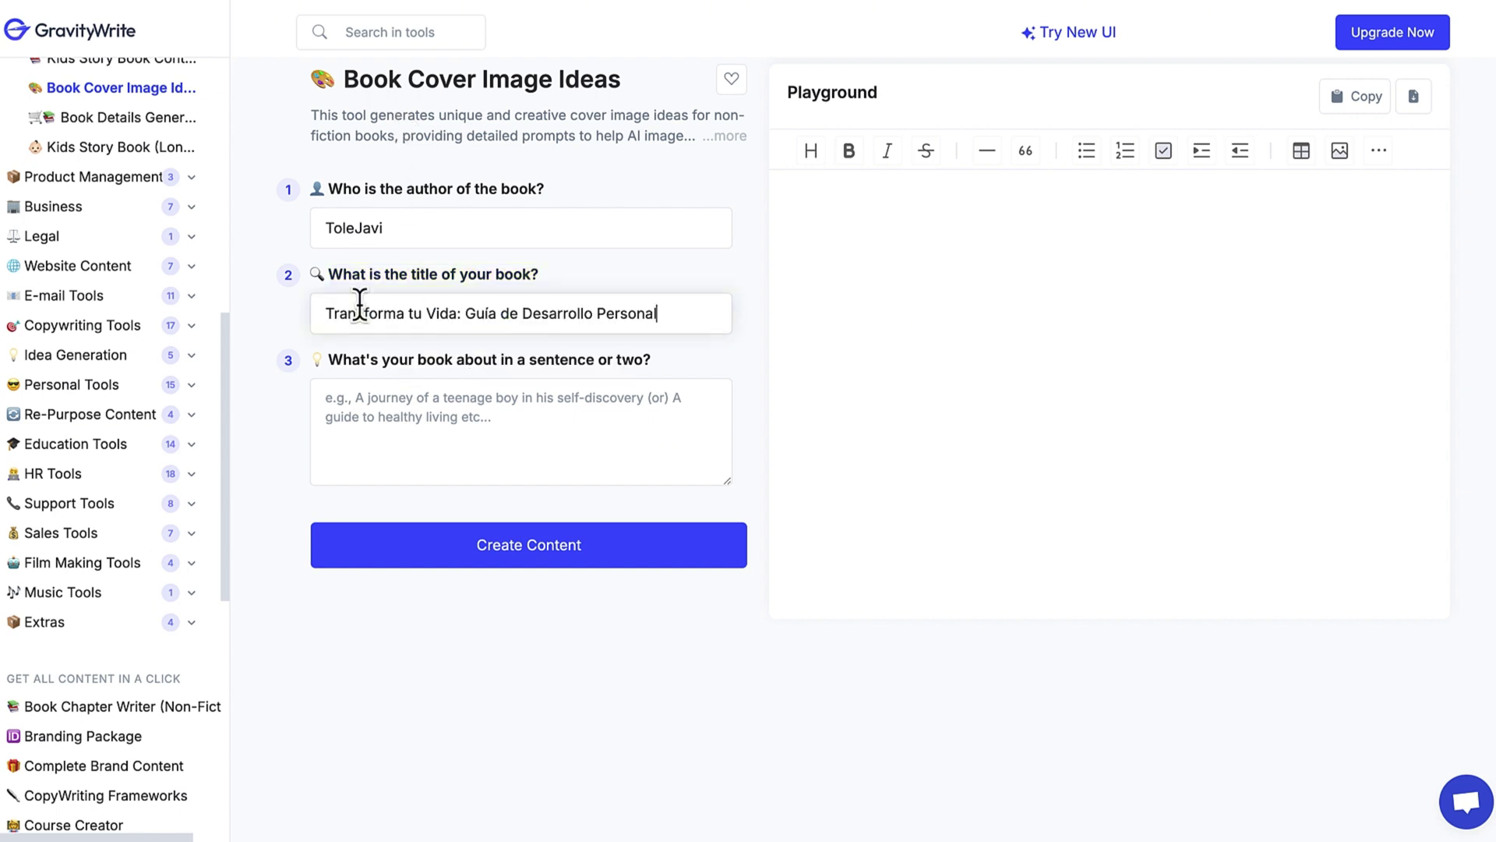
Step: Copy the Main Idea paragraph from the Book Idea Generator into the cover form's book description and generate the cover image ideas
drag(324, 358, 635, 371)
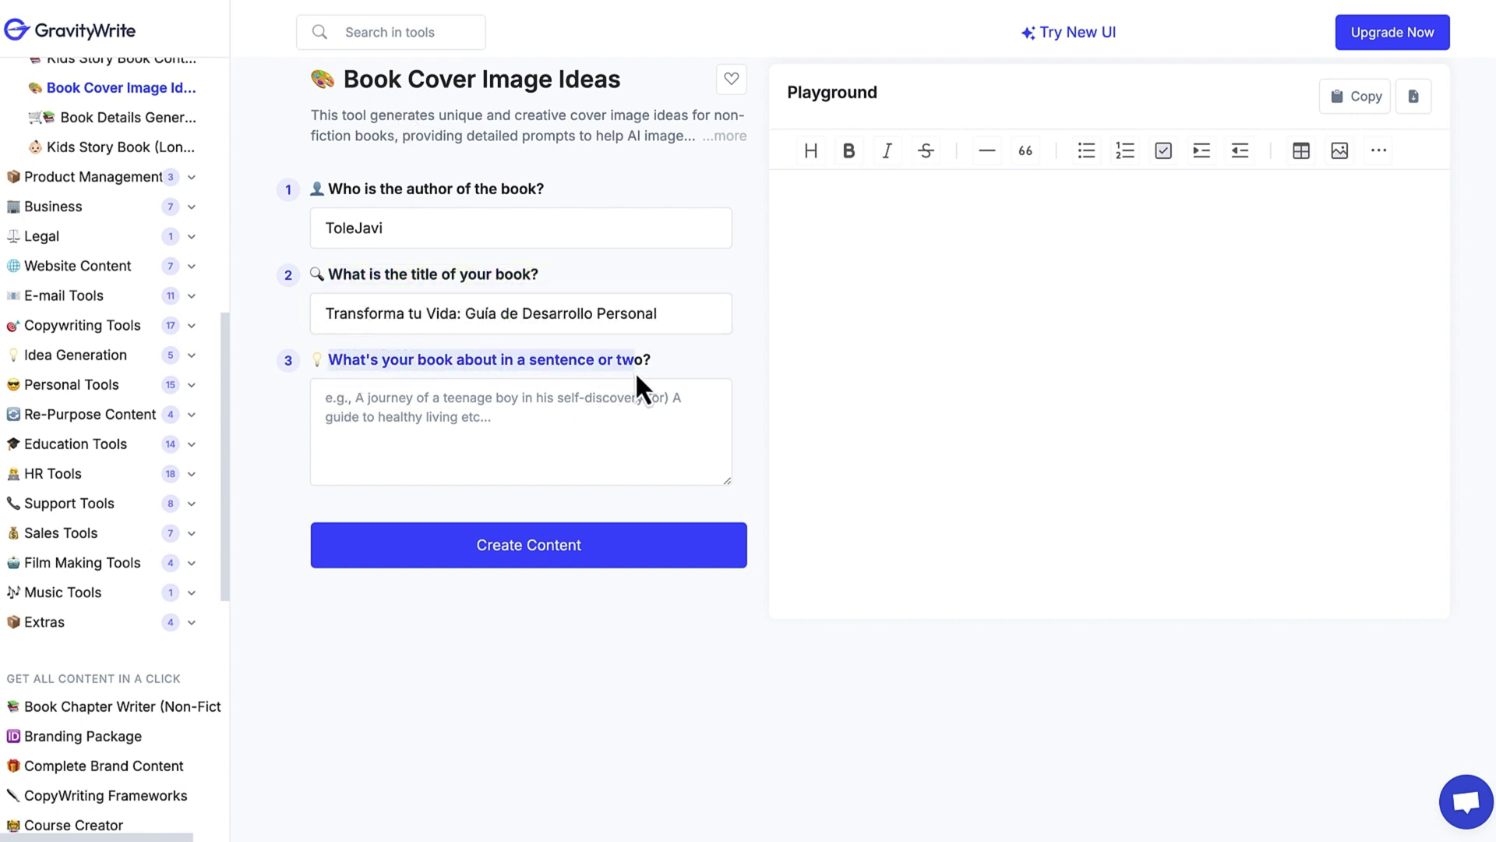
mouse_move(359, 1)
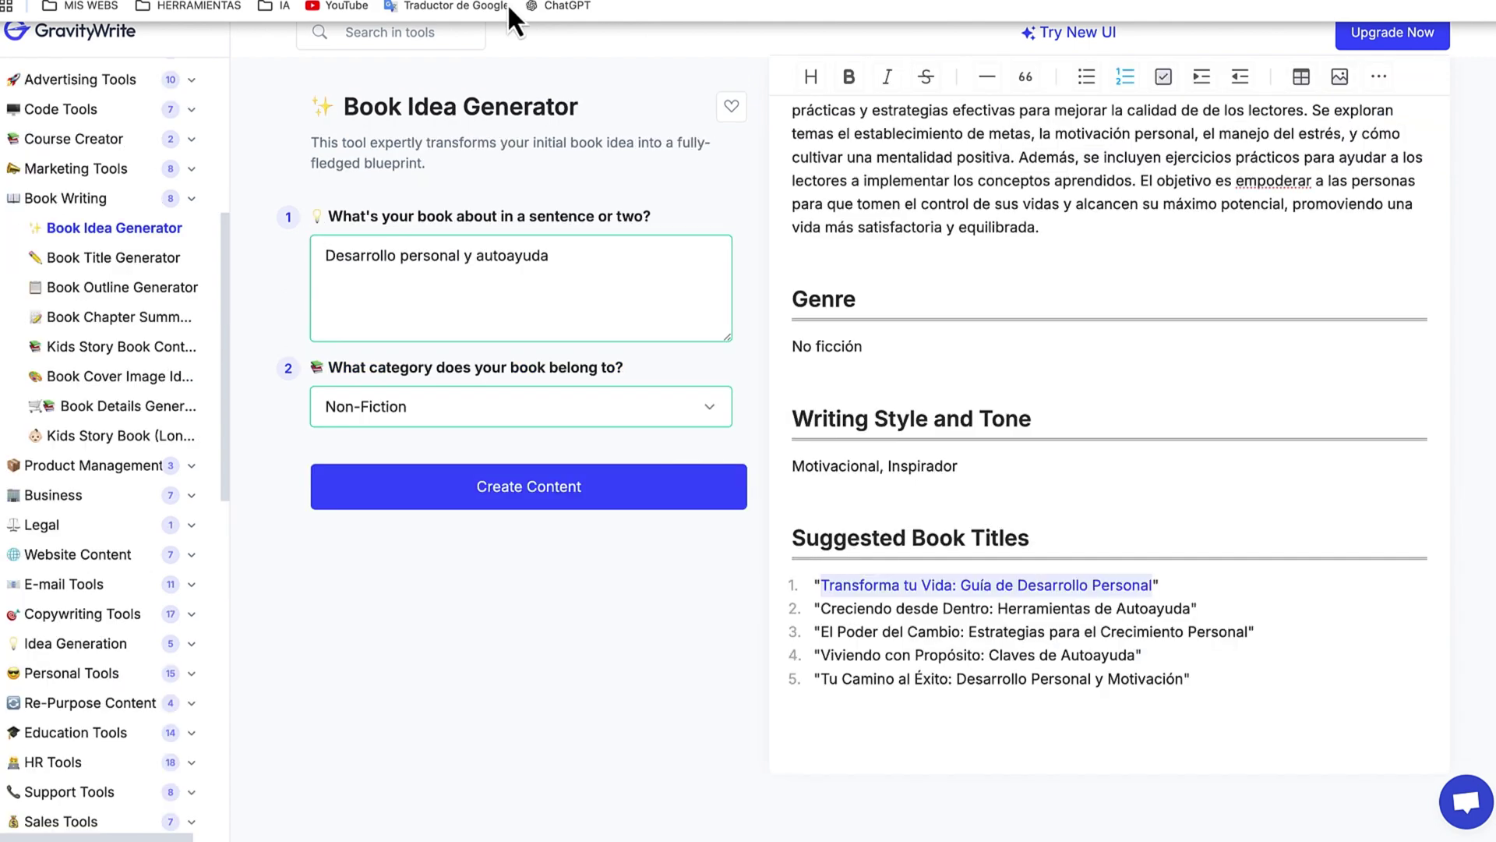
scroll(1086, 488, up, 3)
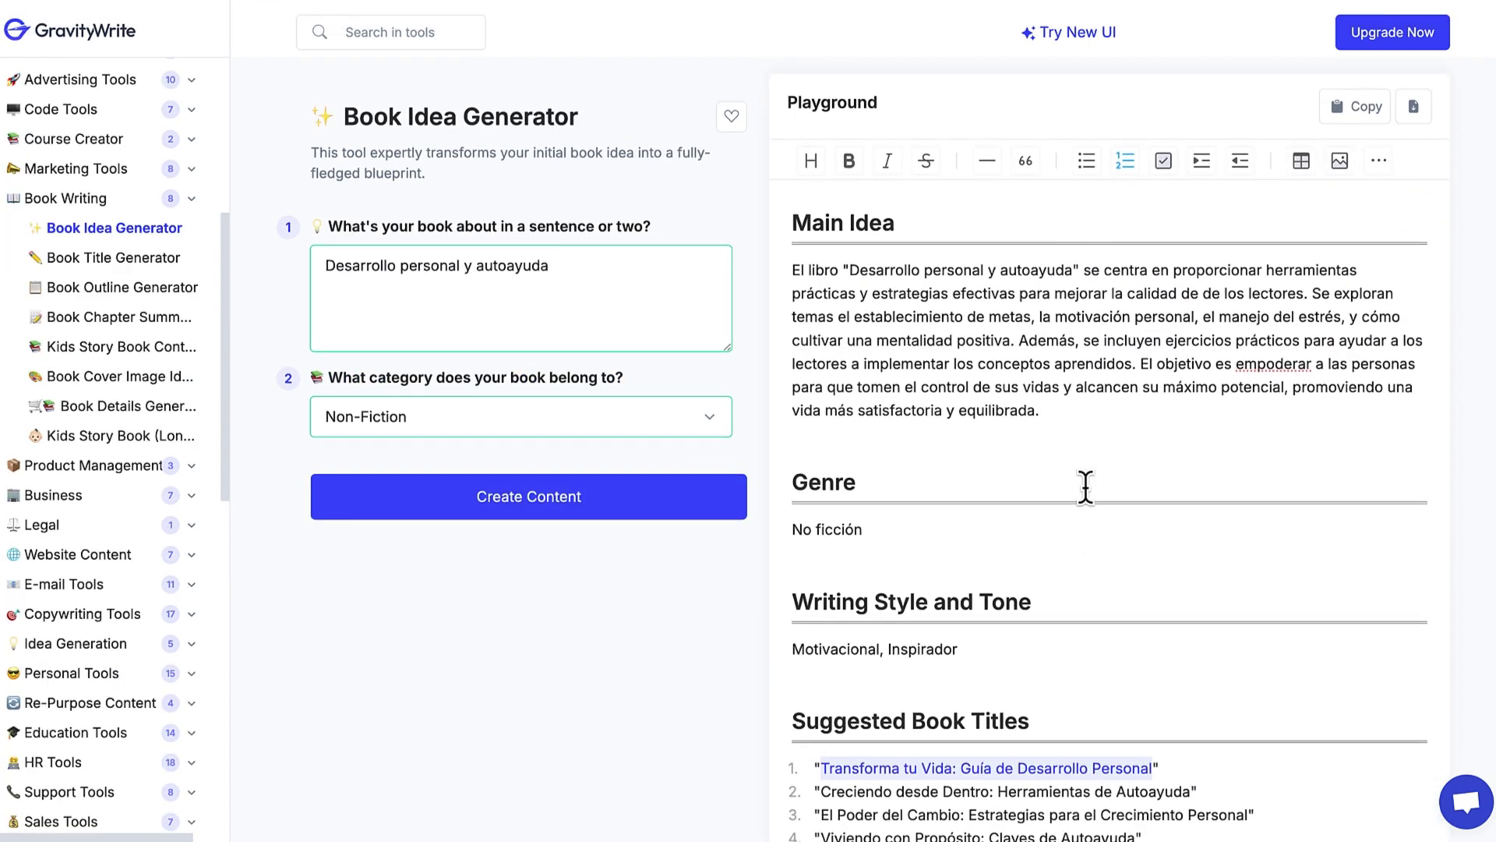
drag(792, 257, 1045, 401)
right_click(865, 366)
click(986, 457)
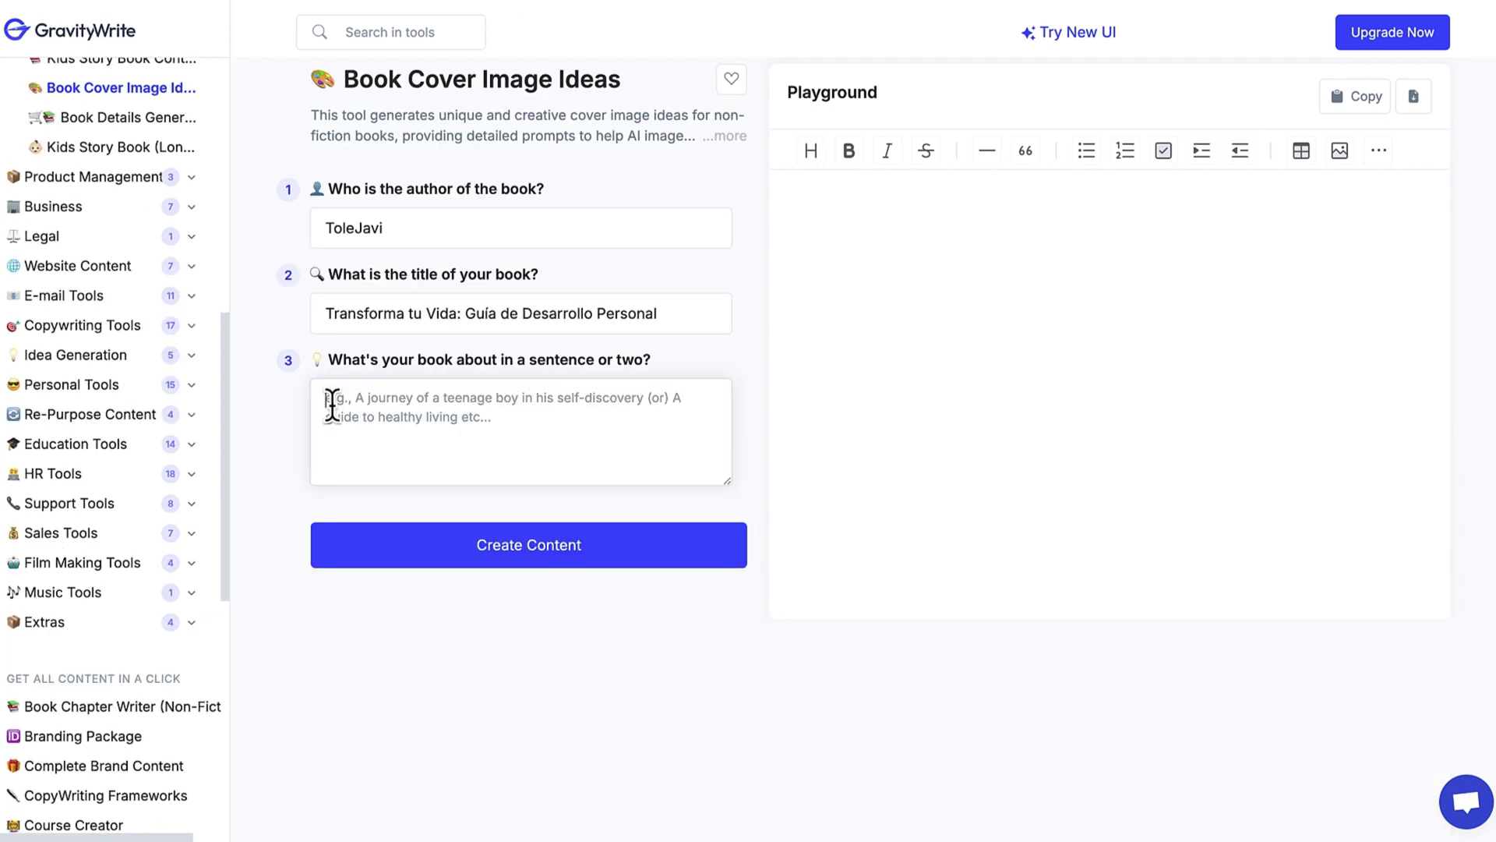
click(332, 406)
key(ctrl+v)
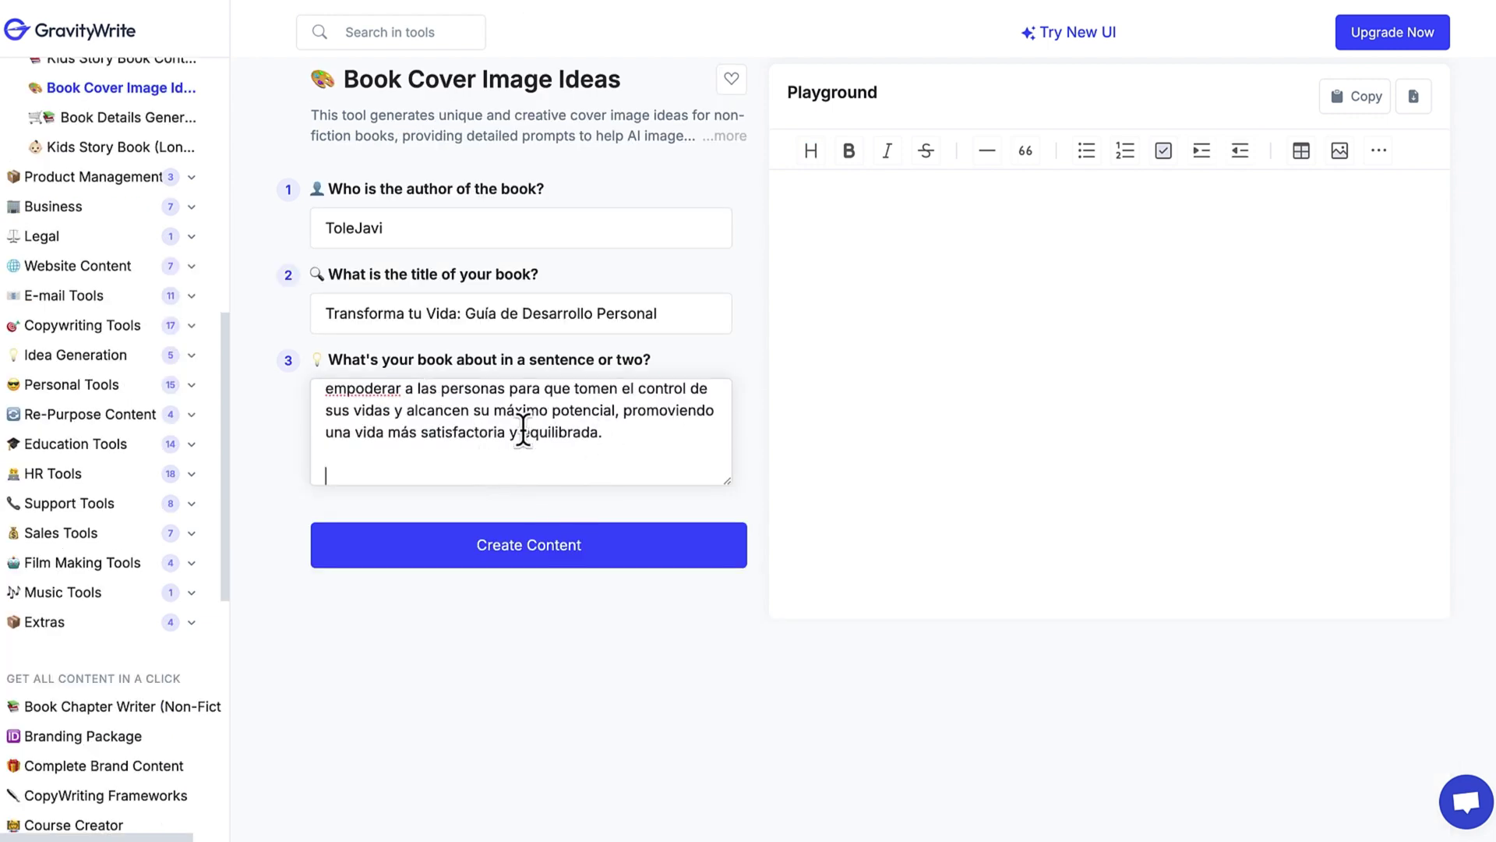
click(508, 563)
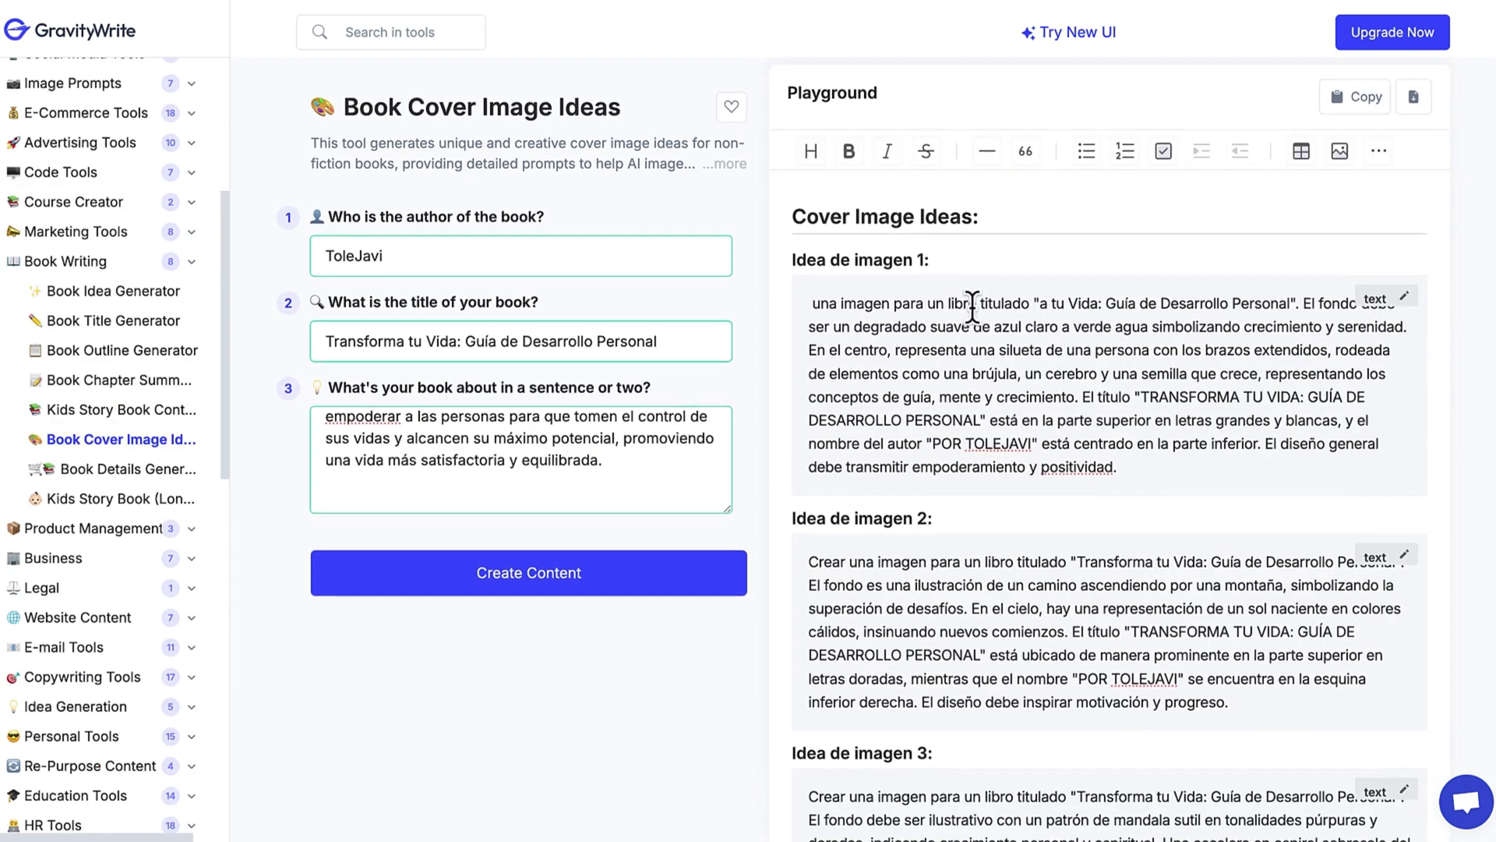
Step: Copy the "Idea de imagen 1" prompt from the cover image ideas and paste it as the description in the AI image generator
scroll(973, 308, down, 5)
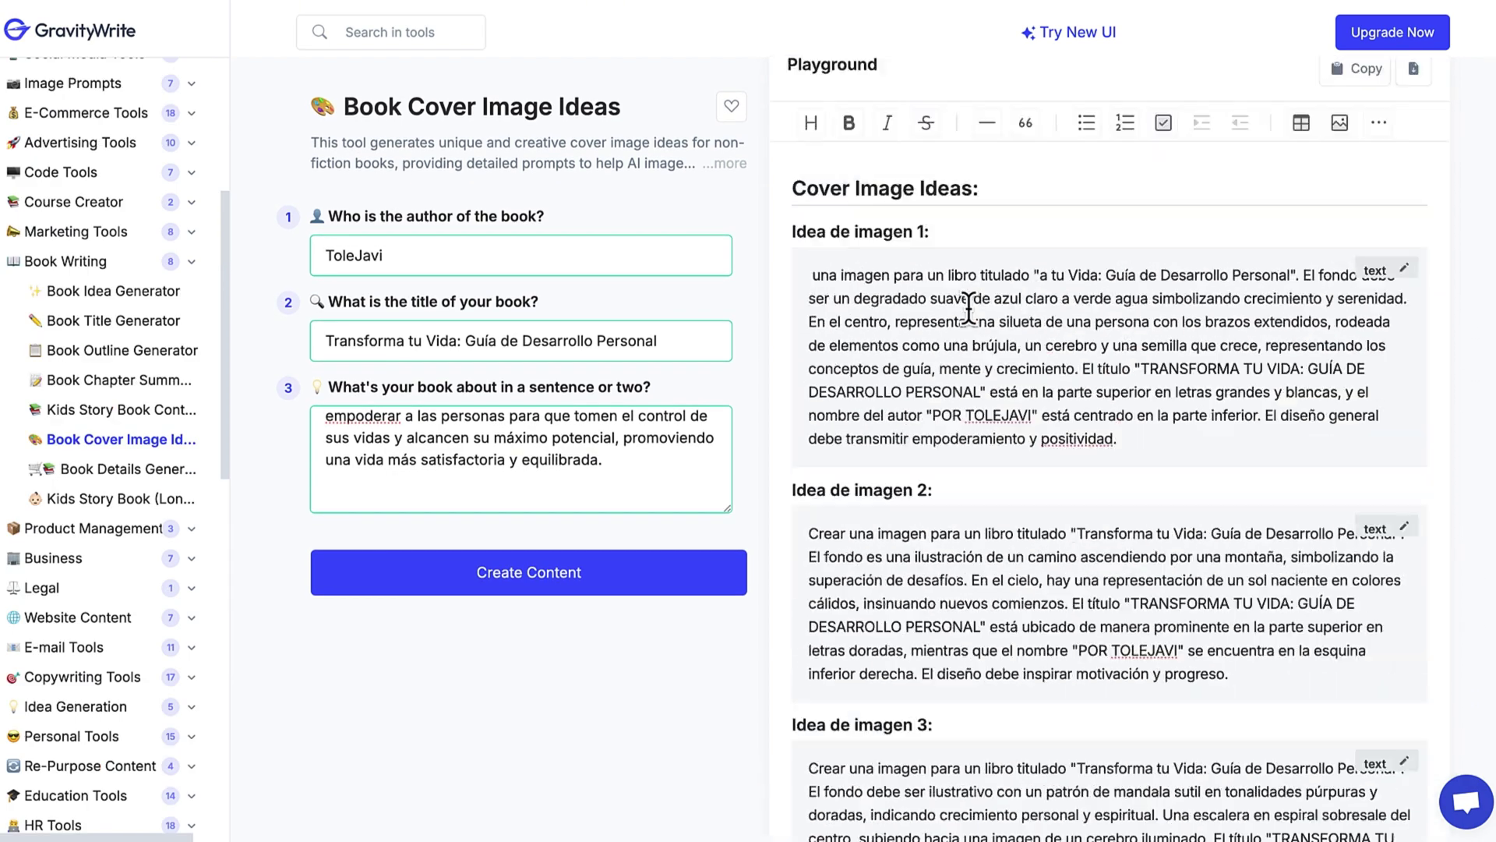
drag(811, 302, 1142, 471)
key(ctrl+c)
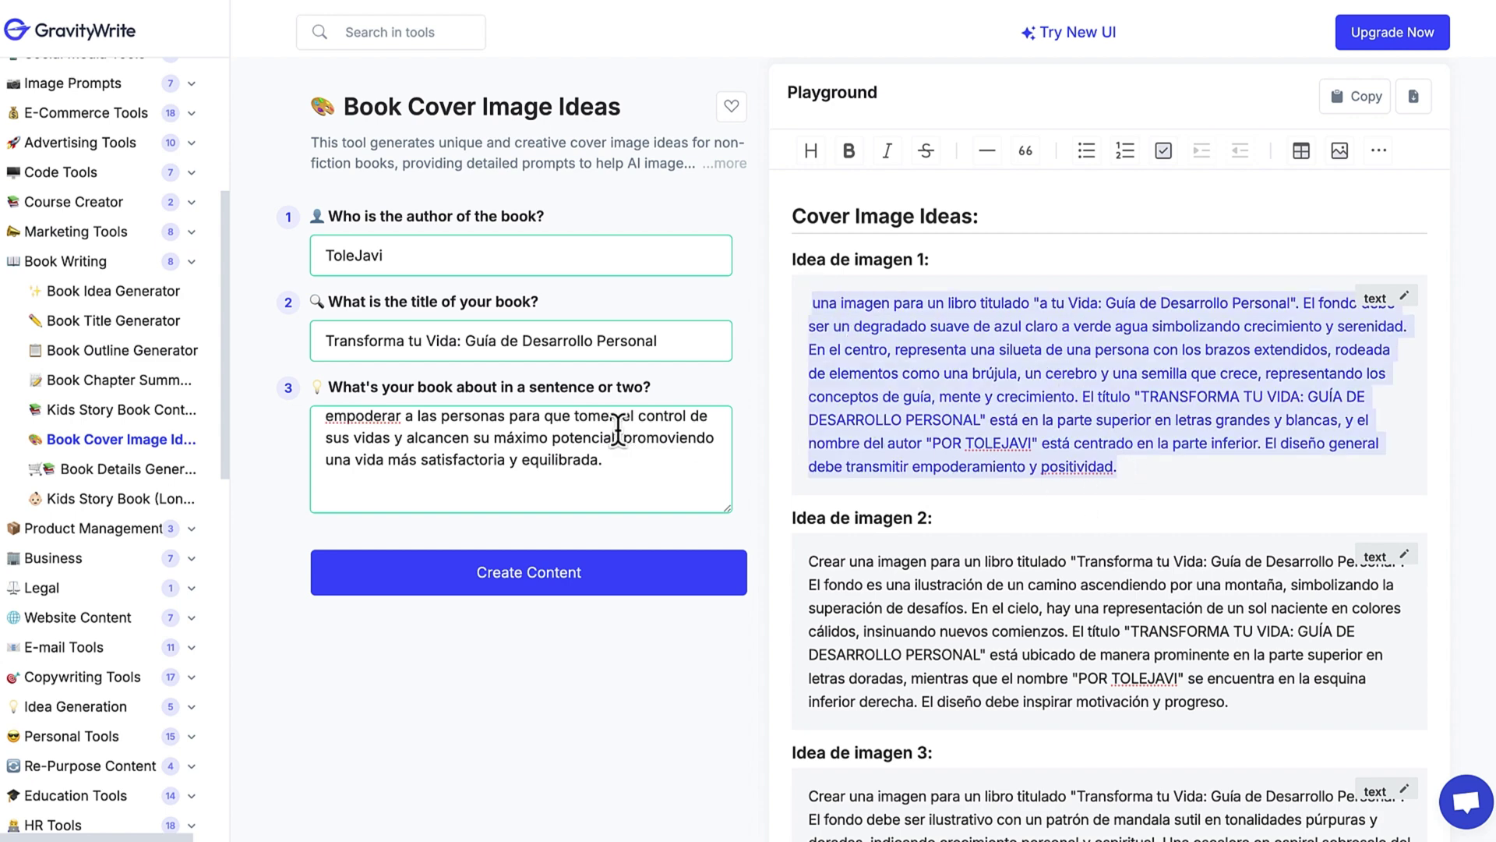
scroll(98, 355, down, 7)
scroll(97, 347, down, 5)
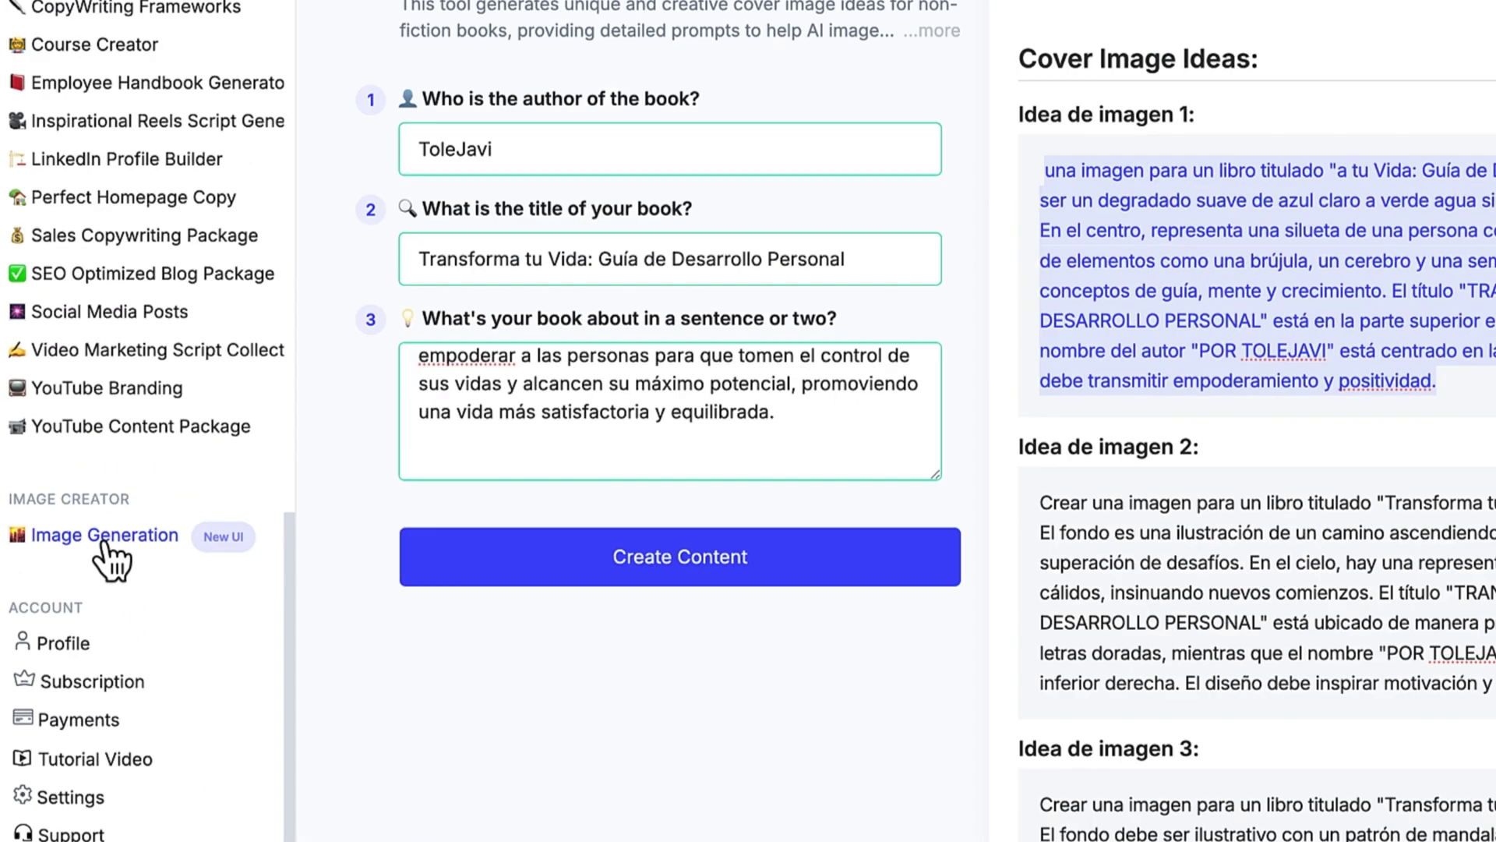
right_click(240, 425)
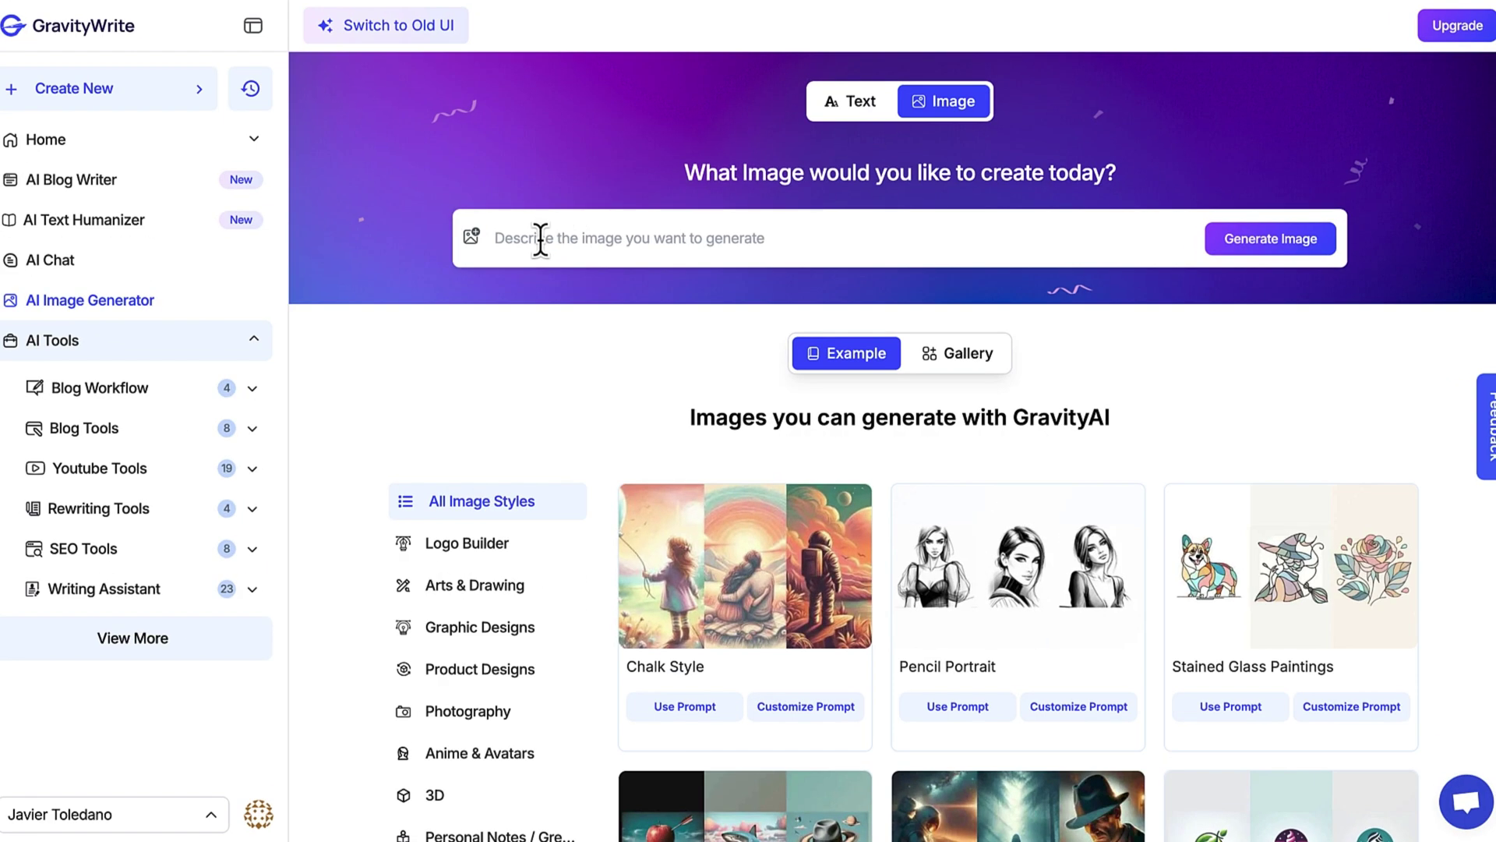
click(540, 238)
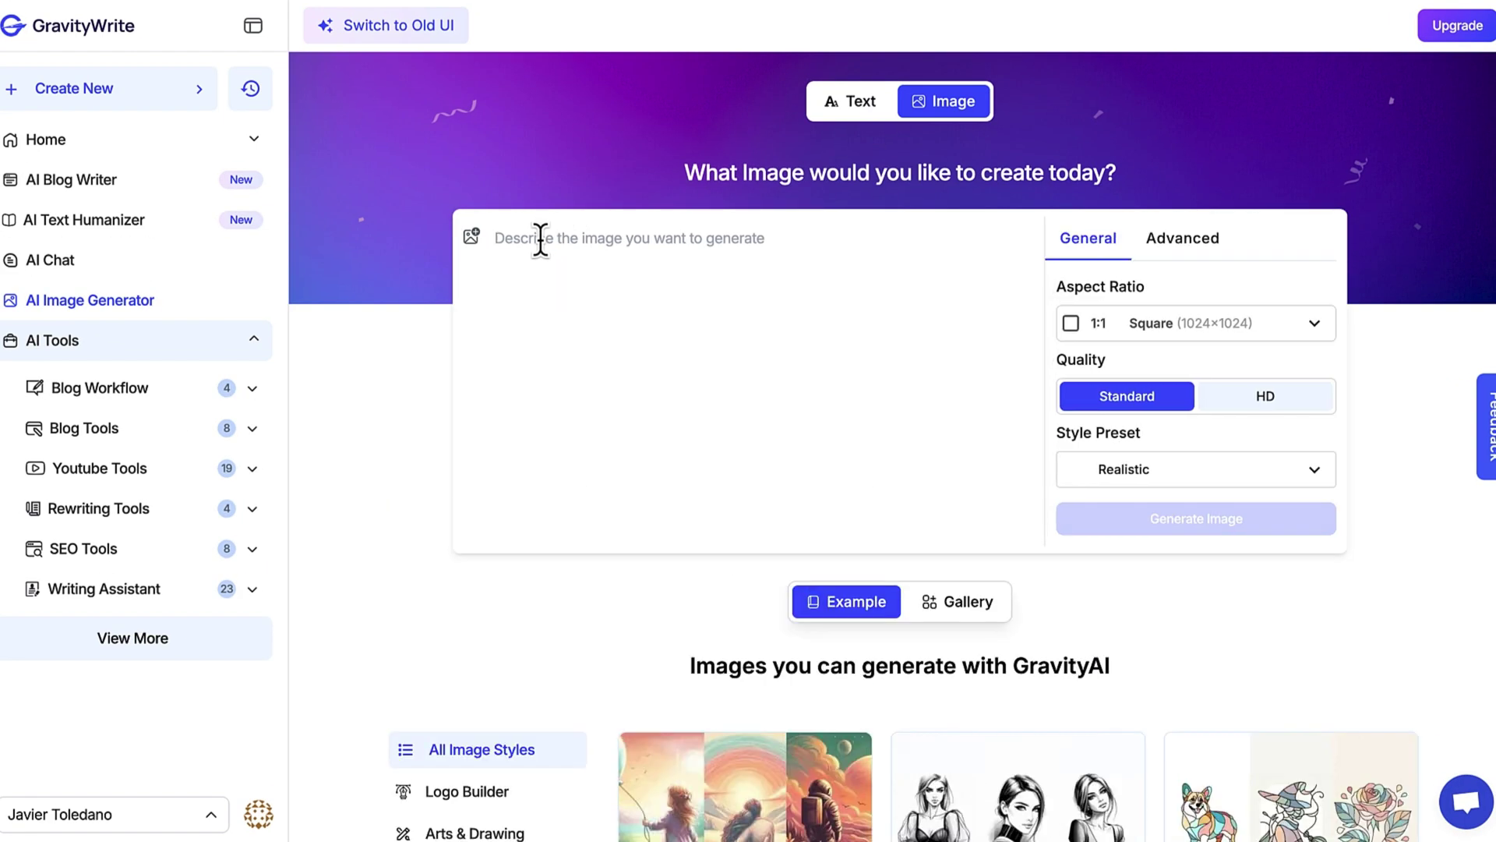
key(ctrl+v)
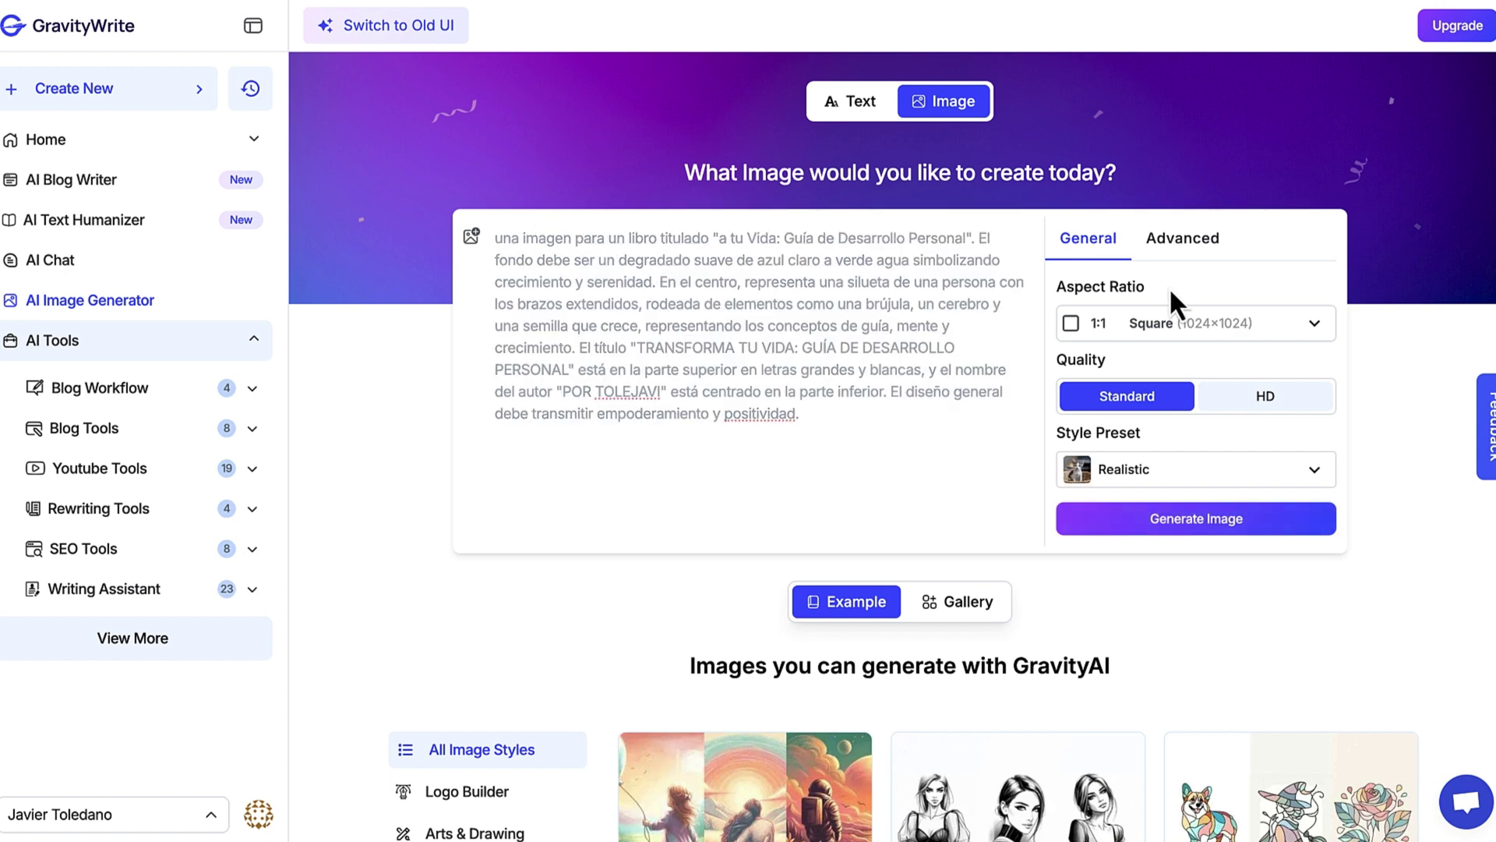
Step: Set the image's aspect ratio to 9:16 Portrait with the Realistic style preset and generate the cover image
click(1286, 323)
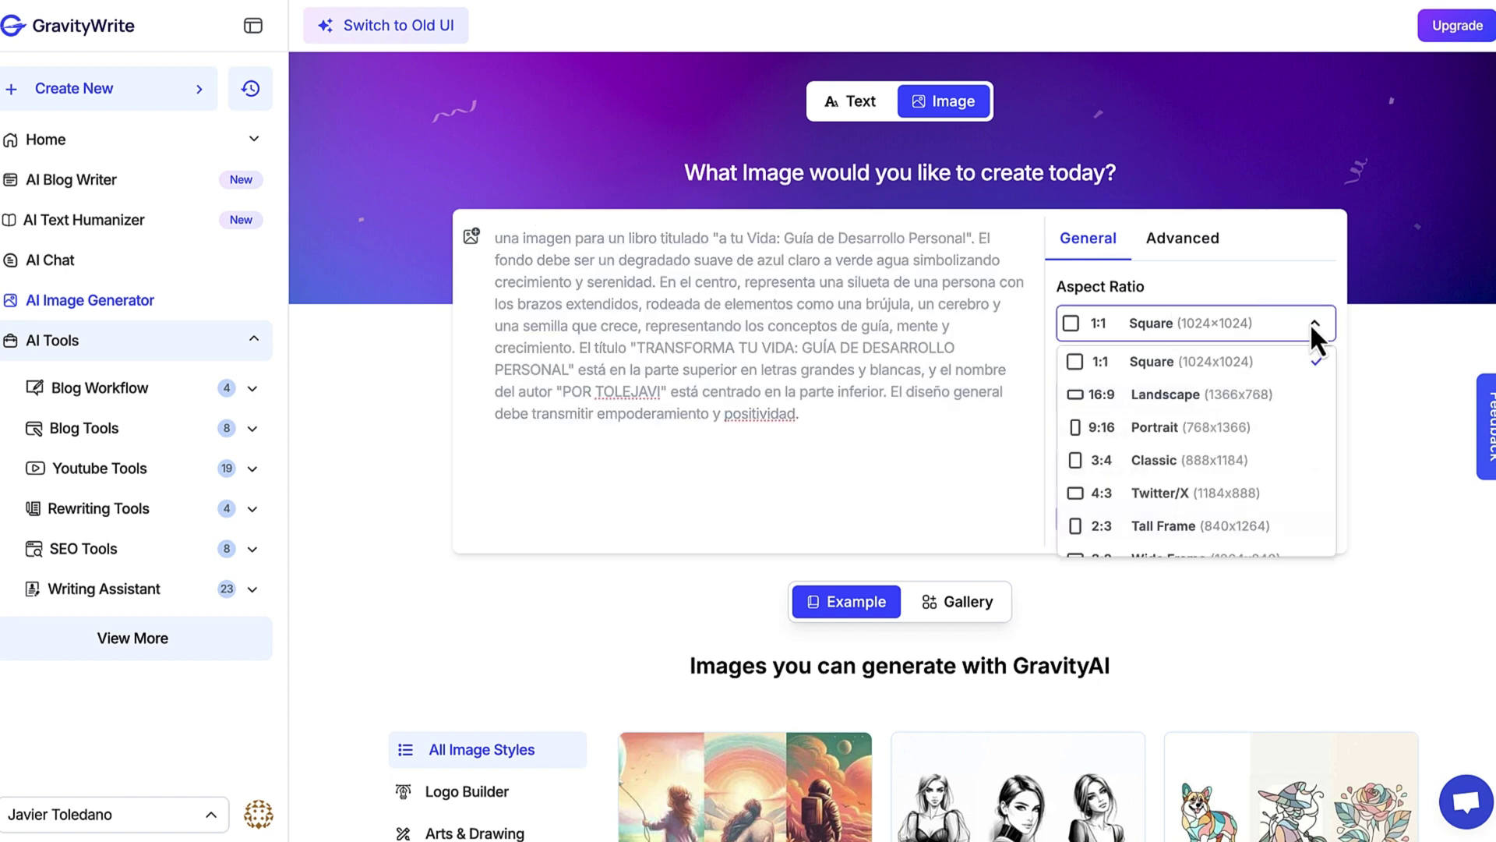
click(1111, 429)
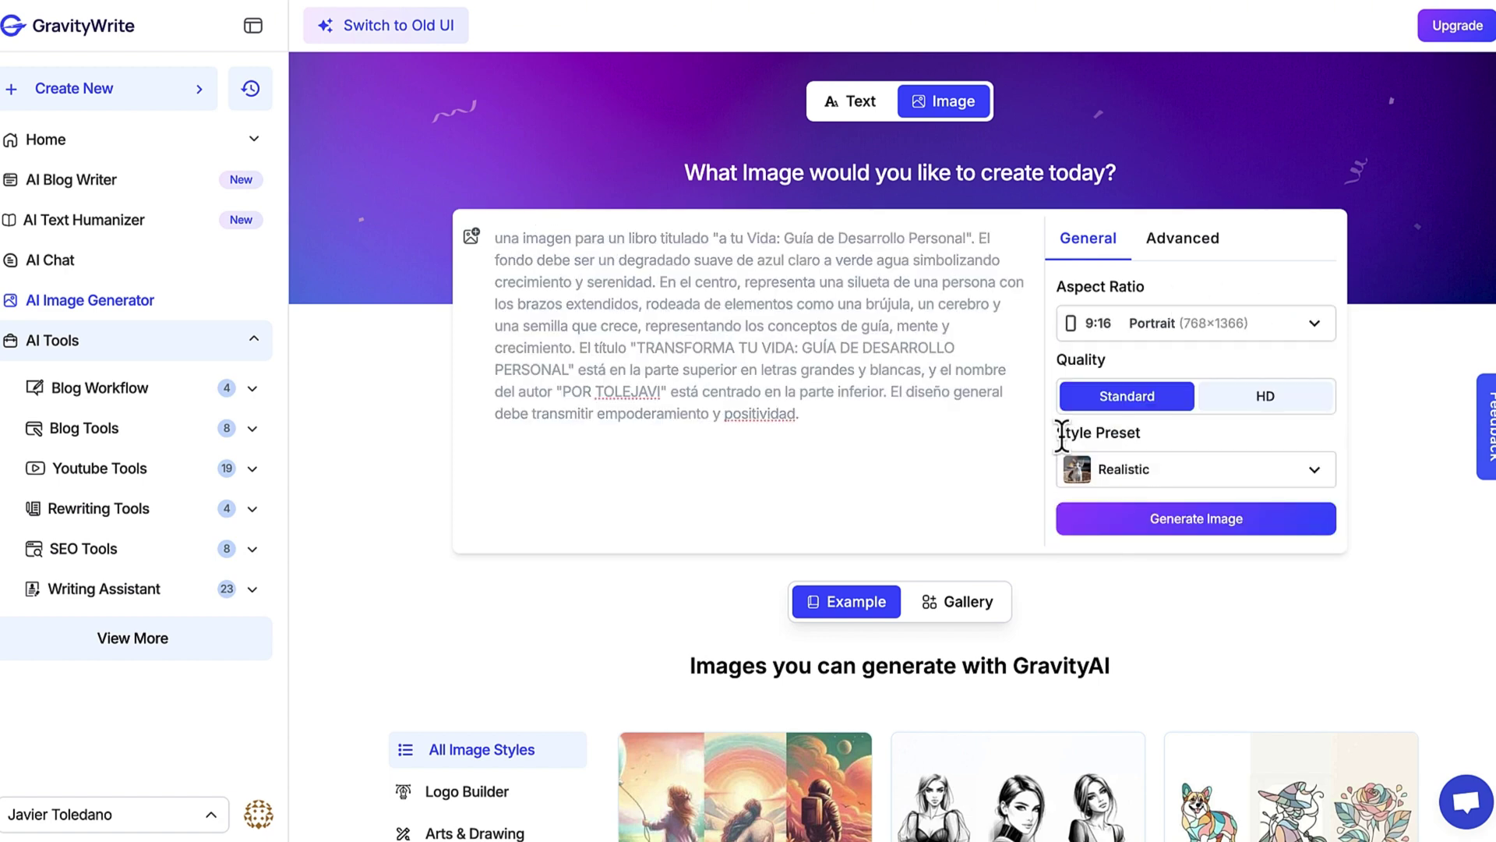
click(1181, 477)
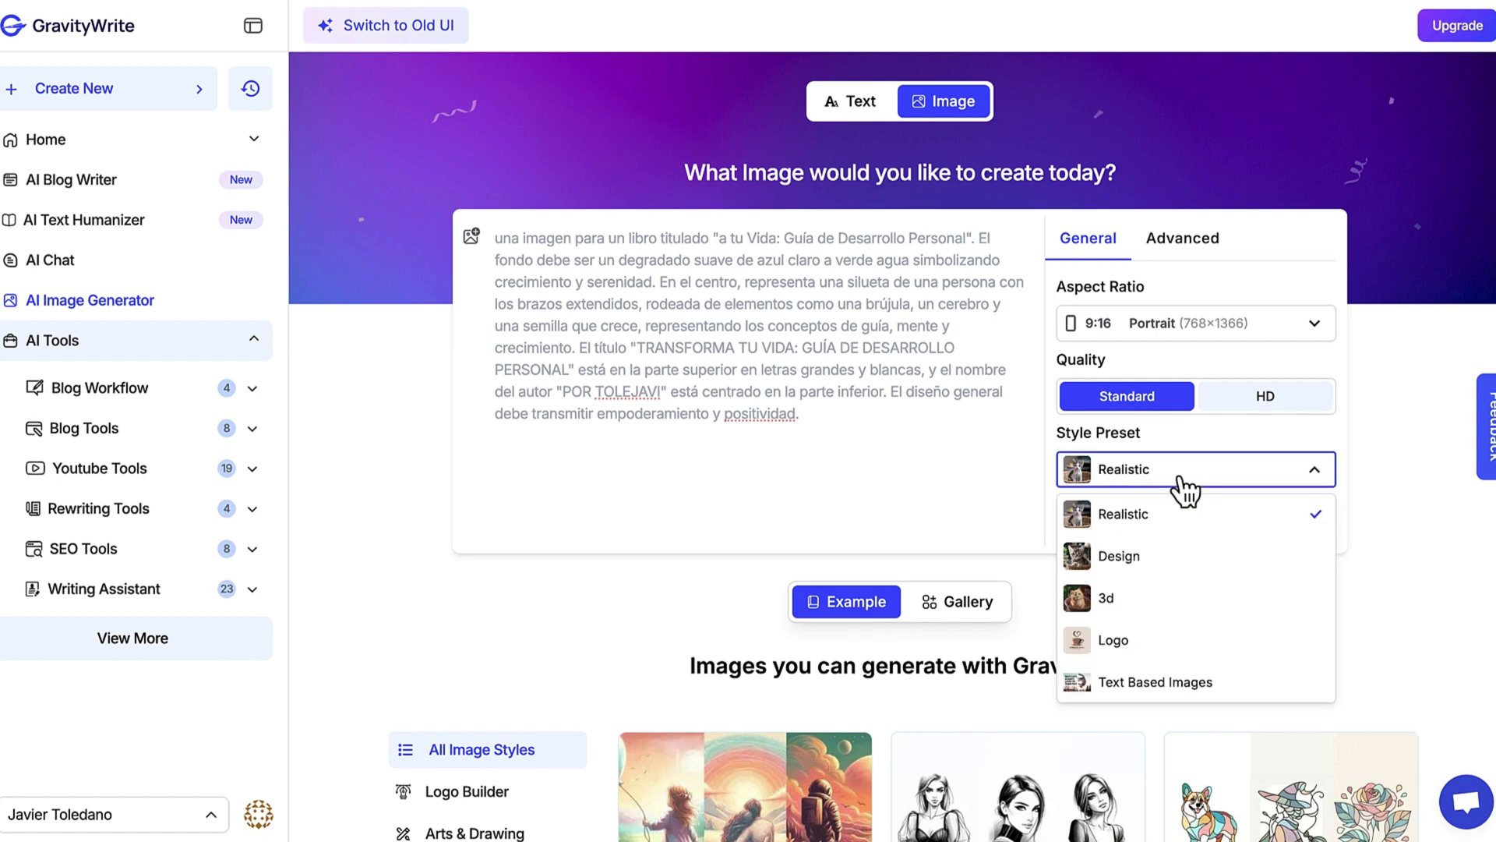
click(1124, 515)
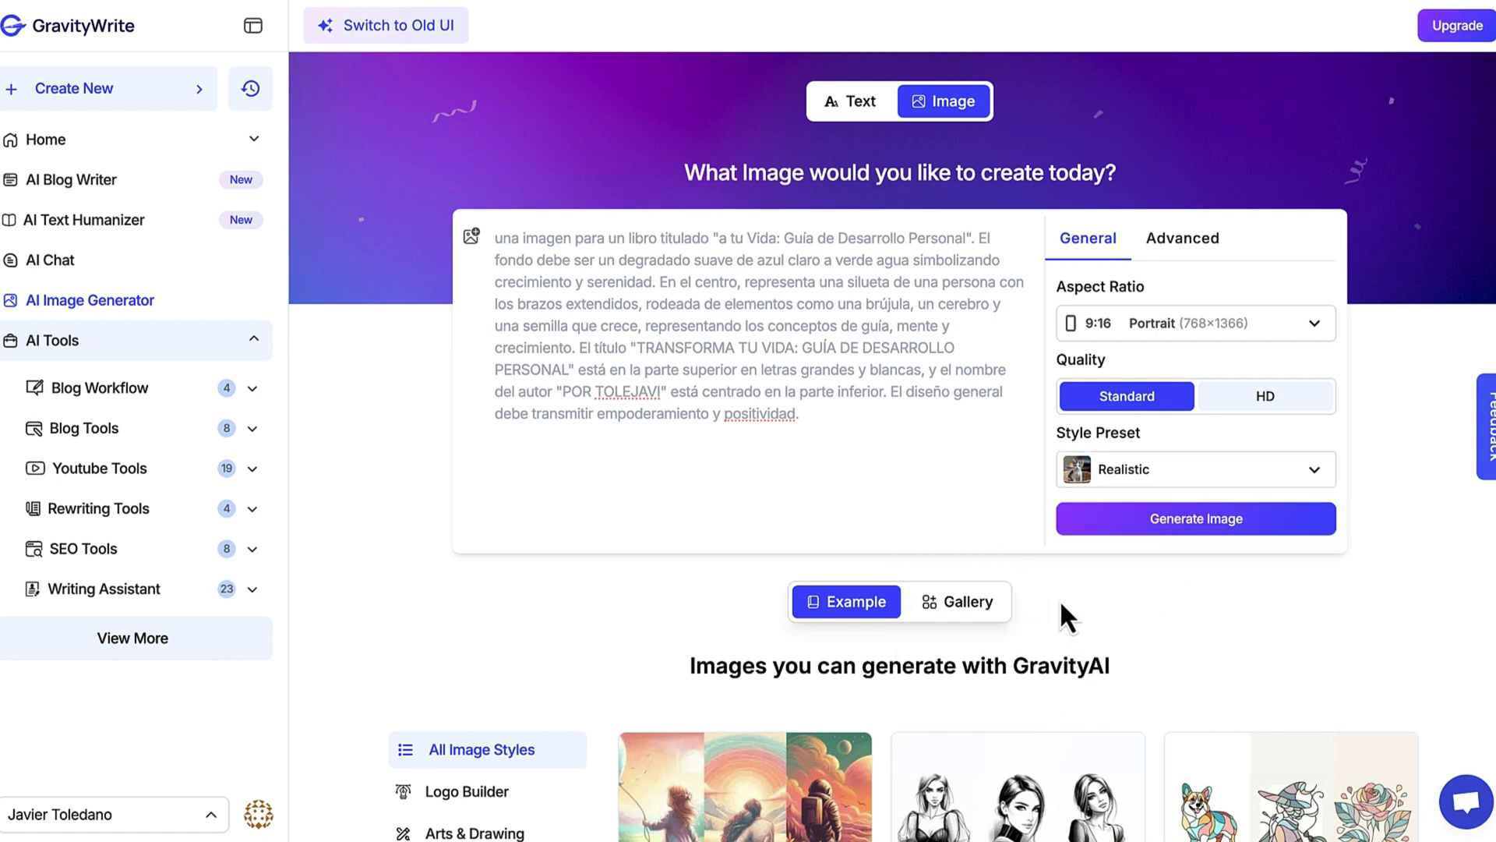
click(1180, 520)
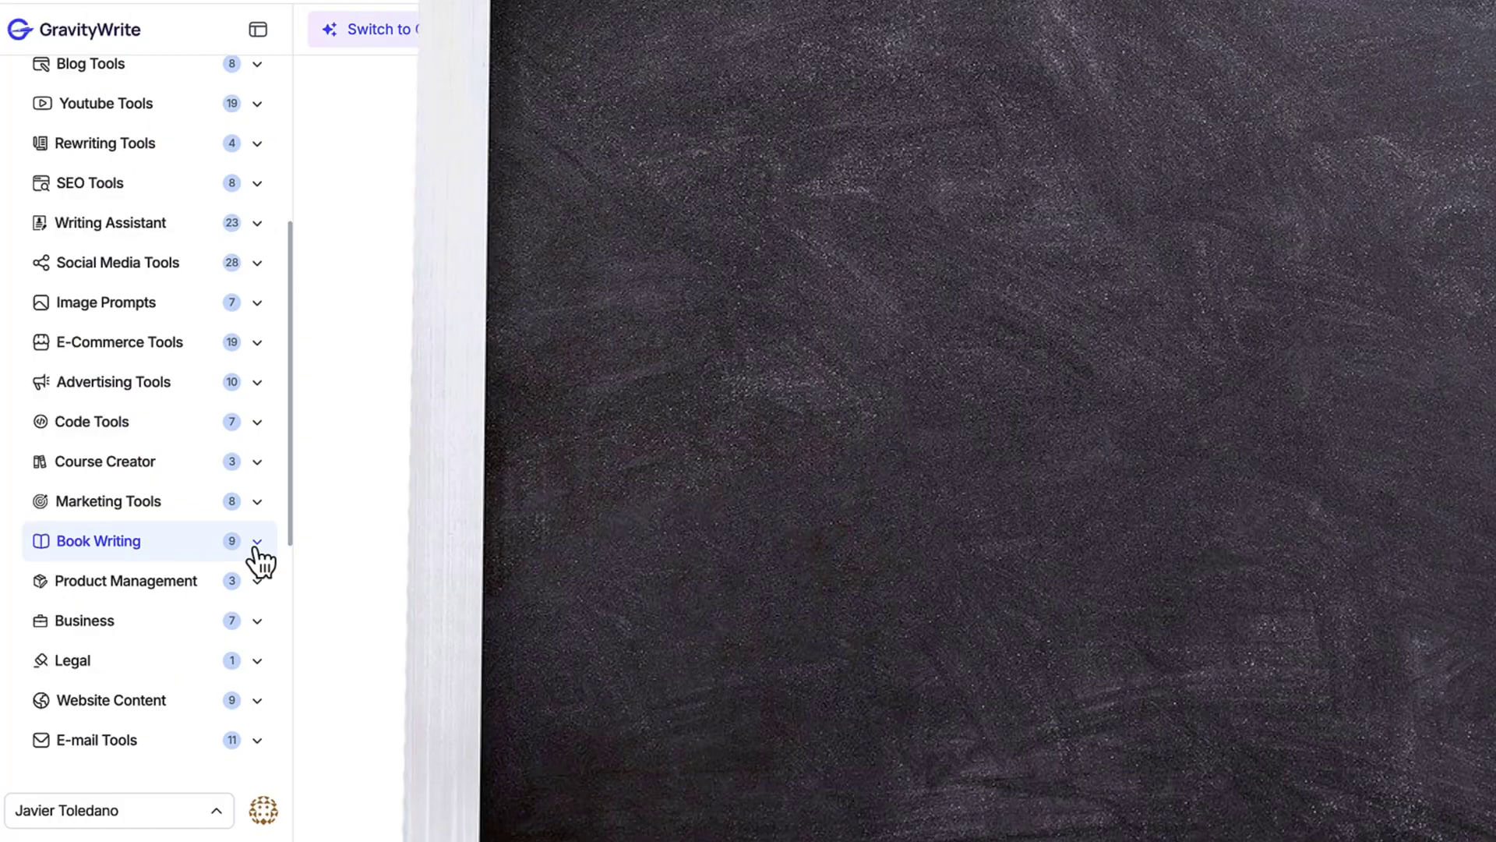
Step: Open the Book Outline Generator from the book writing tools and set the number of chapters to 20
click(253, 541)
scroll(157, 484, down, 2)
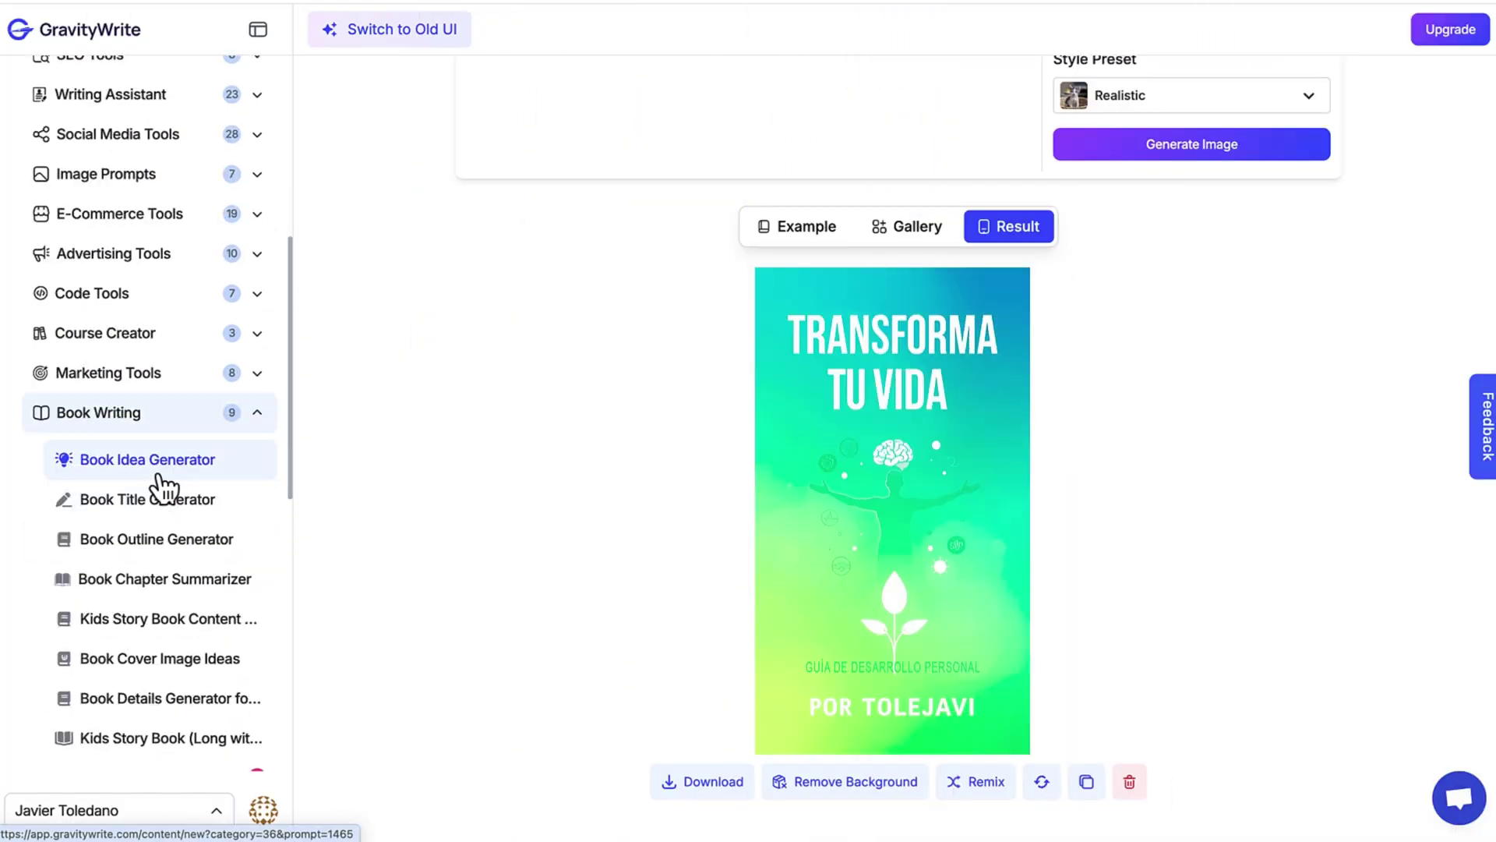
click(148, 545)
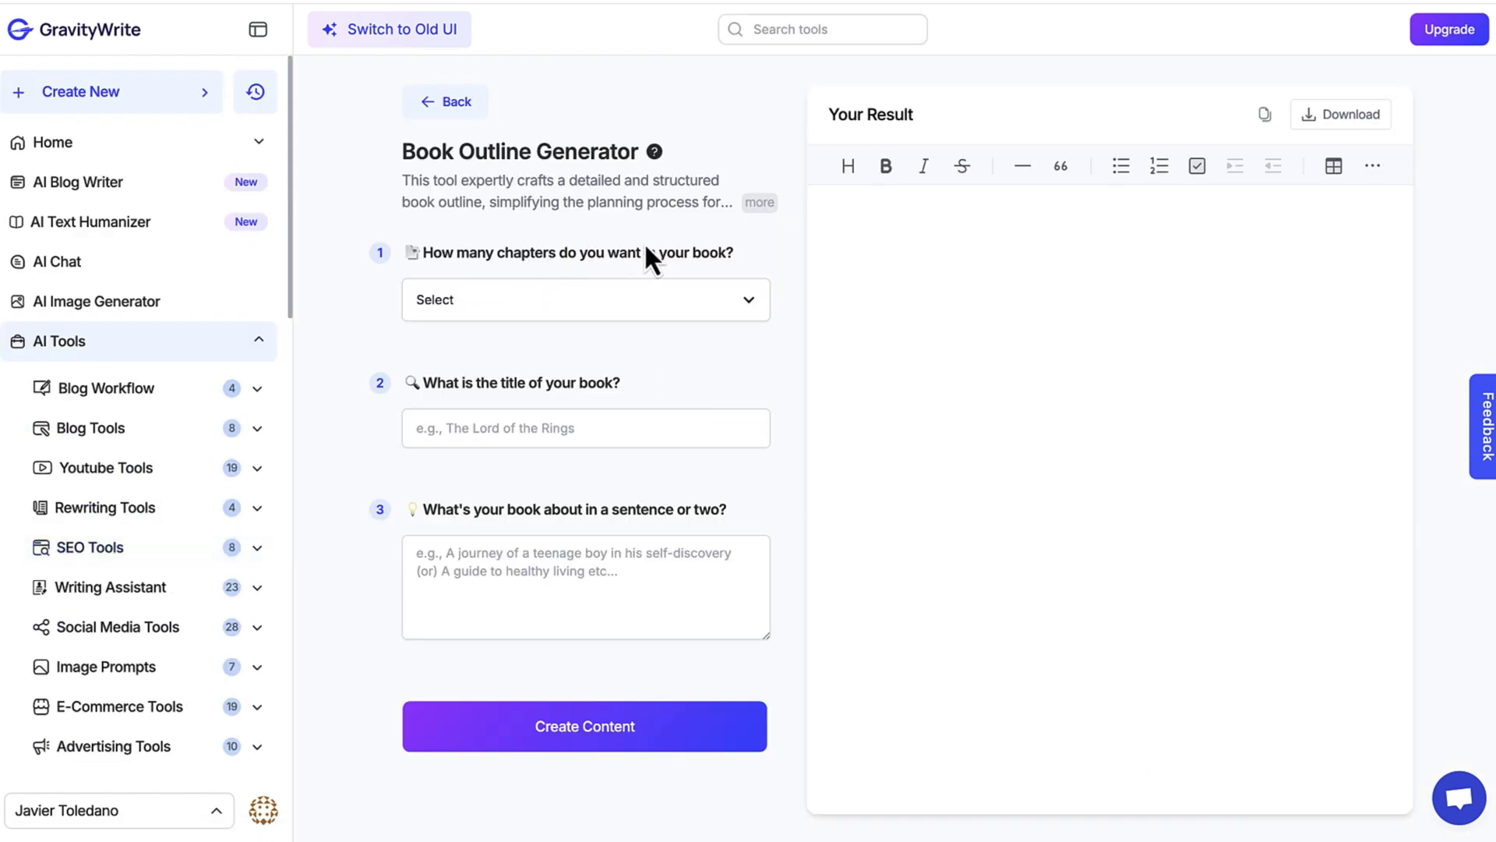
click(532, 296)
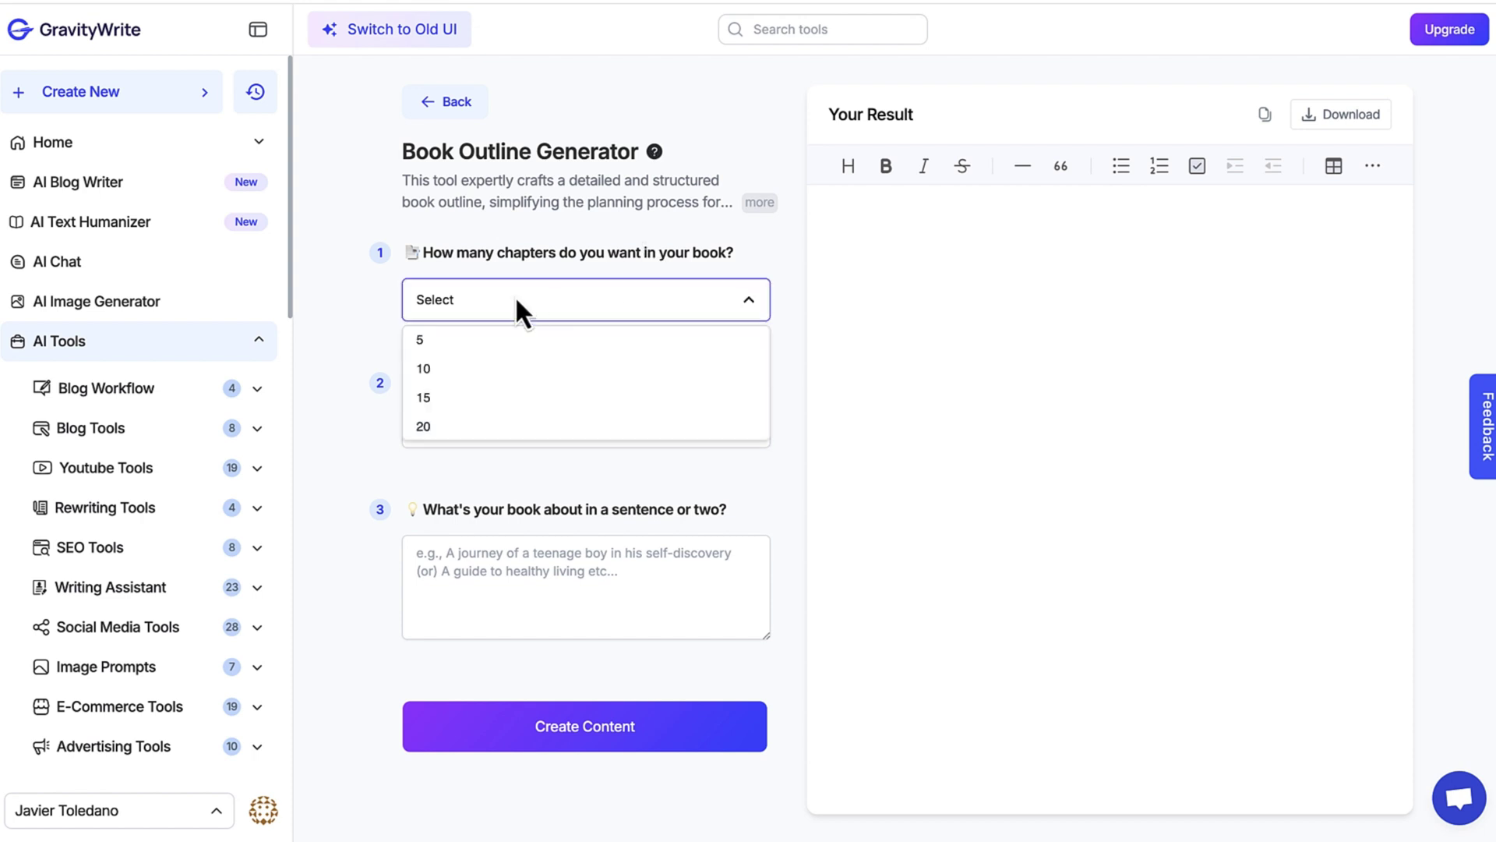
click(423, 427)
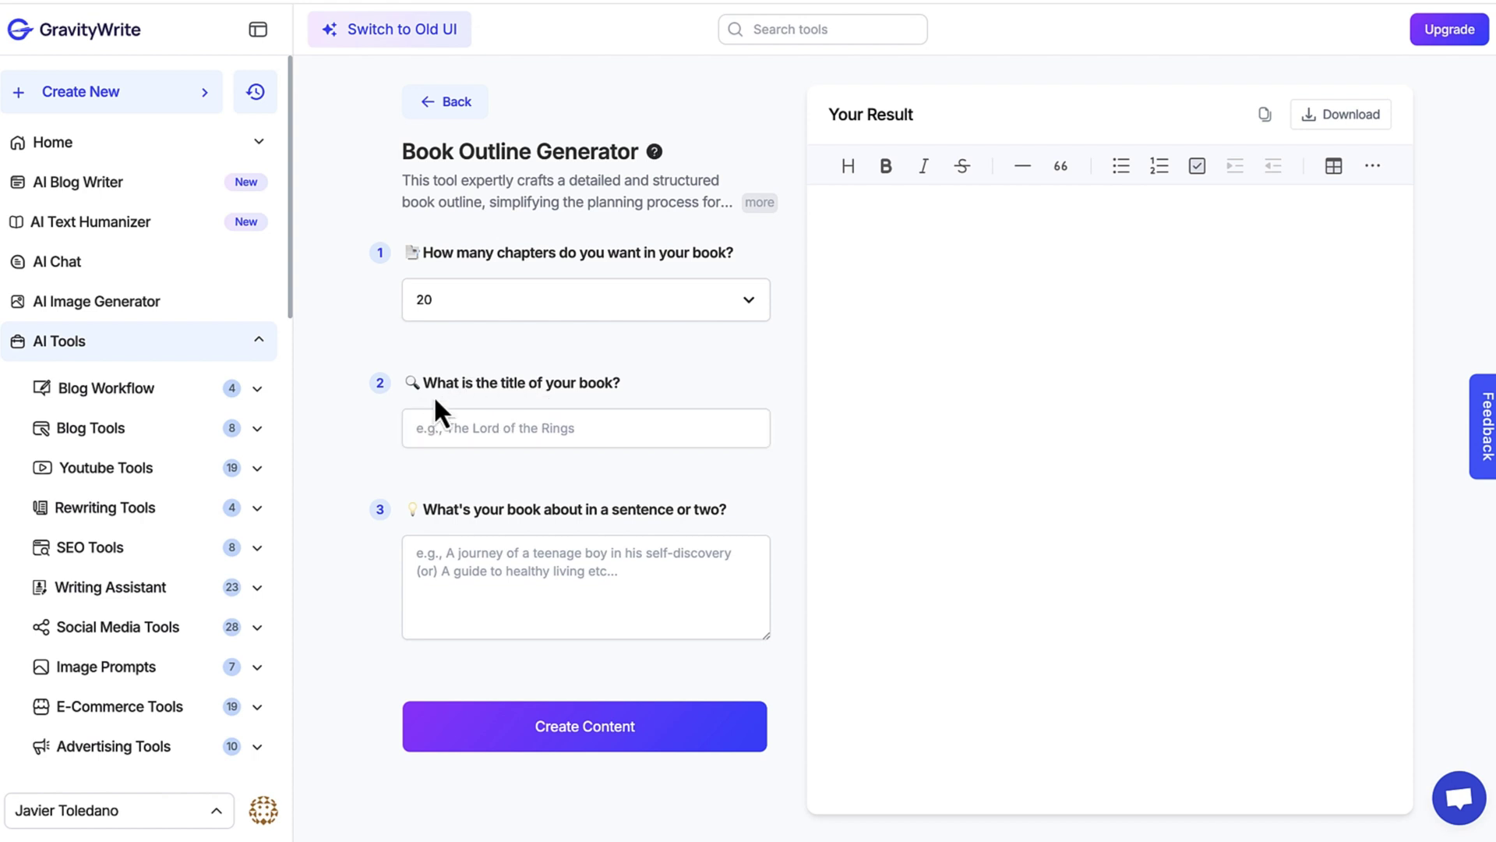
Step: Copy the first suggested title, "Transforma tu Vida: Guía de Desarrollo Personal", from the Book Idea Generator into the outline form's title
click(524, 426)
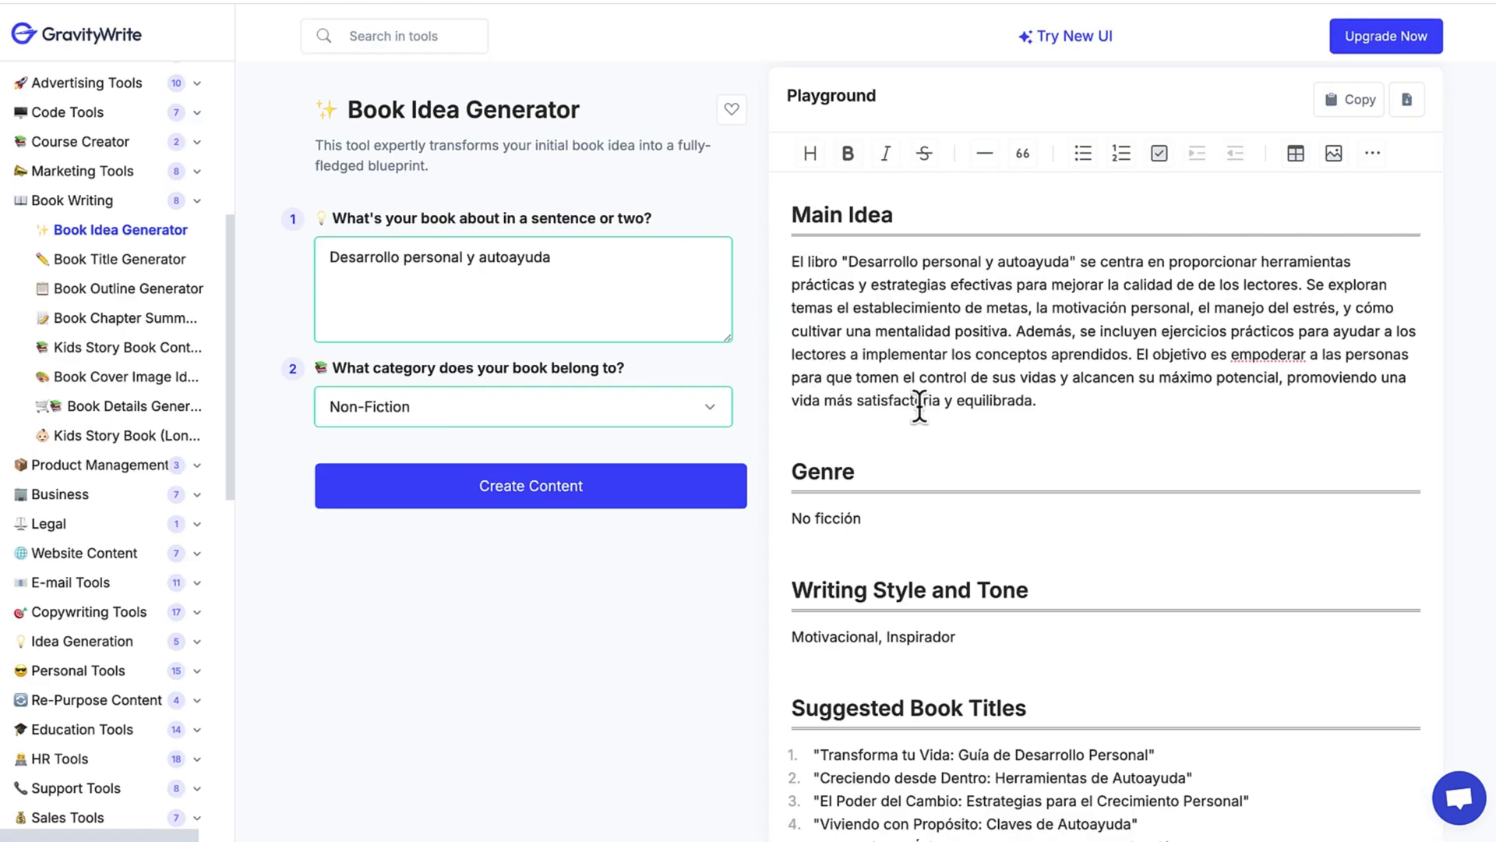
scroll(918, 402, down, 2)
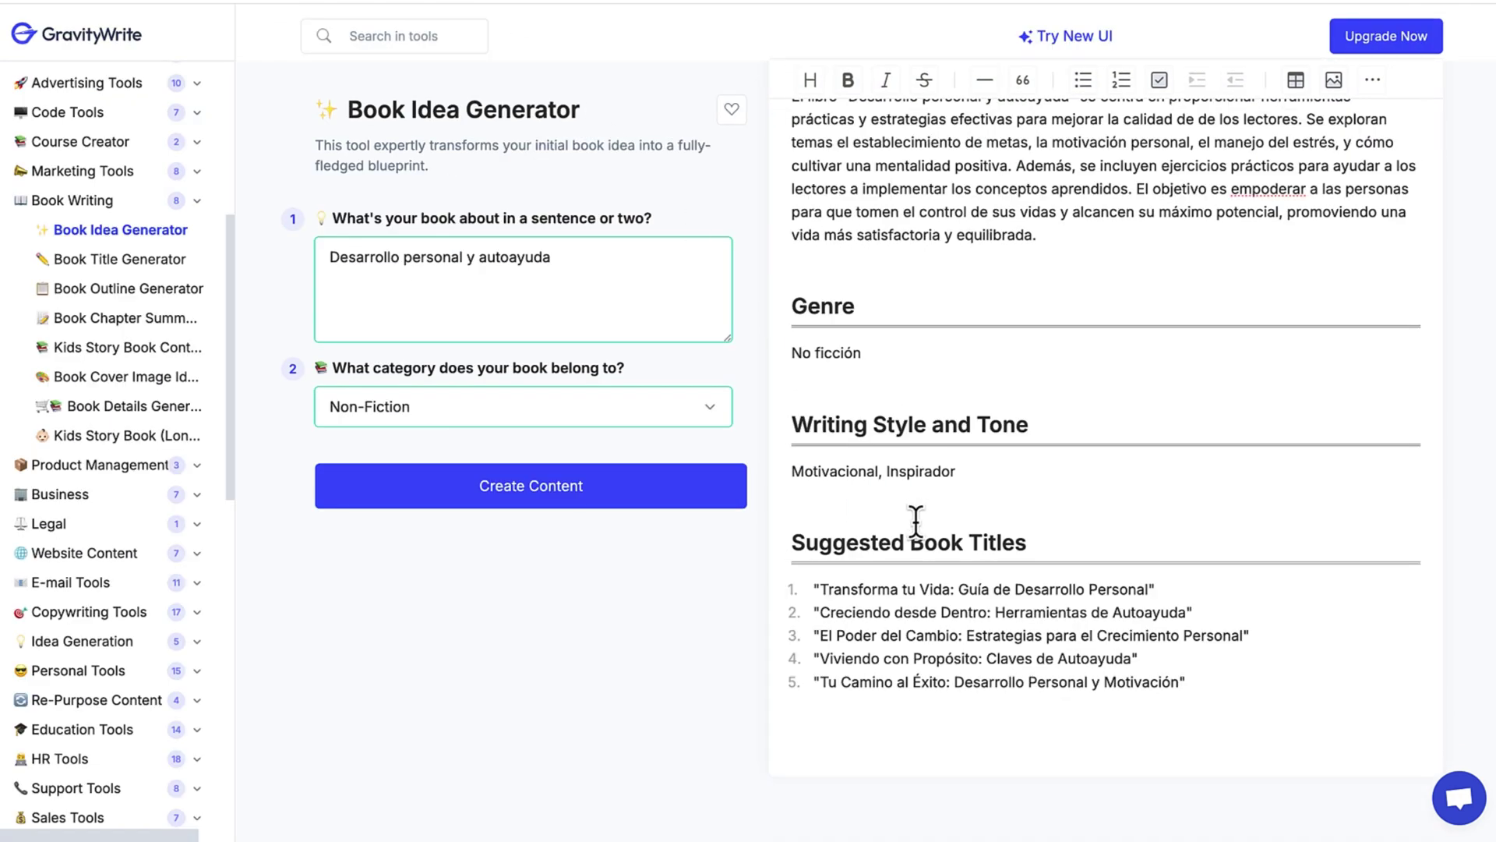
drag(821, 589, 1152, 590)
right_click(1085, 577)
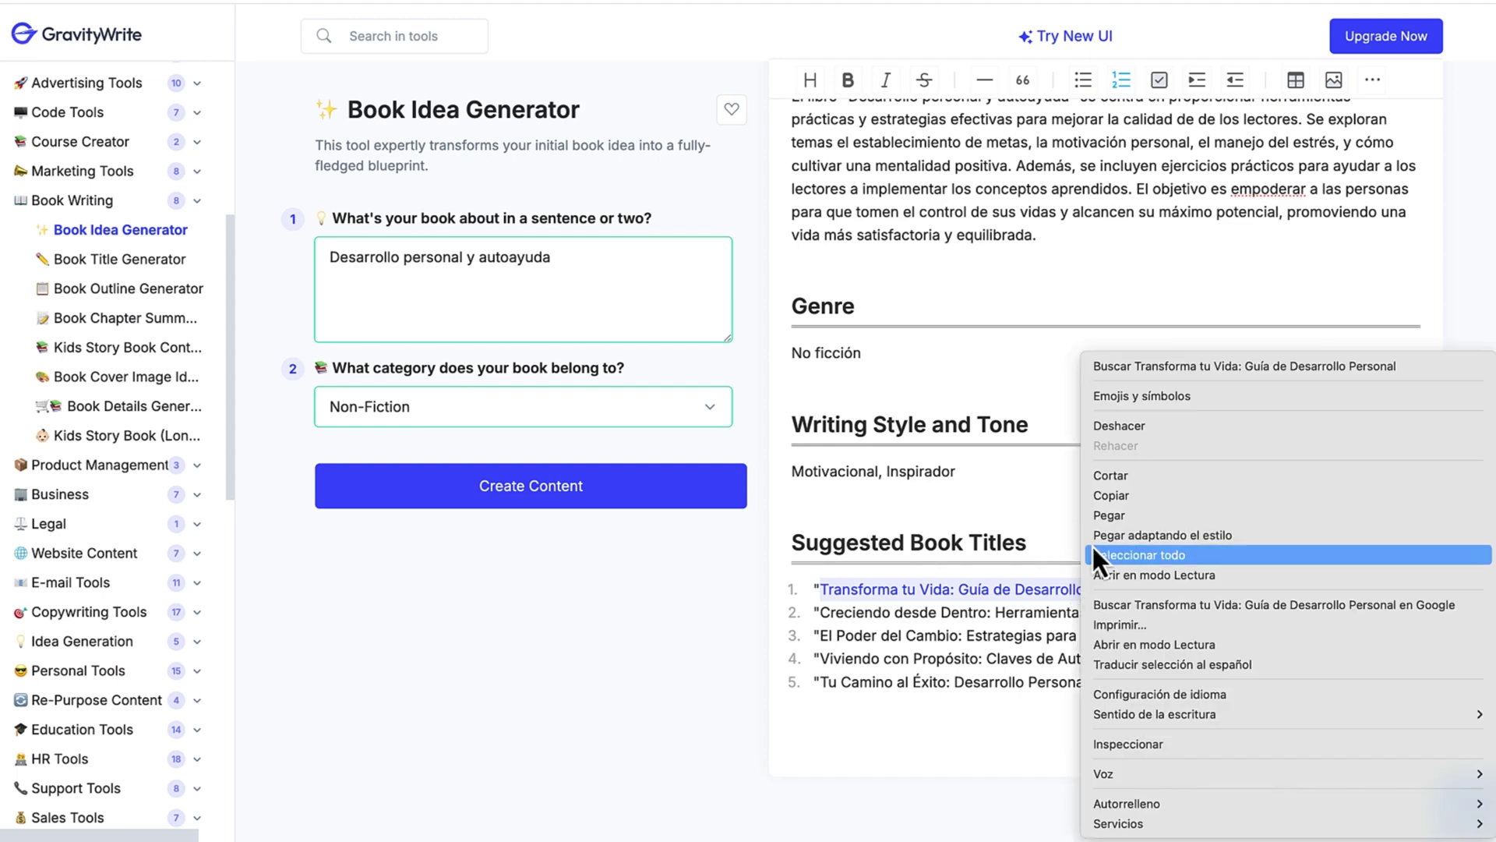
click(1105, 496)
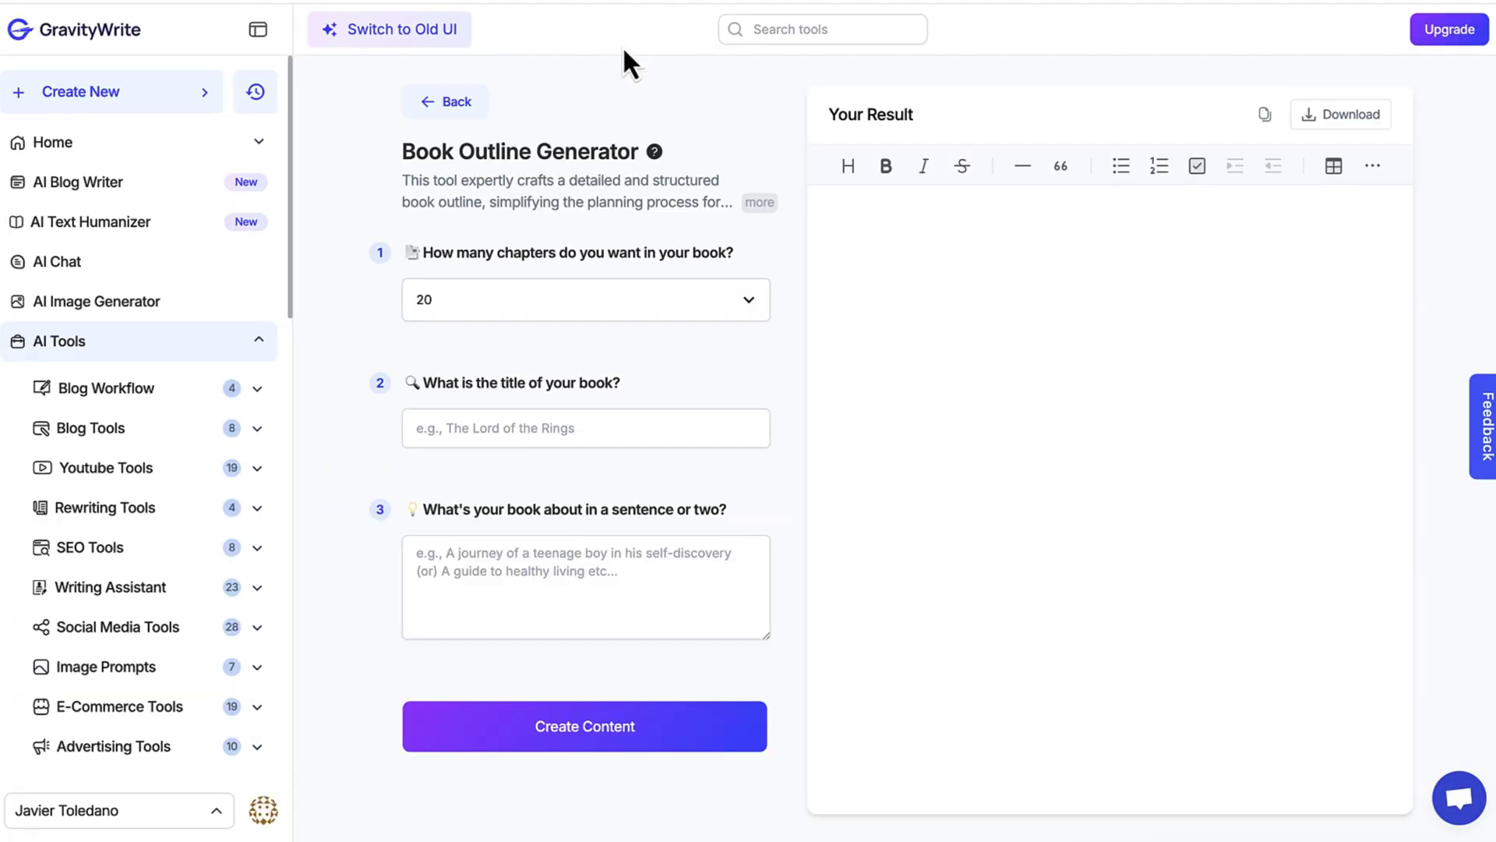
click(433, 433)
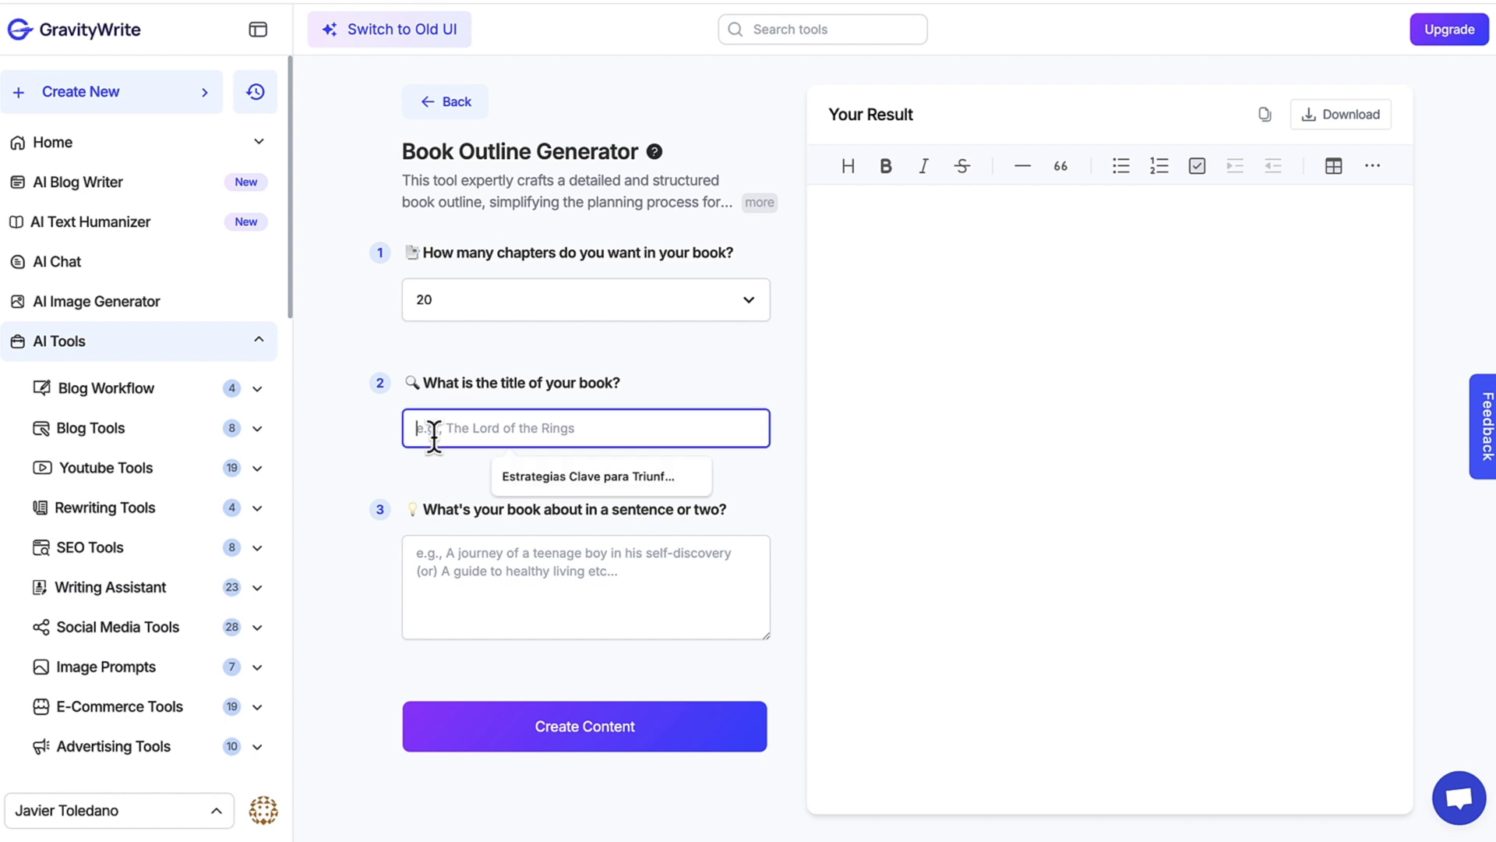
key(ctrl+v)
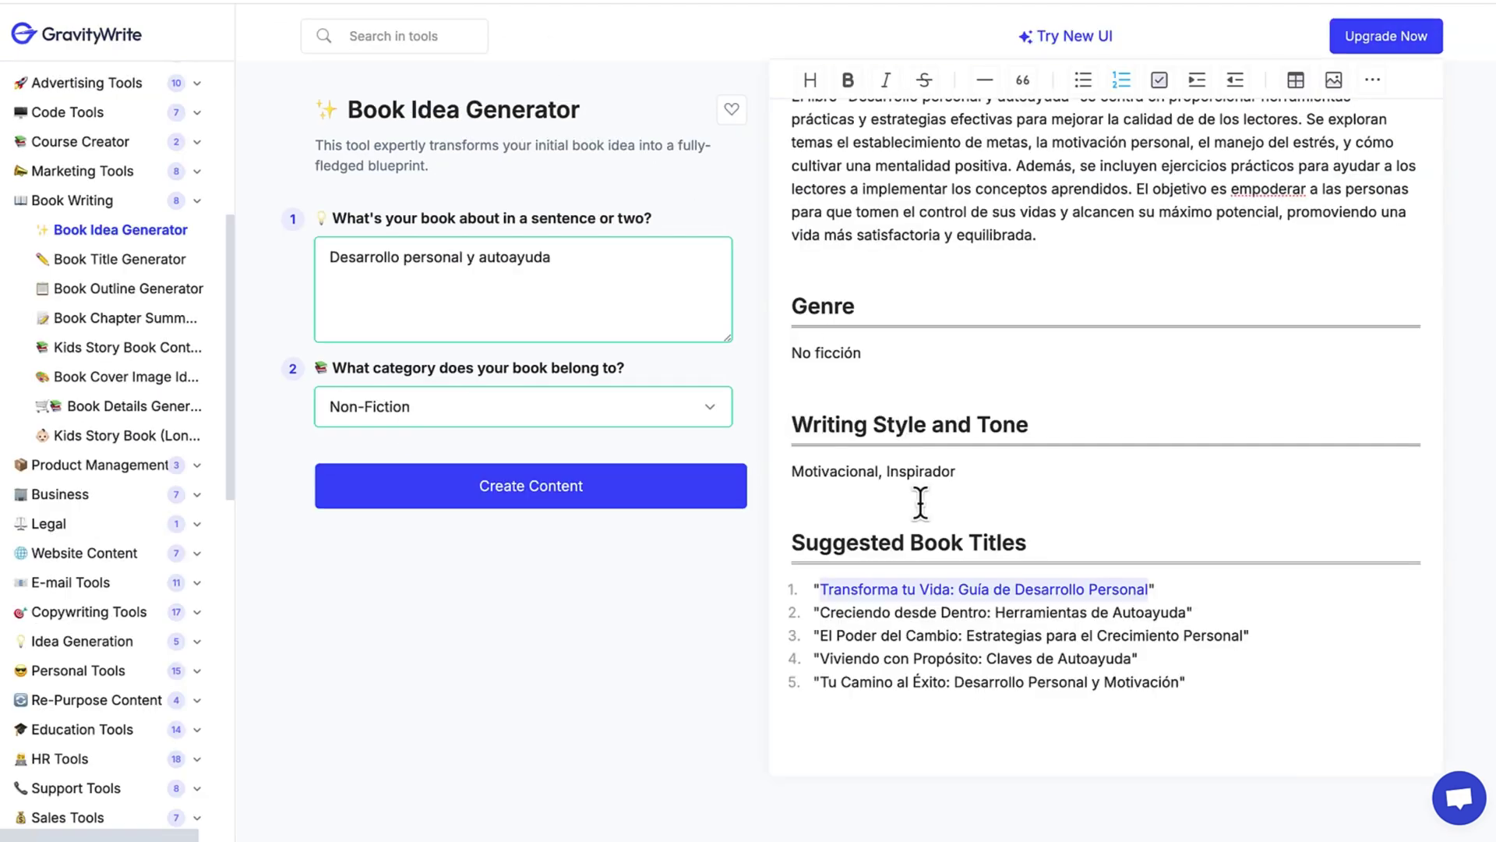
Step: Copy the Main Idea paragraph from the Book Idea Generator into the outline form's book description and generate the outline
scroll(920, 503, up, 3)
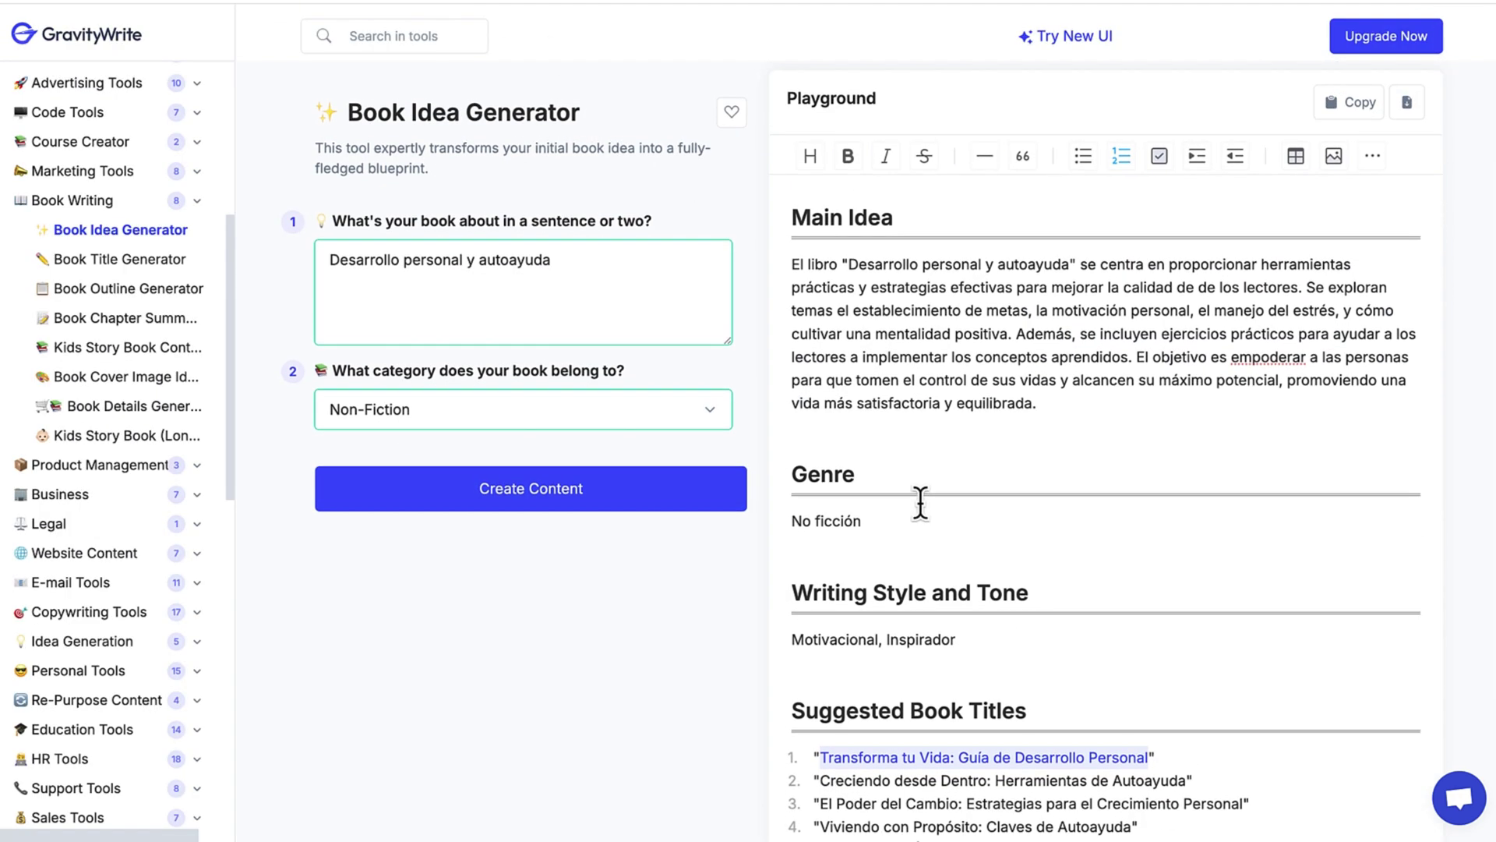
drag(792, 261, 1055, 424)
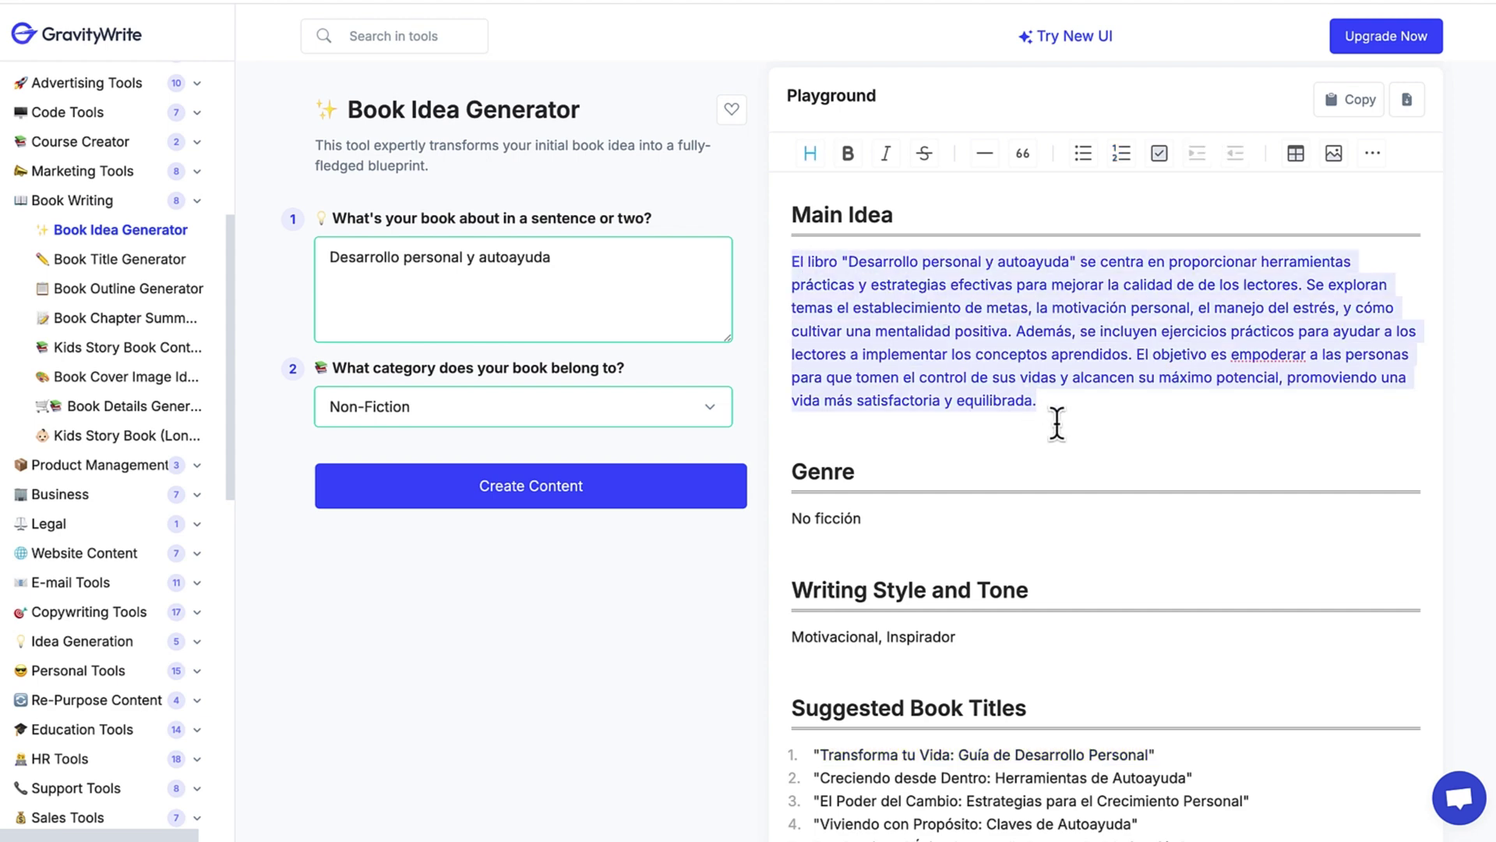
right_click(954, 357)
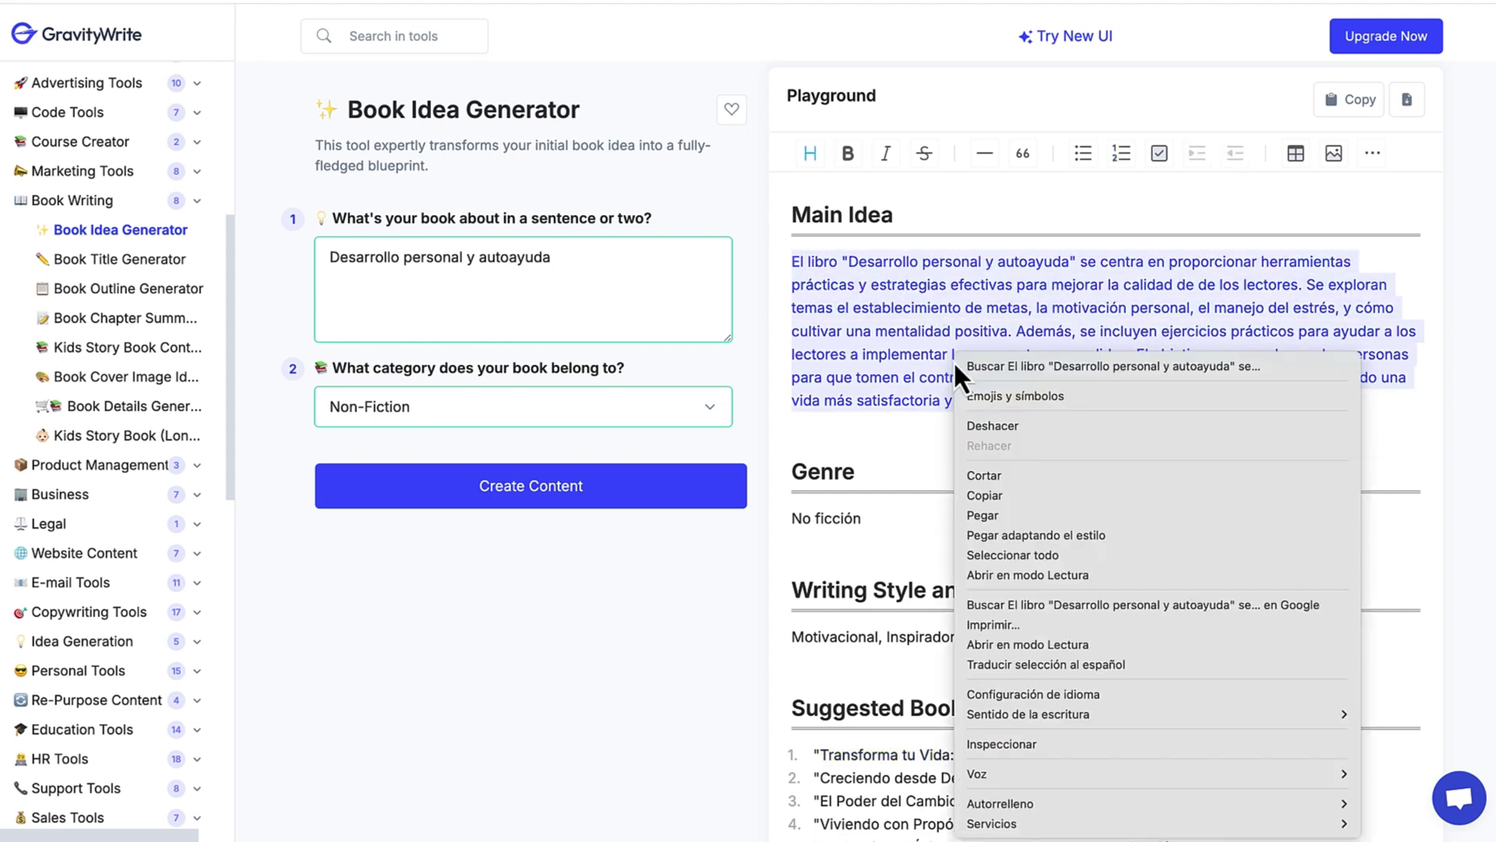
click(985, 496)
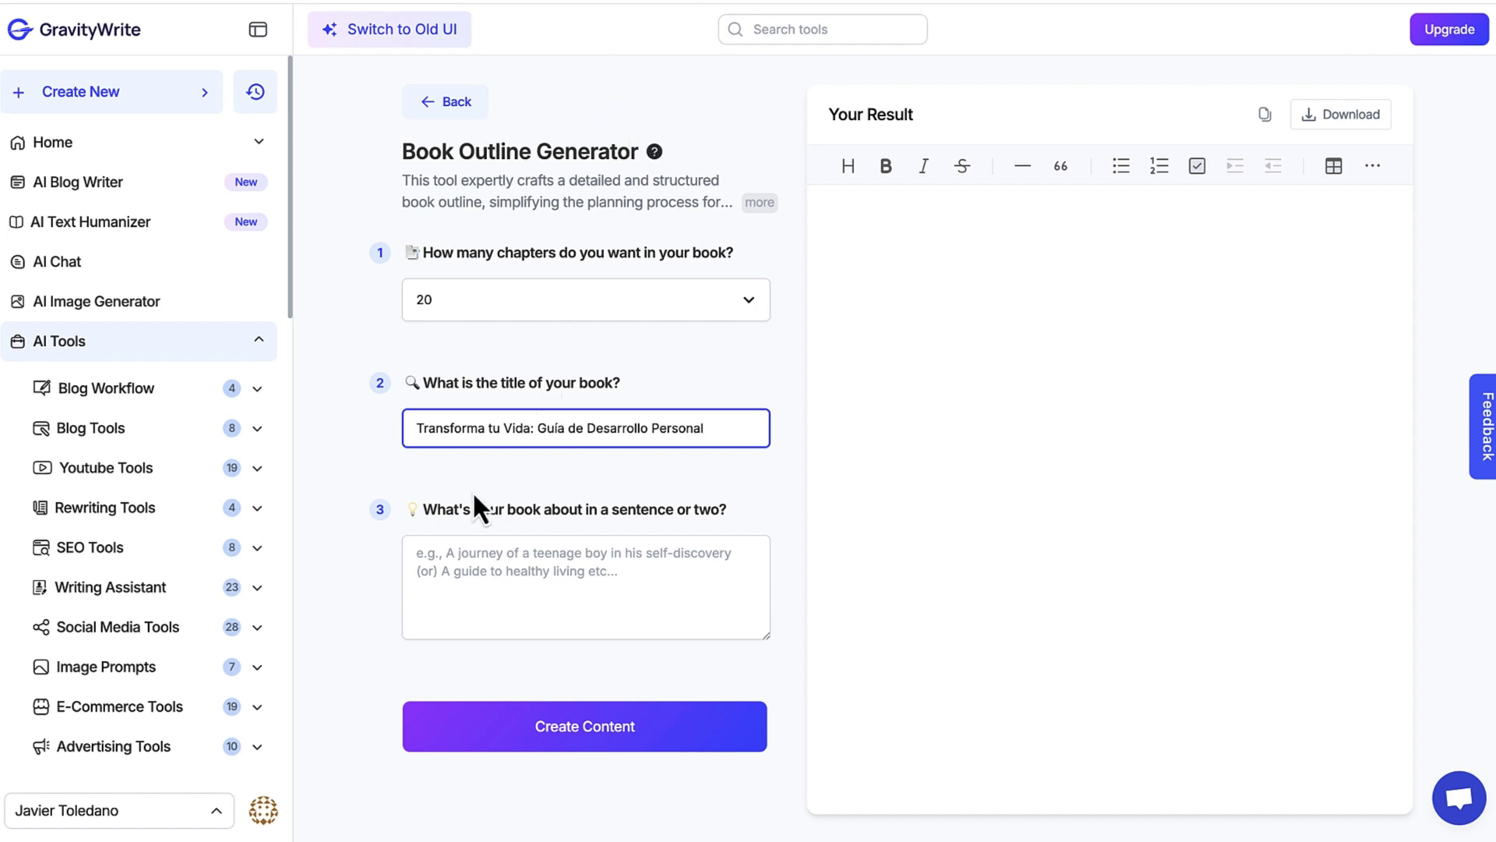
click(441, 557)
key(ctrl+v)
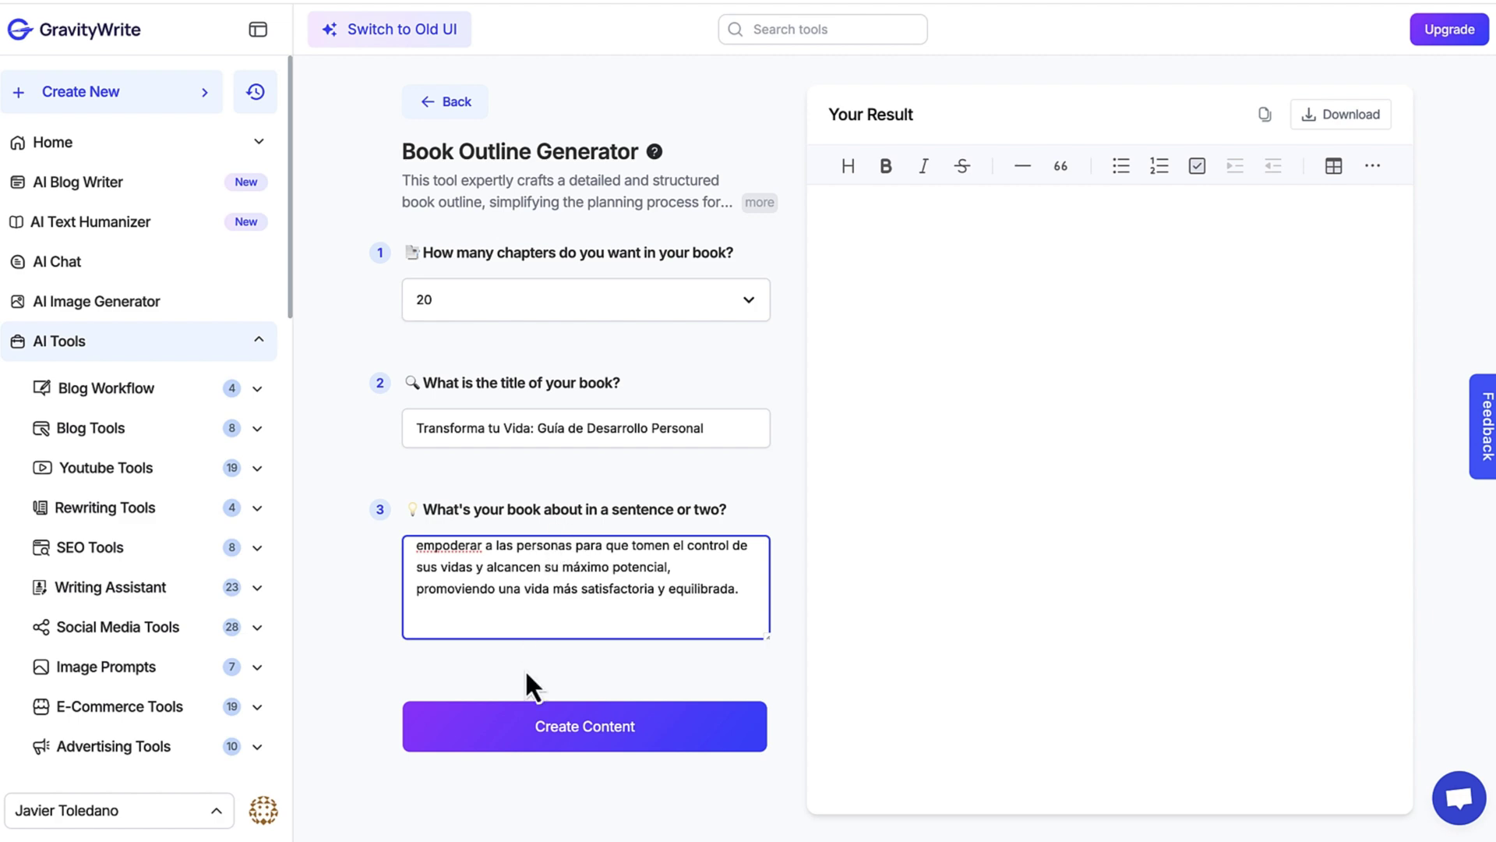
click(571, 732)
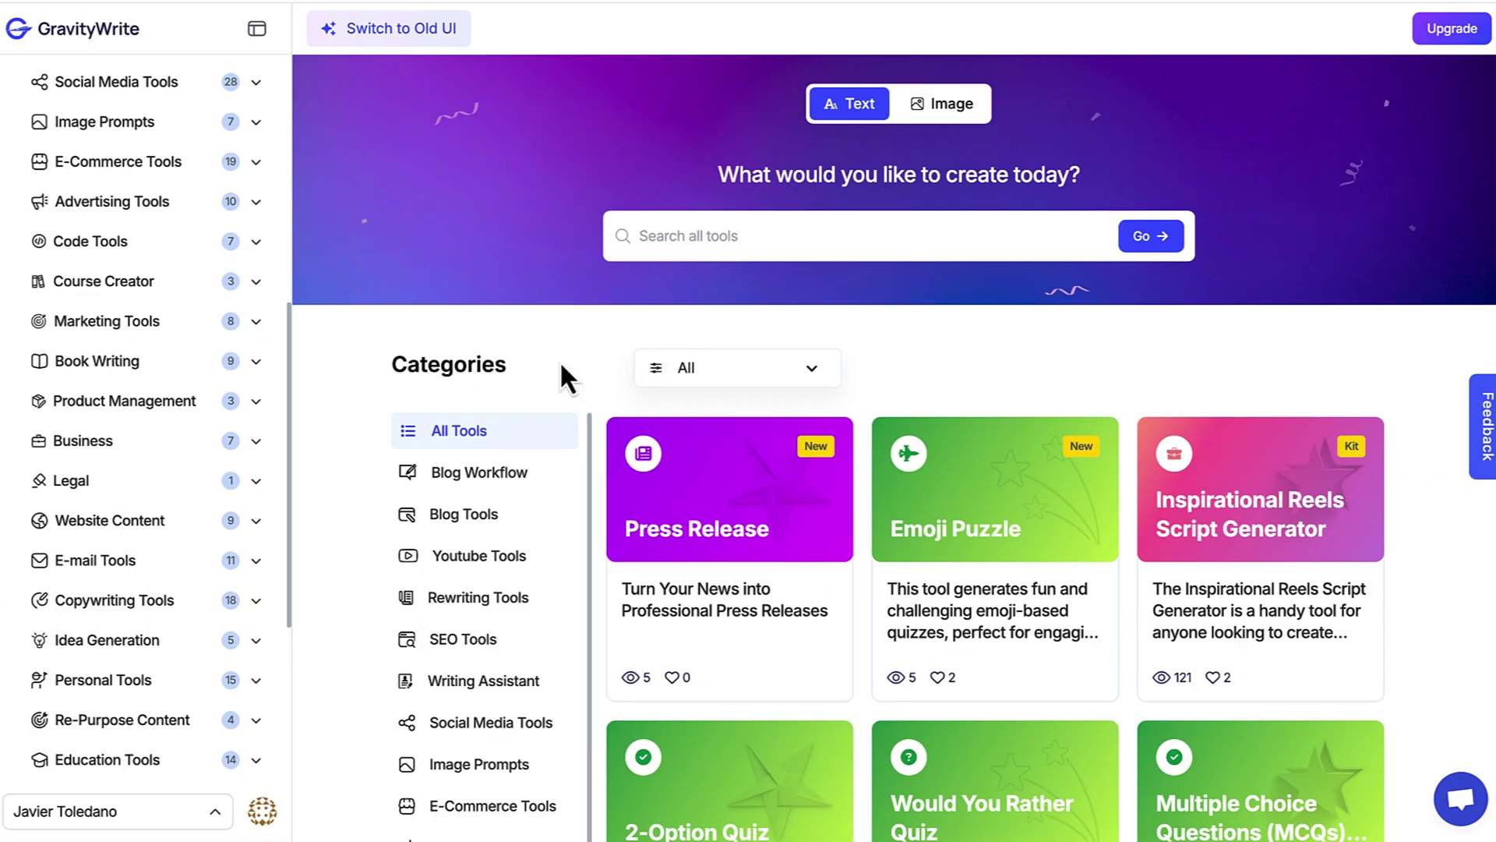
Step: Open the Book Chapter Writer (Non-Fiction) kit from the book writing tools
scroll(201, 409, down, 3)
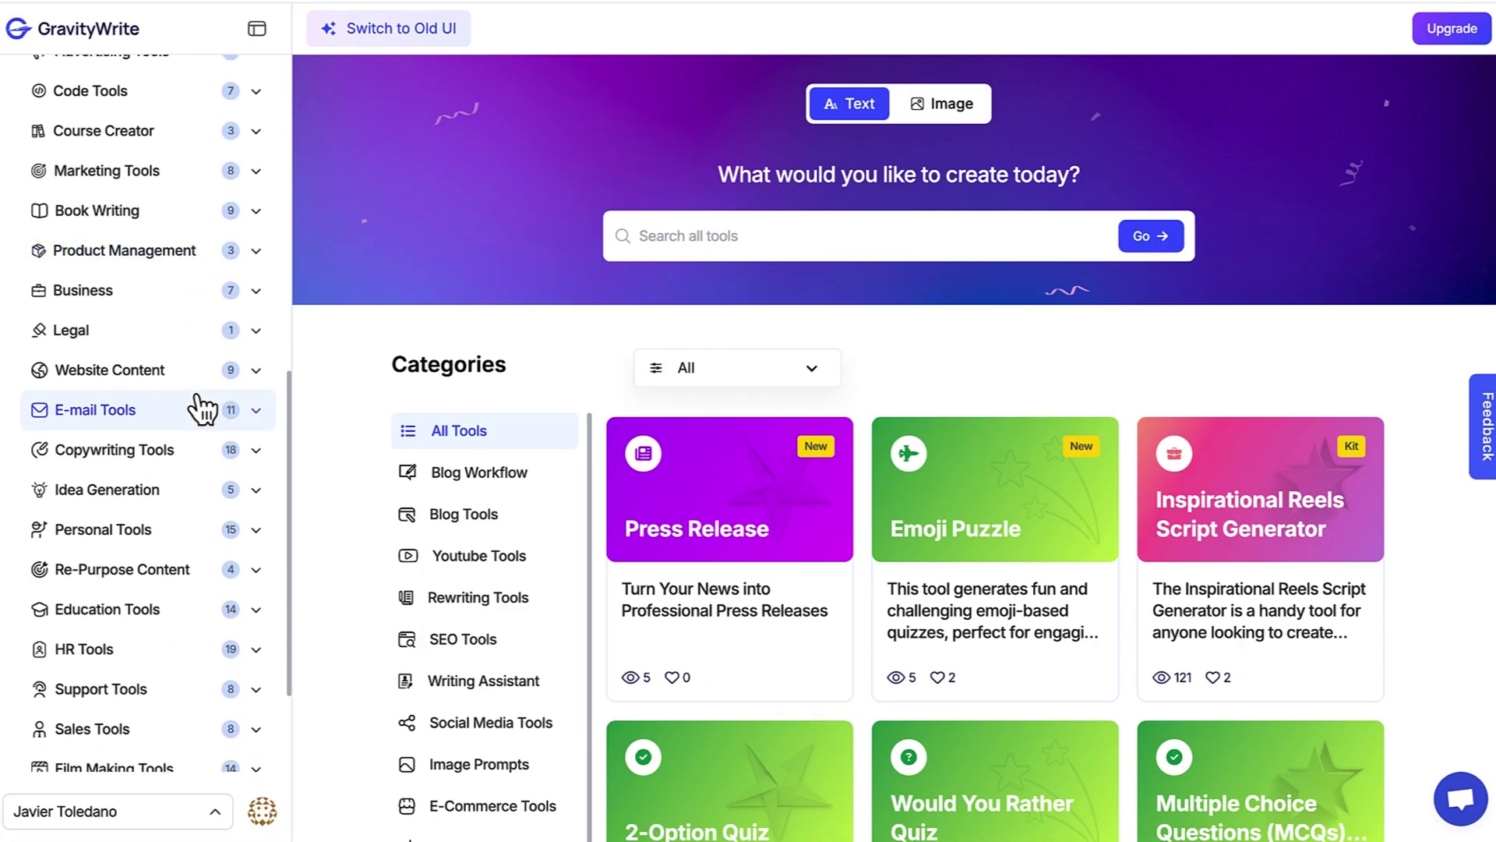
scroll(195, 407, down, 1)
scroll(156, 390, up, 3)
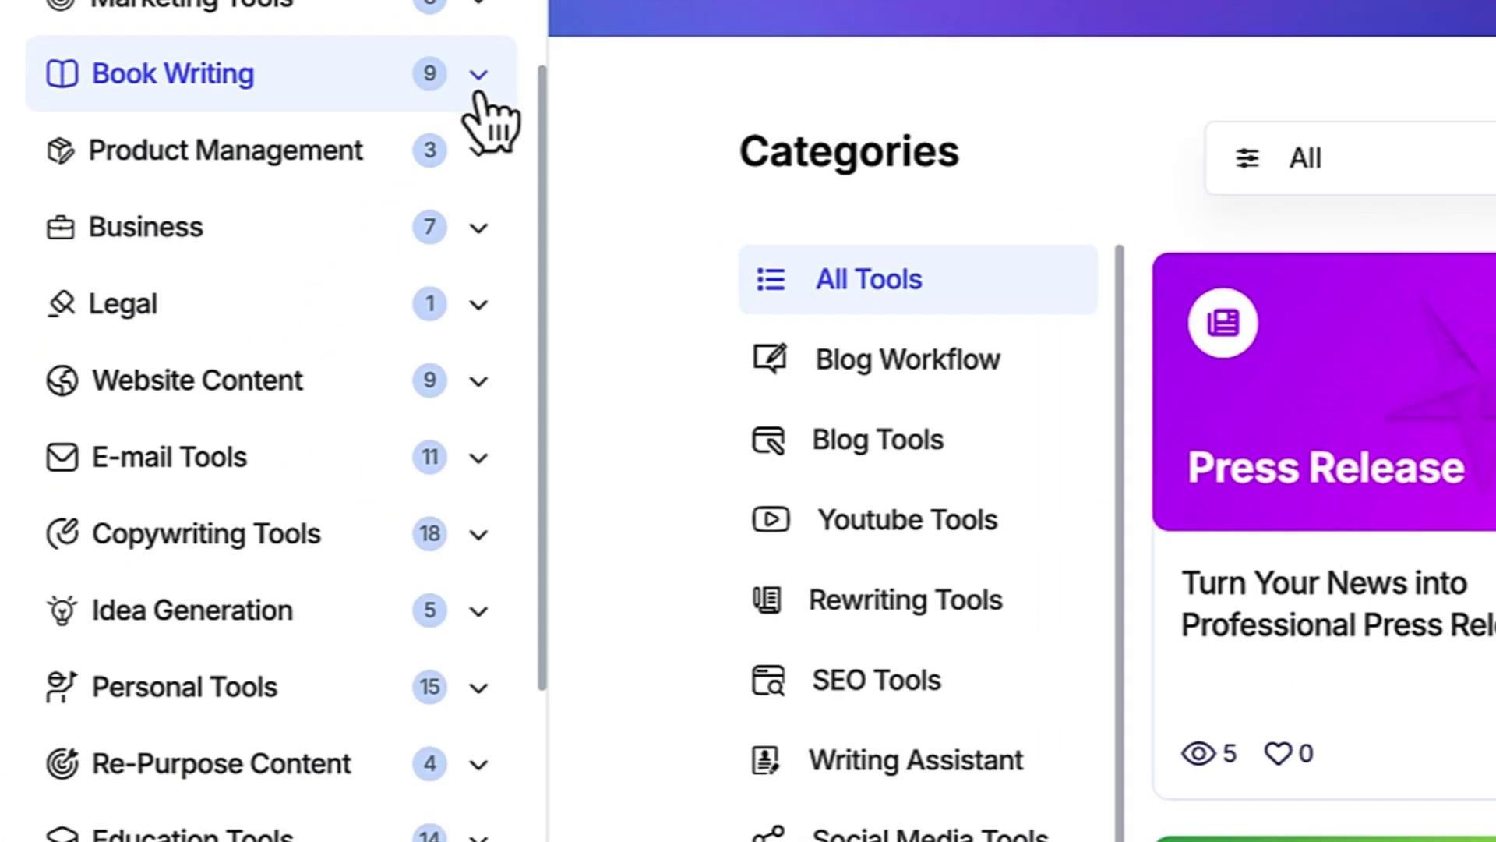
click(256, 323)
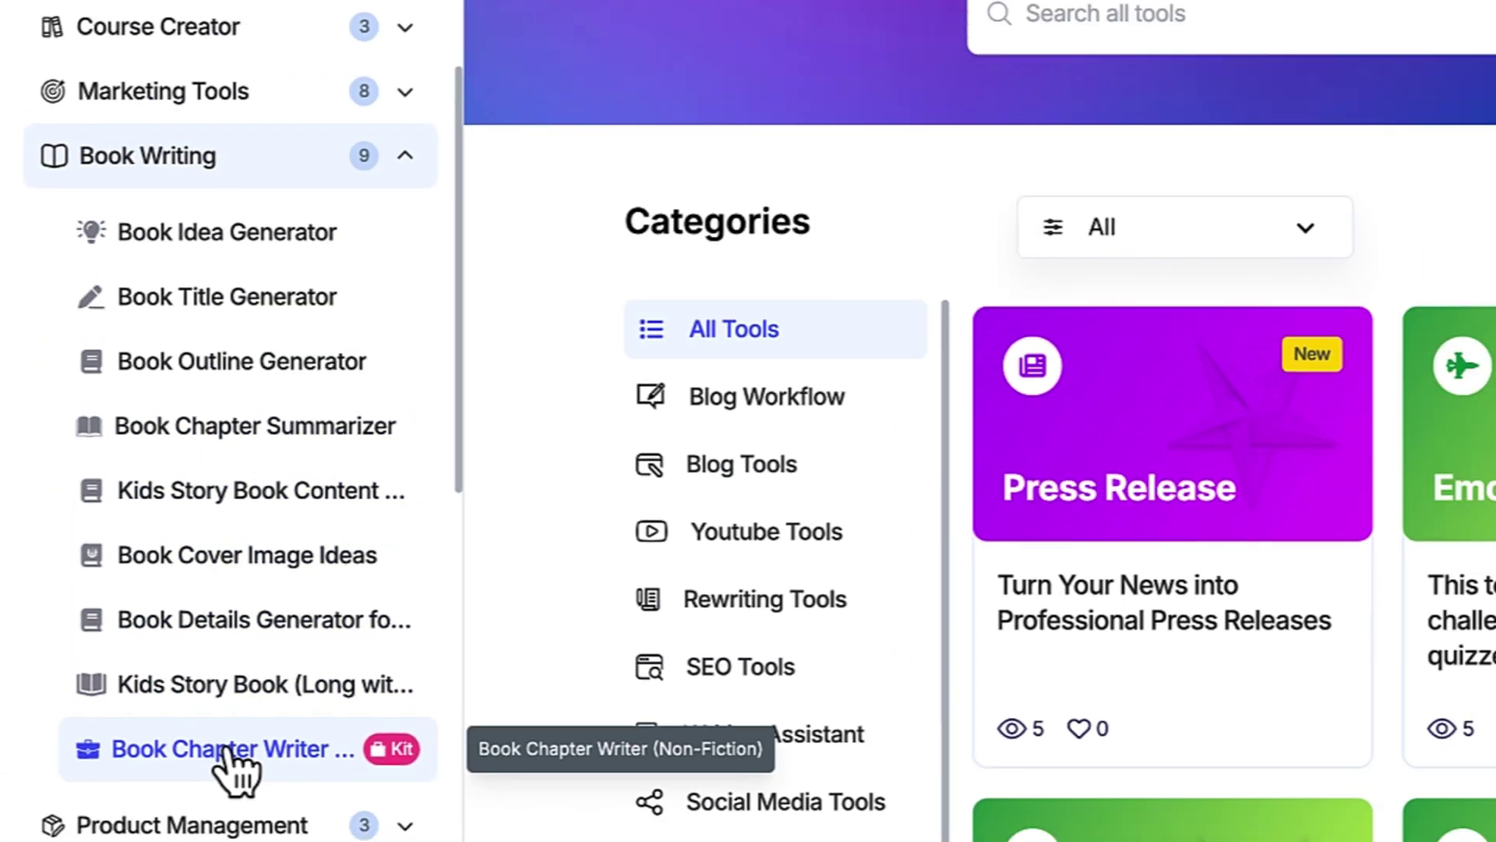
click(294, 801)
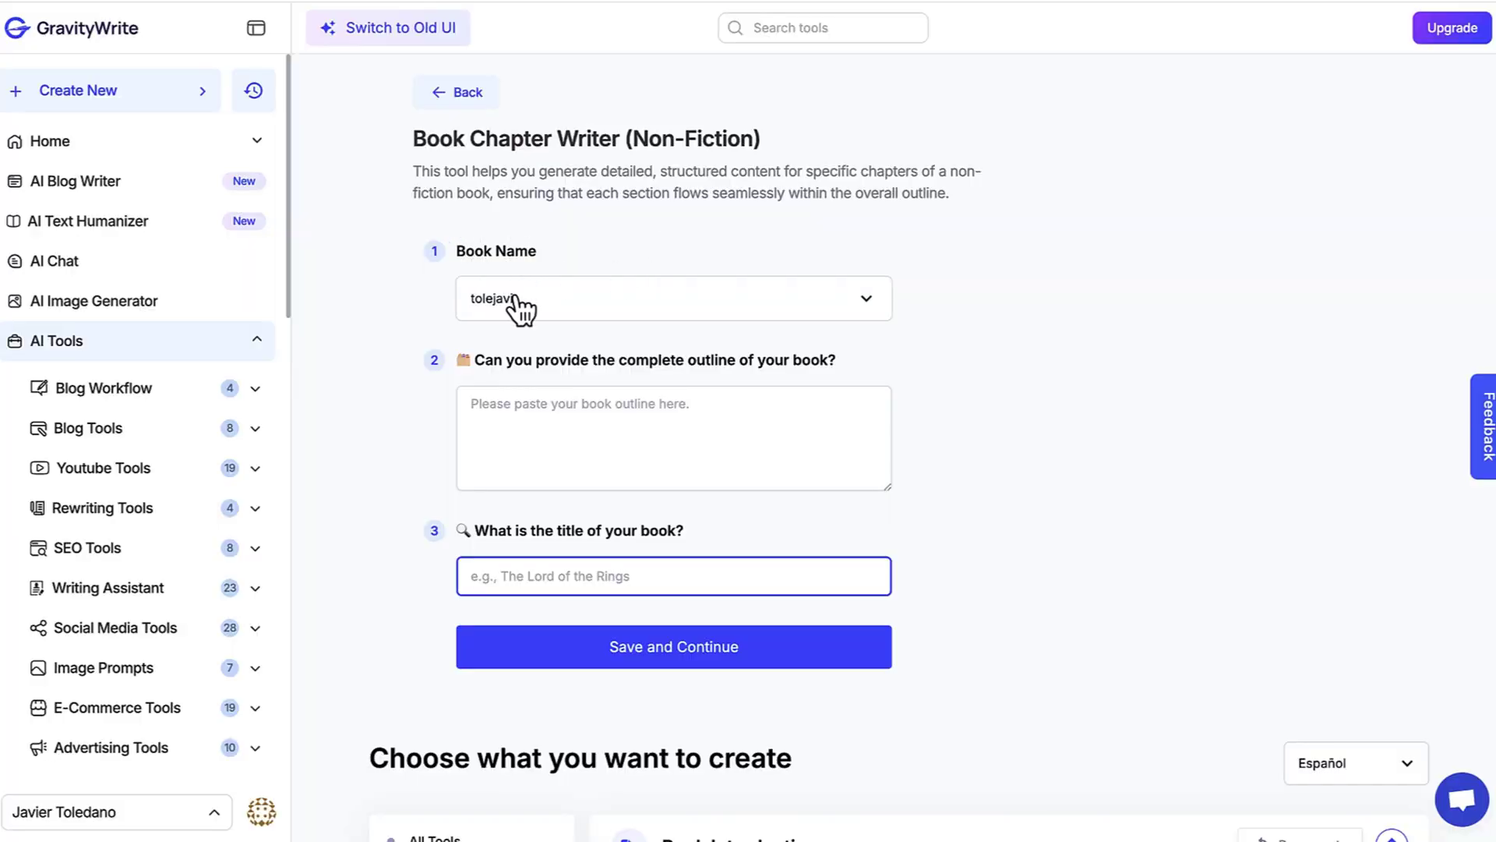
Step: Create a new book name made of the author's handle followed by 2 and select it for the chapter writer
click(869, 309)
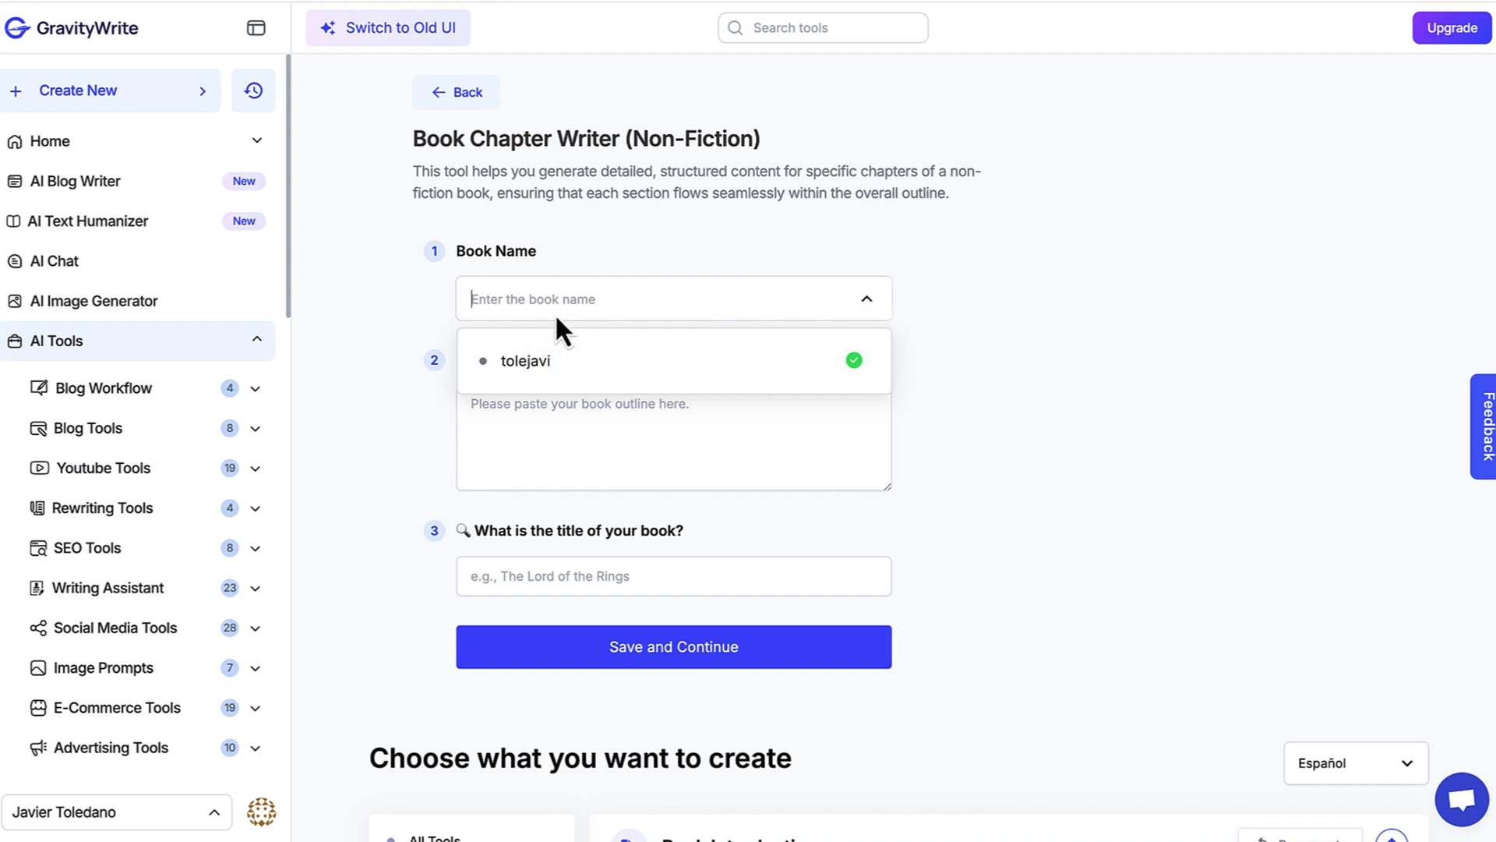
text(tolejavi2)
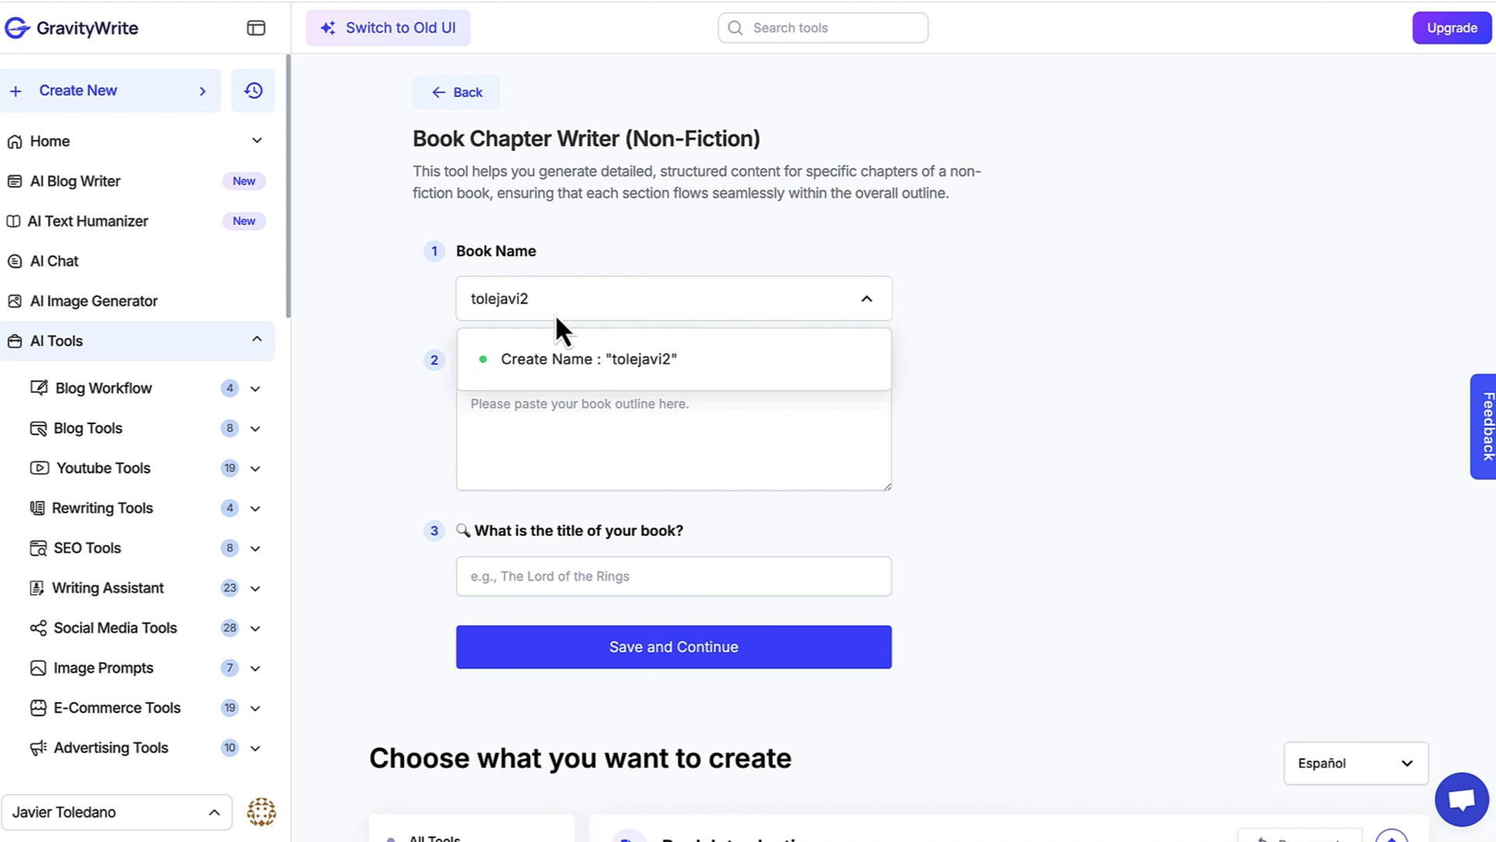
click(577, 367)
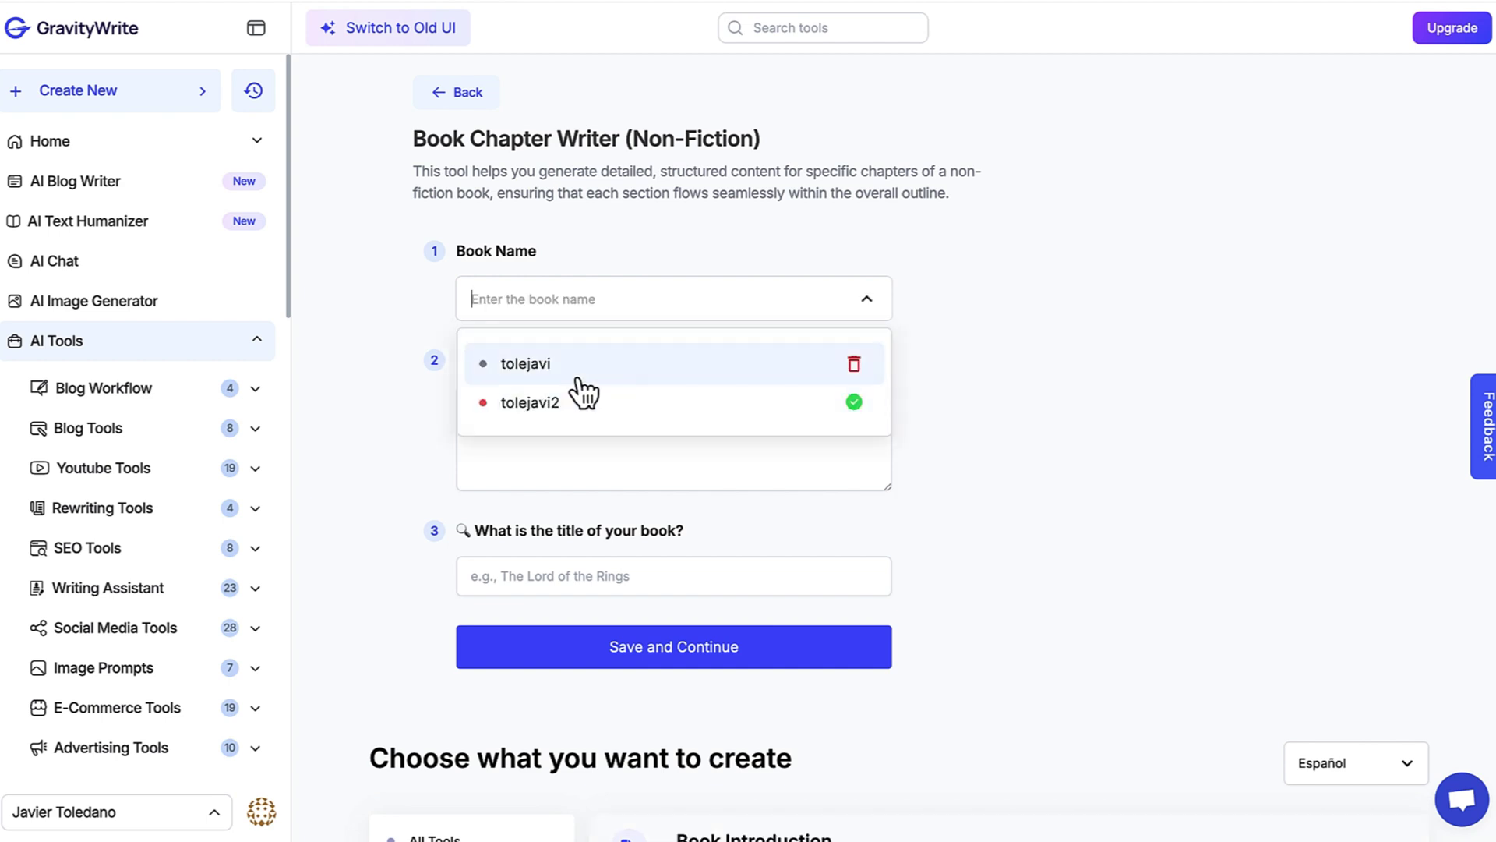
click(560, 403)
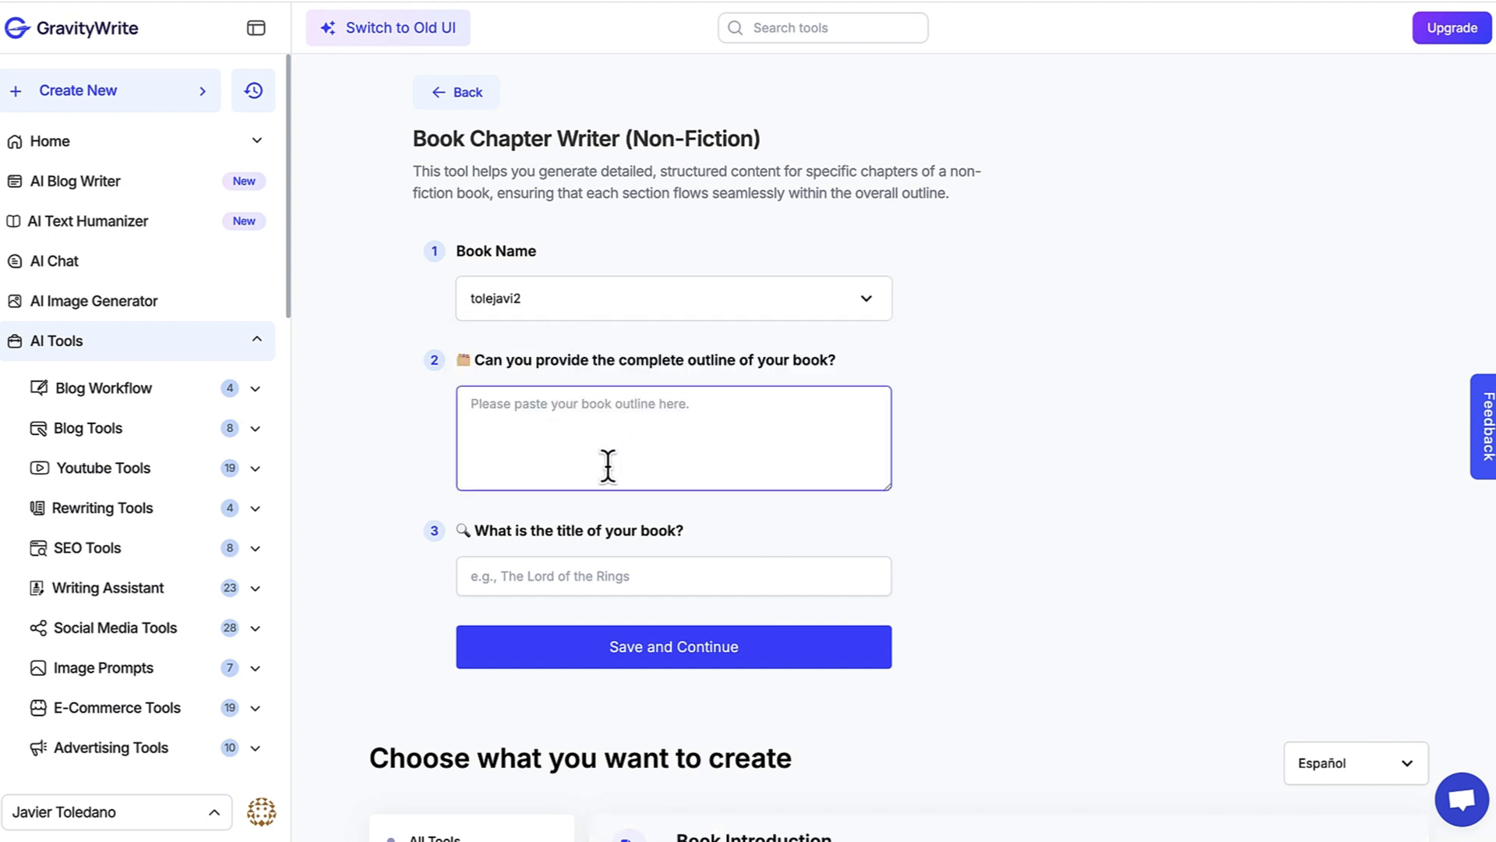
Step: Copy the full 20-chapter outline from the Book Outline Generator, excluding its title, into the chapter writer's outline
click(528, 6)
scroll(905, 415, up, 8)
scroll(905, 414, up, 15)
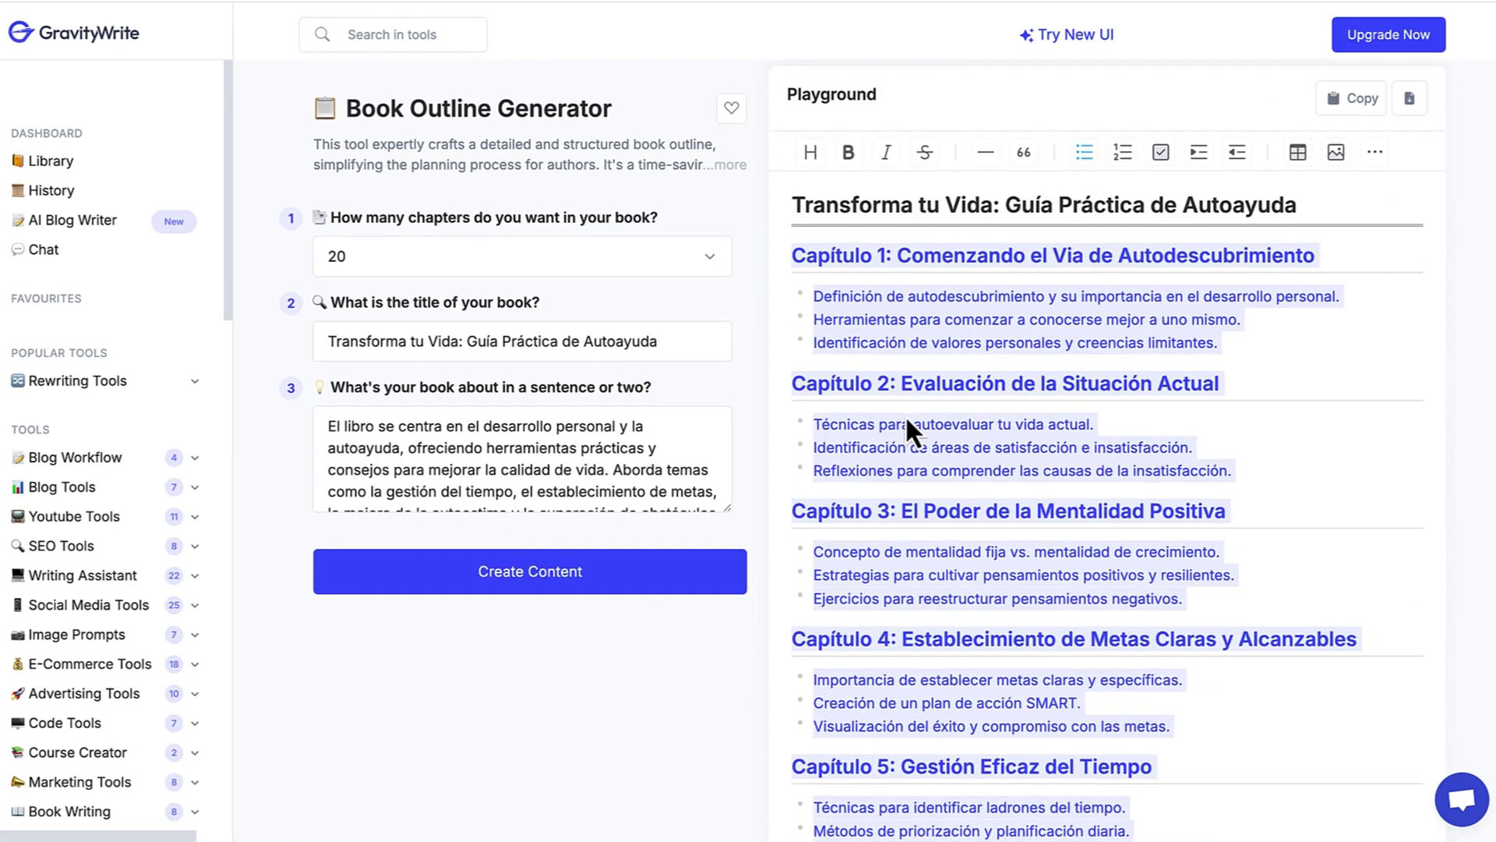
click(846, 3)
click(485, 406)
key(ctrl+v)
Step: Copy the title "Transforma tu Vida: Guía Práctica de Autoayuda" from the outline generator into the chapter writer and save the book details
drag(328, 341, 656, 343)
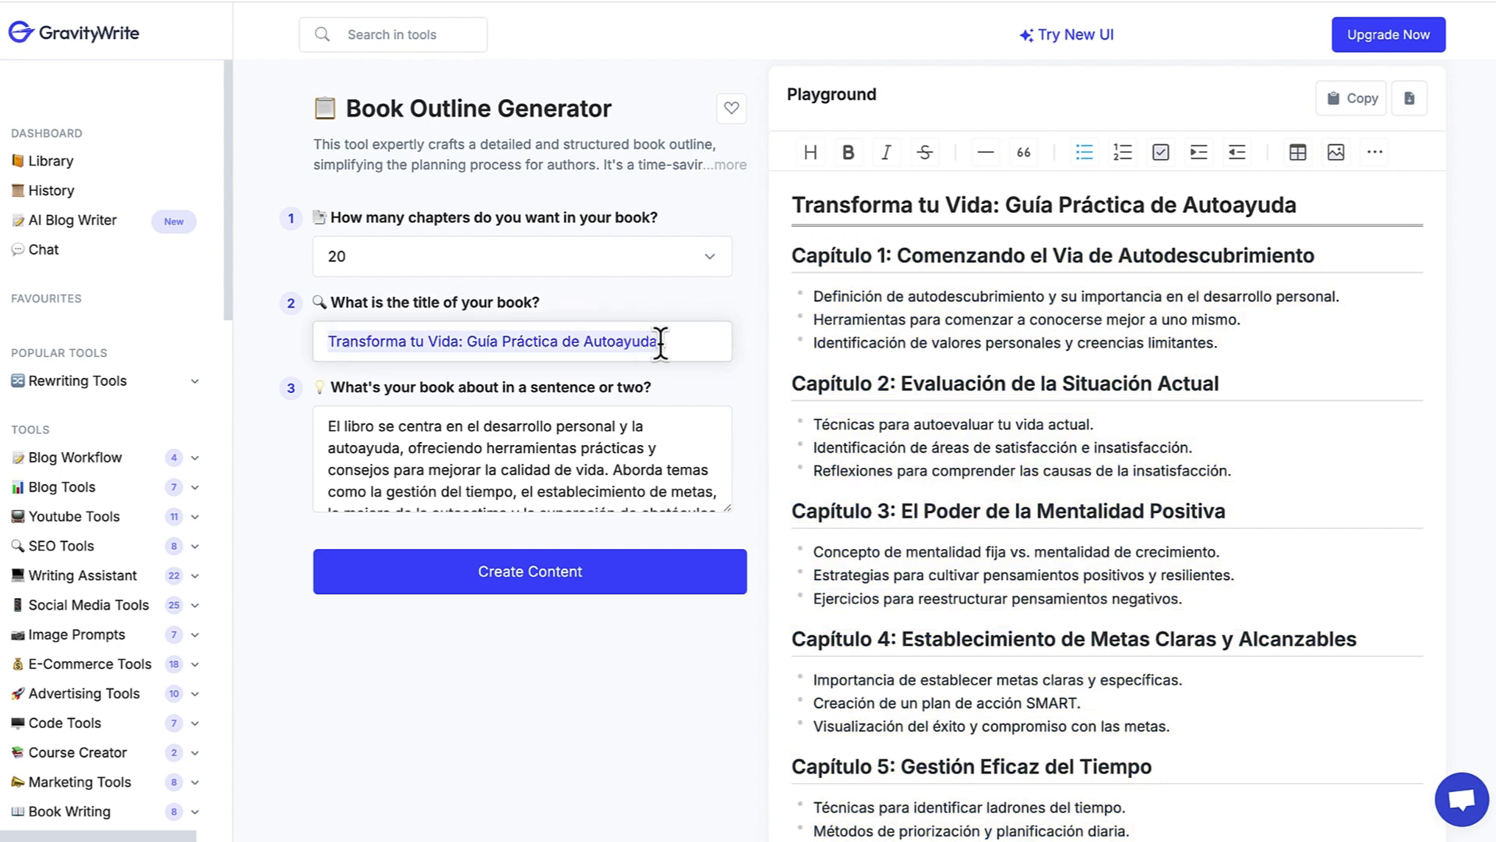
right_click(568, 335)
click(610, 478)
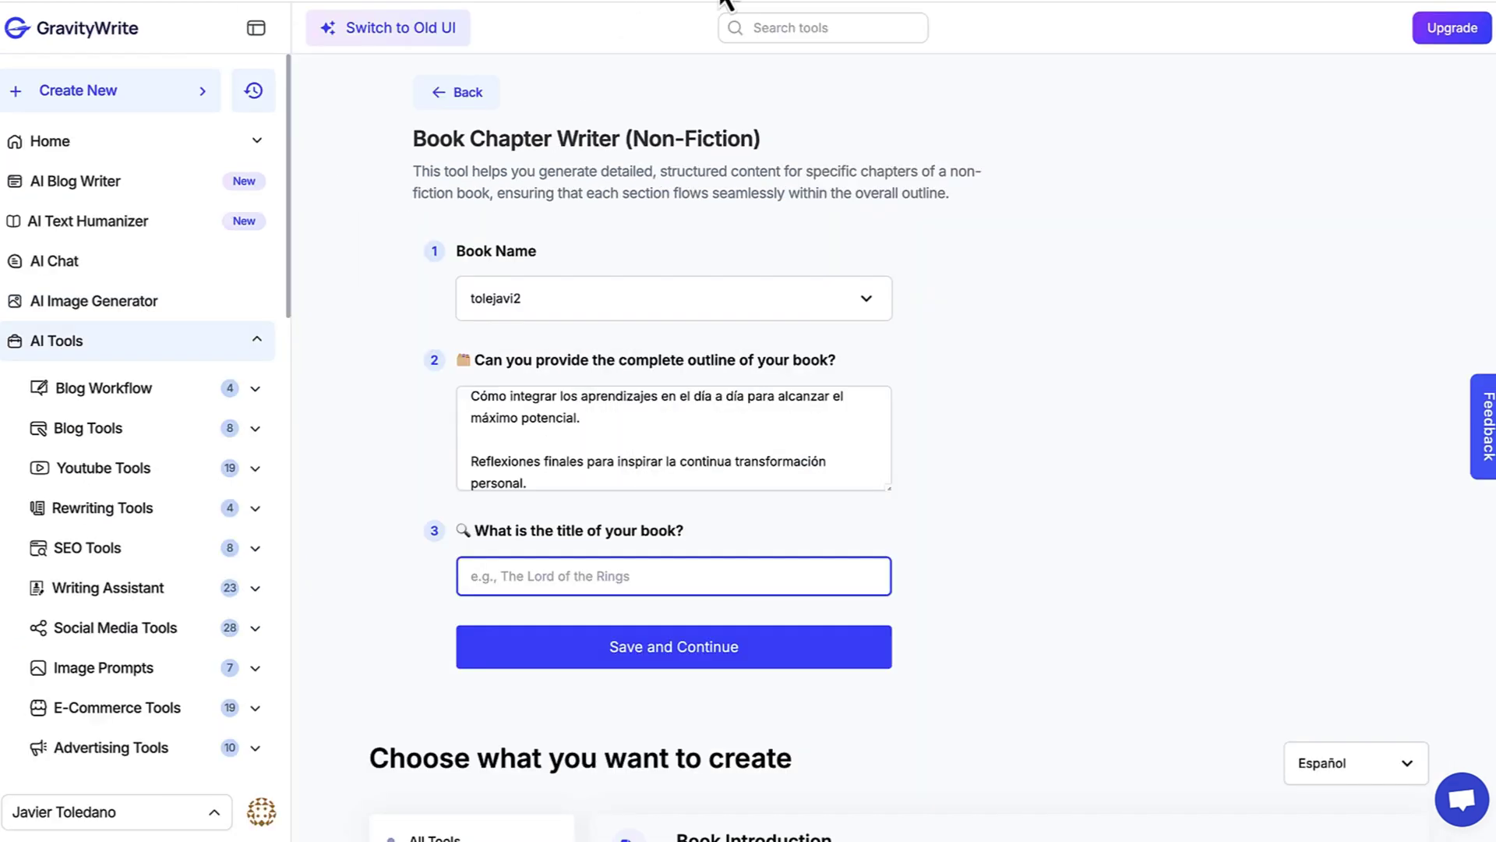
key(ctrl+v)
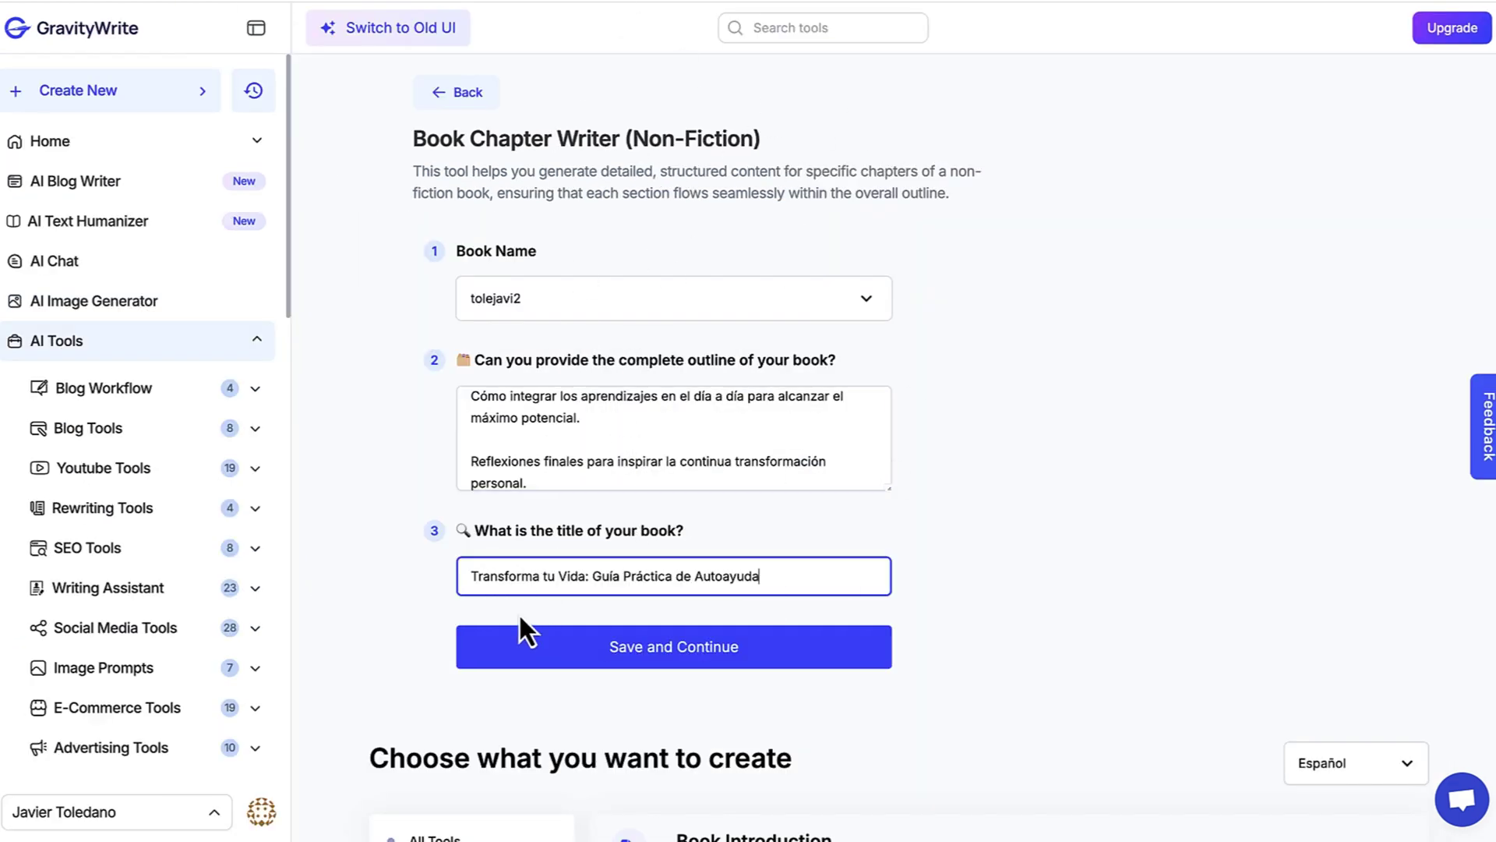
click(666, 649)
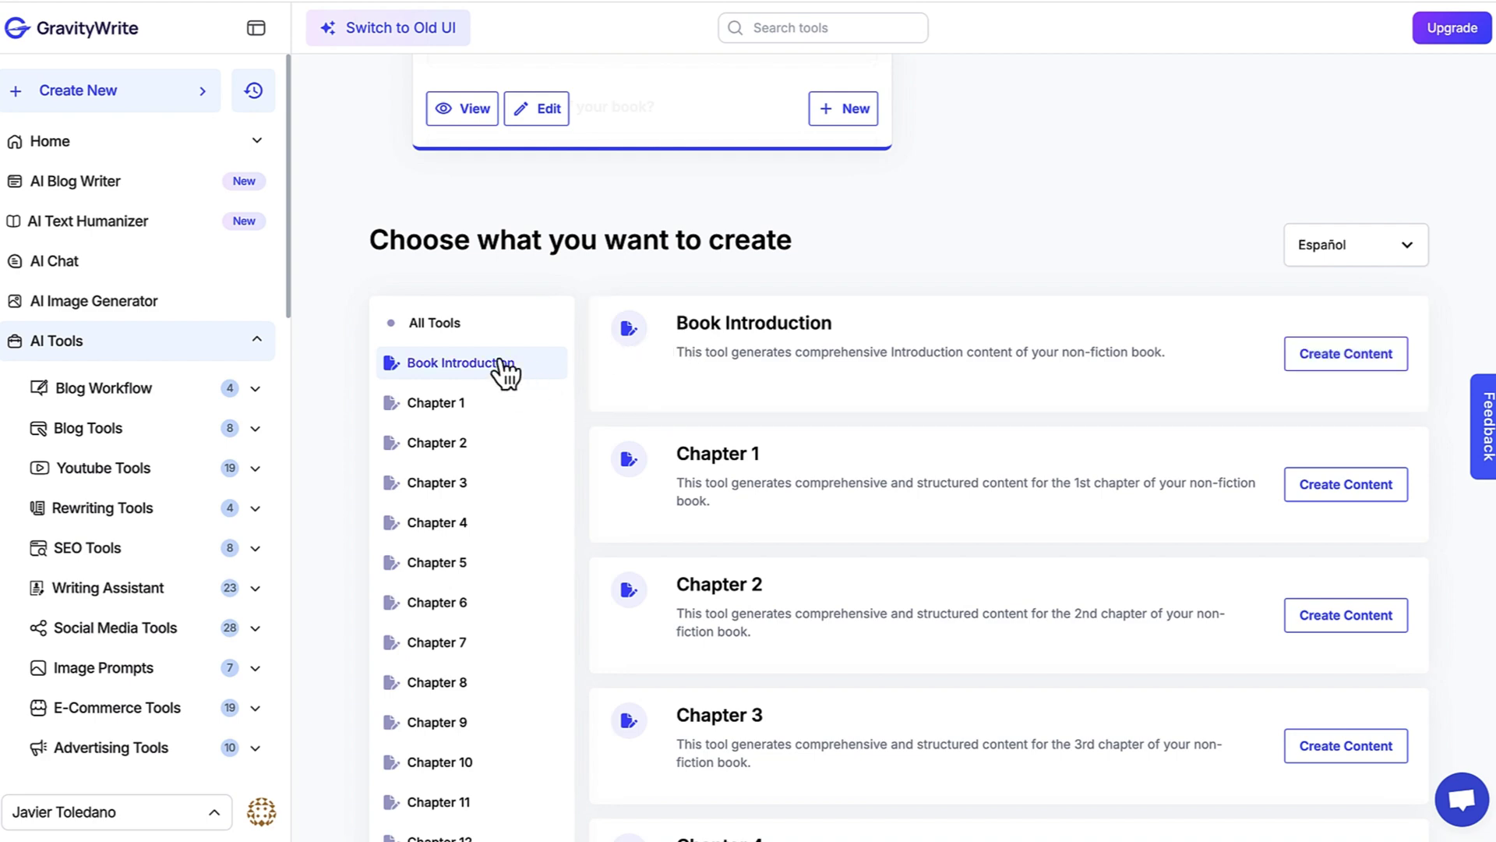
Step: Look over the available chapter tools and set the content language to Español
scroll(766, 470, down, 3)
scroll(766, 470, down, 3)
scroll(647, 812, down, 20)
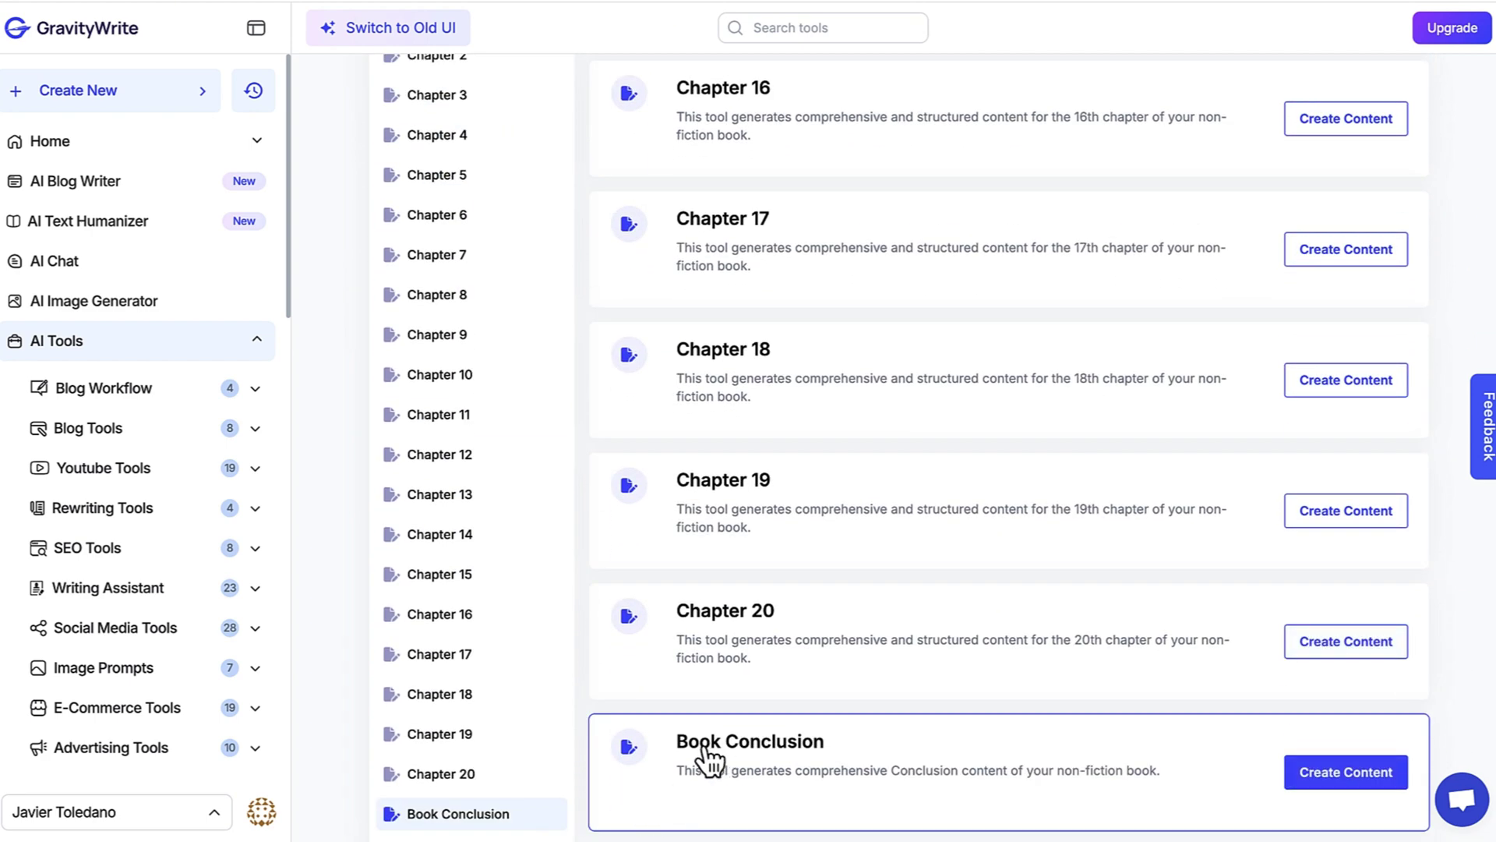
scroll(811, 757, up, 15)
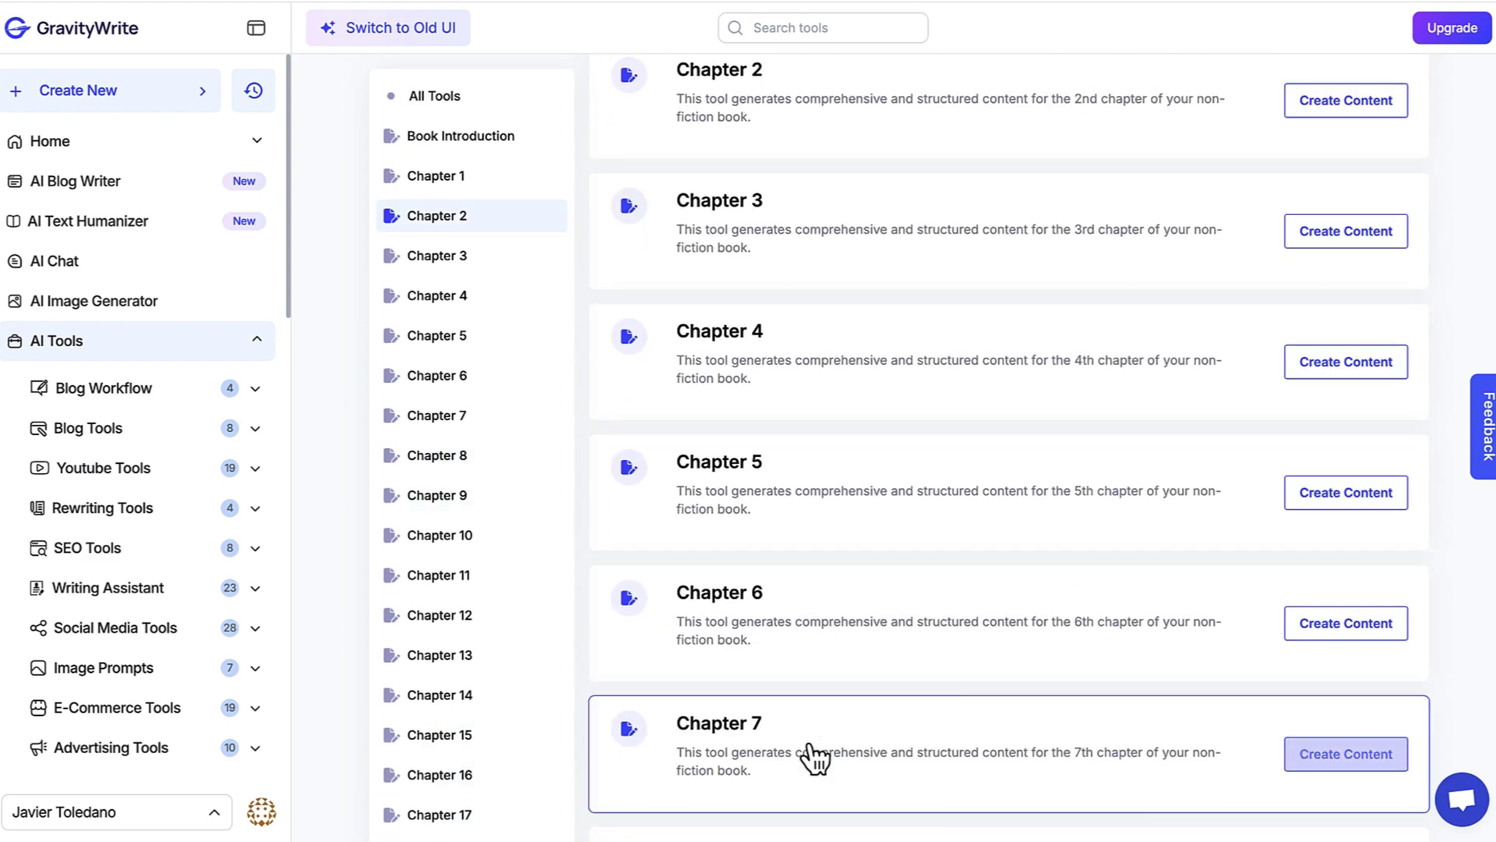
scroll(815, 758, up, 13)
scroll(814, 758, down, 3)
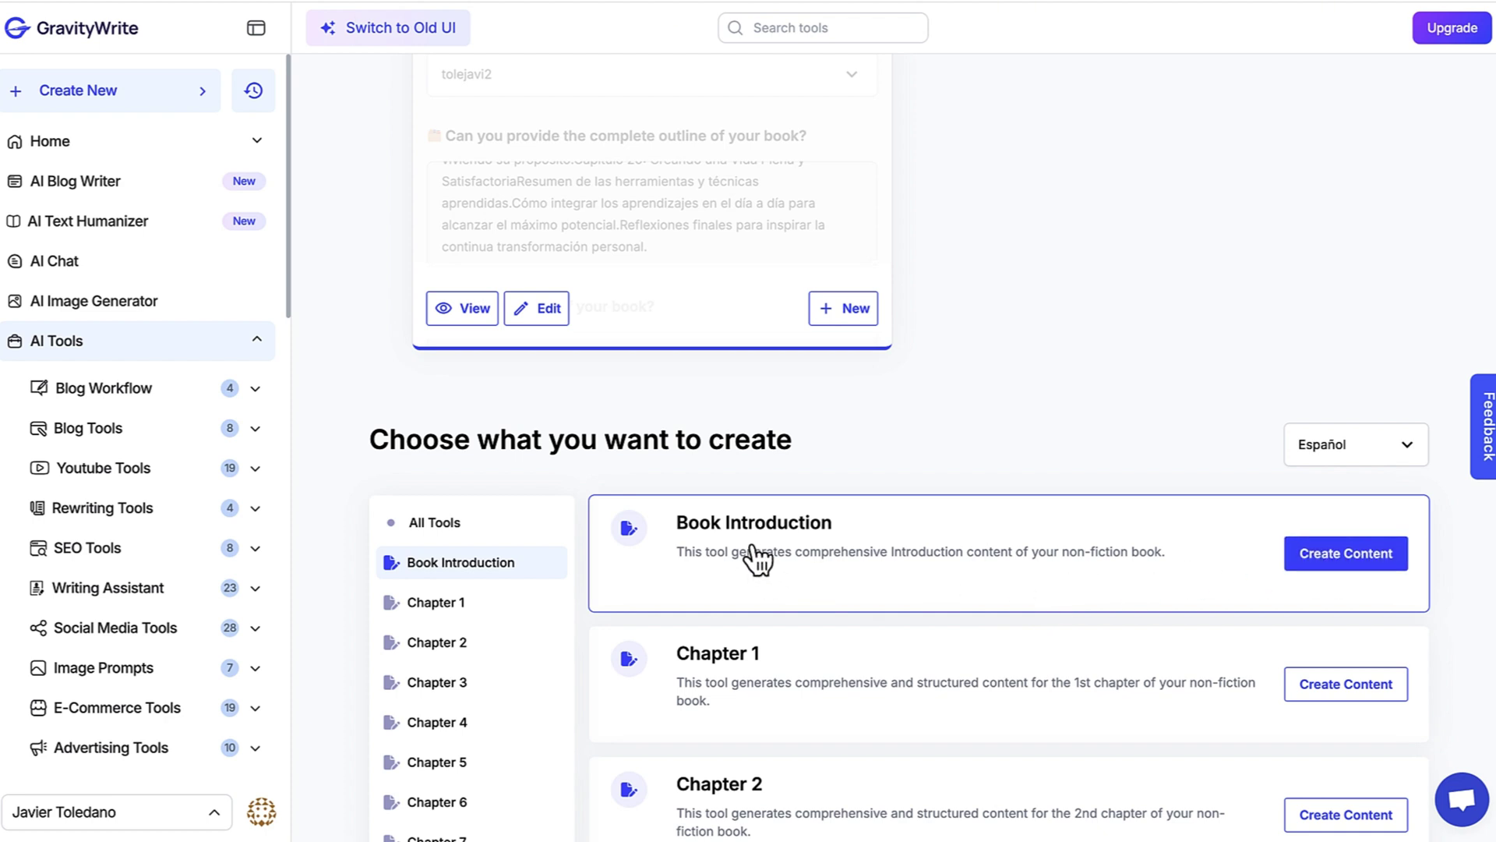
click(1391, 456)
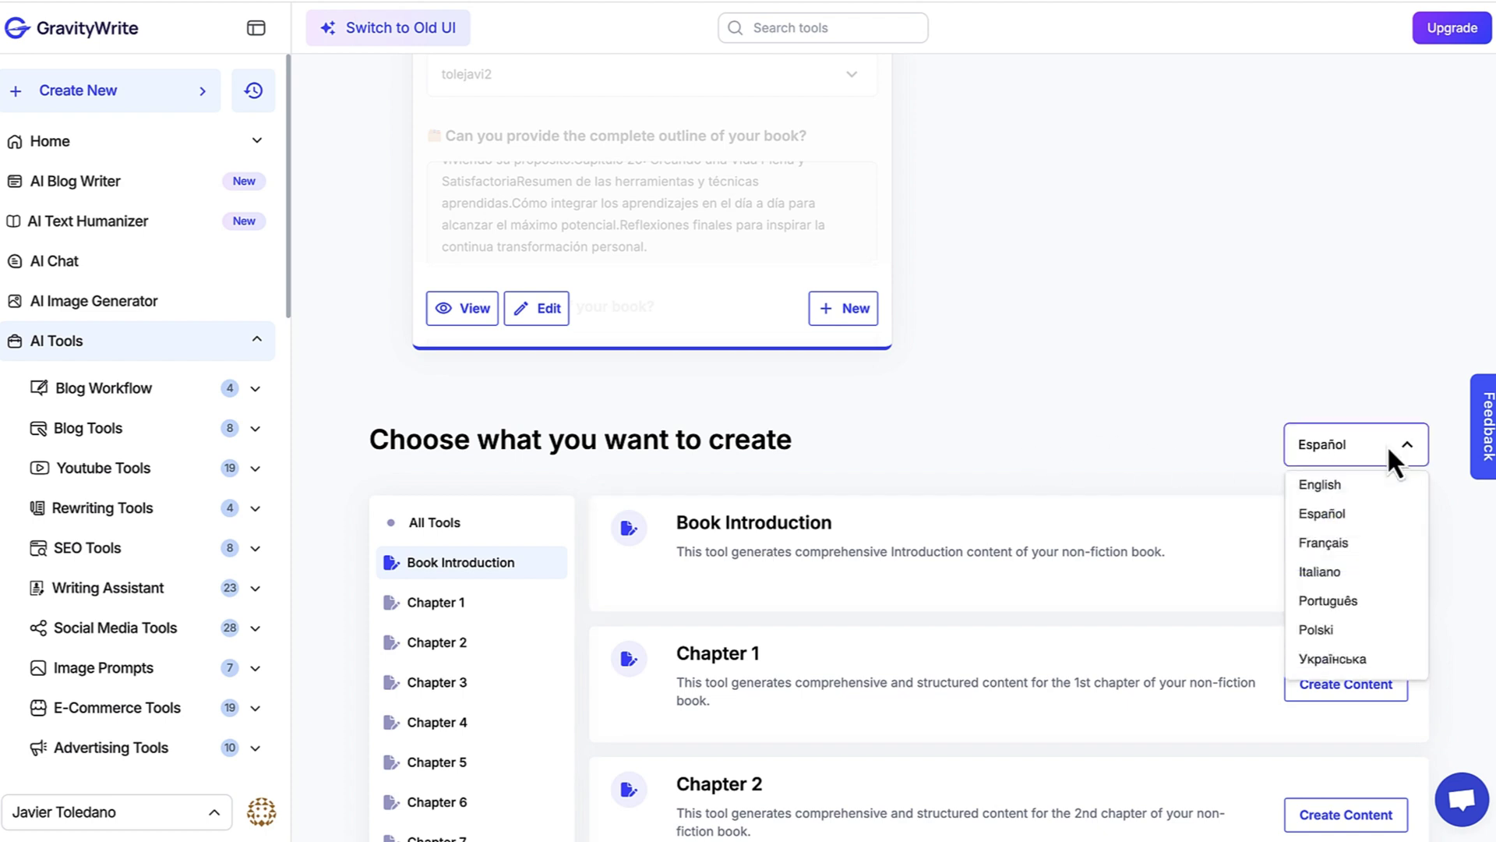
click(1328, 517)
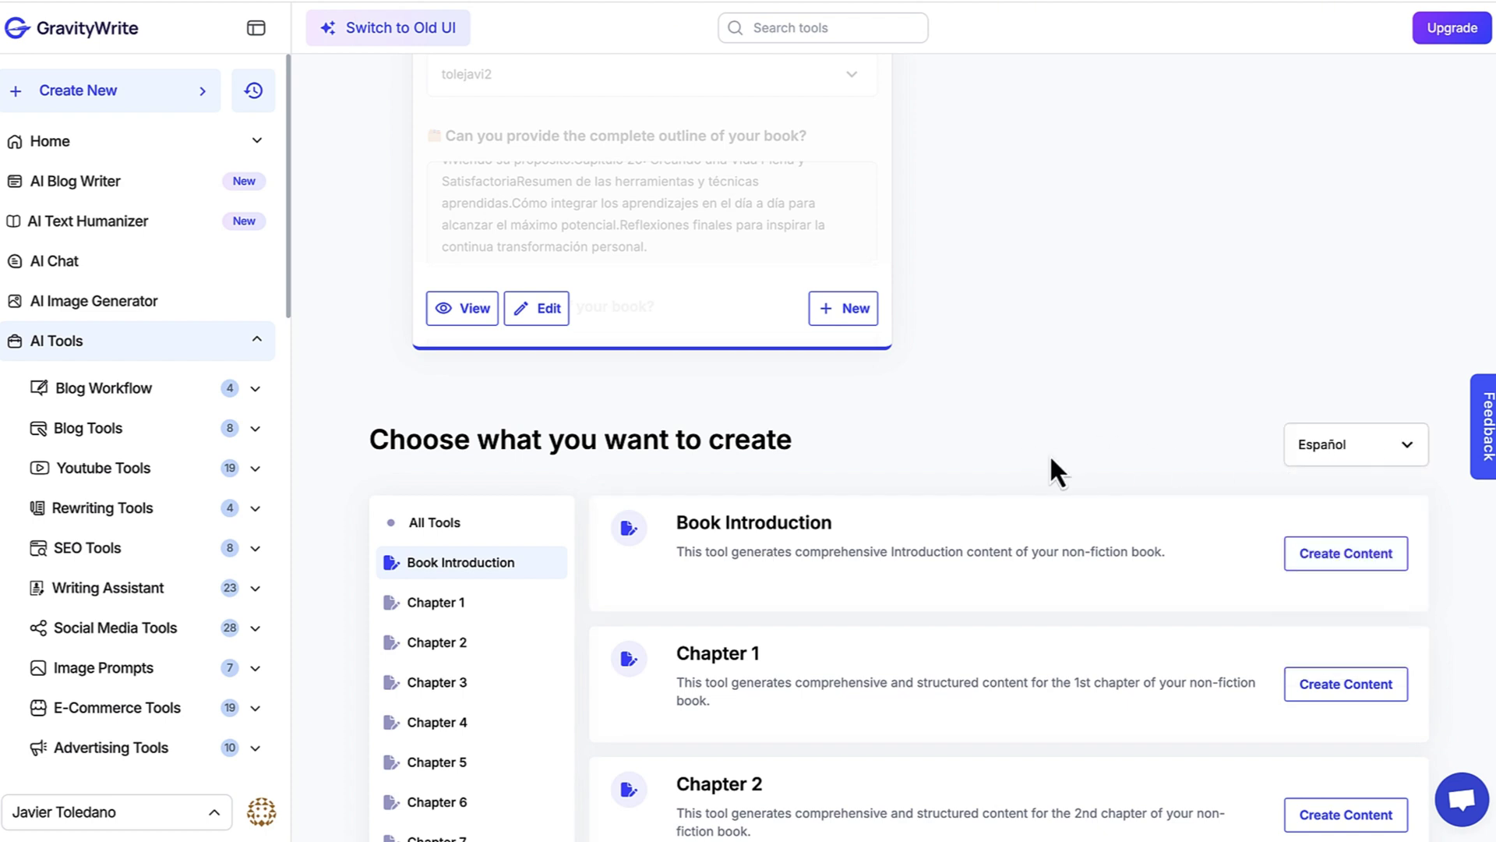
Step: Generate the Book Introduction content and dismiss the subscription dialog
scroll(811, 606, down, 2)
scroll(814, 607, down, 5)
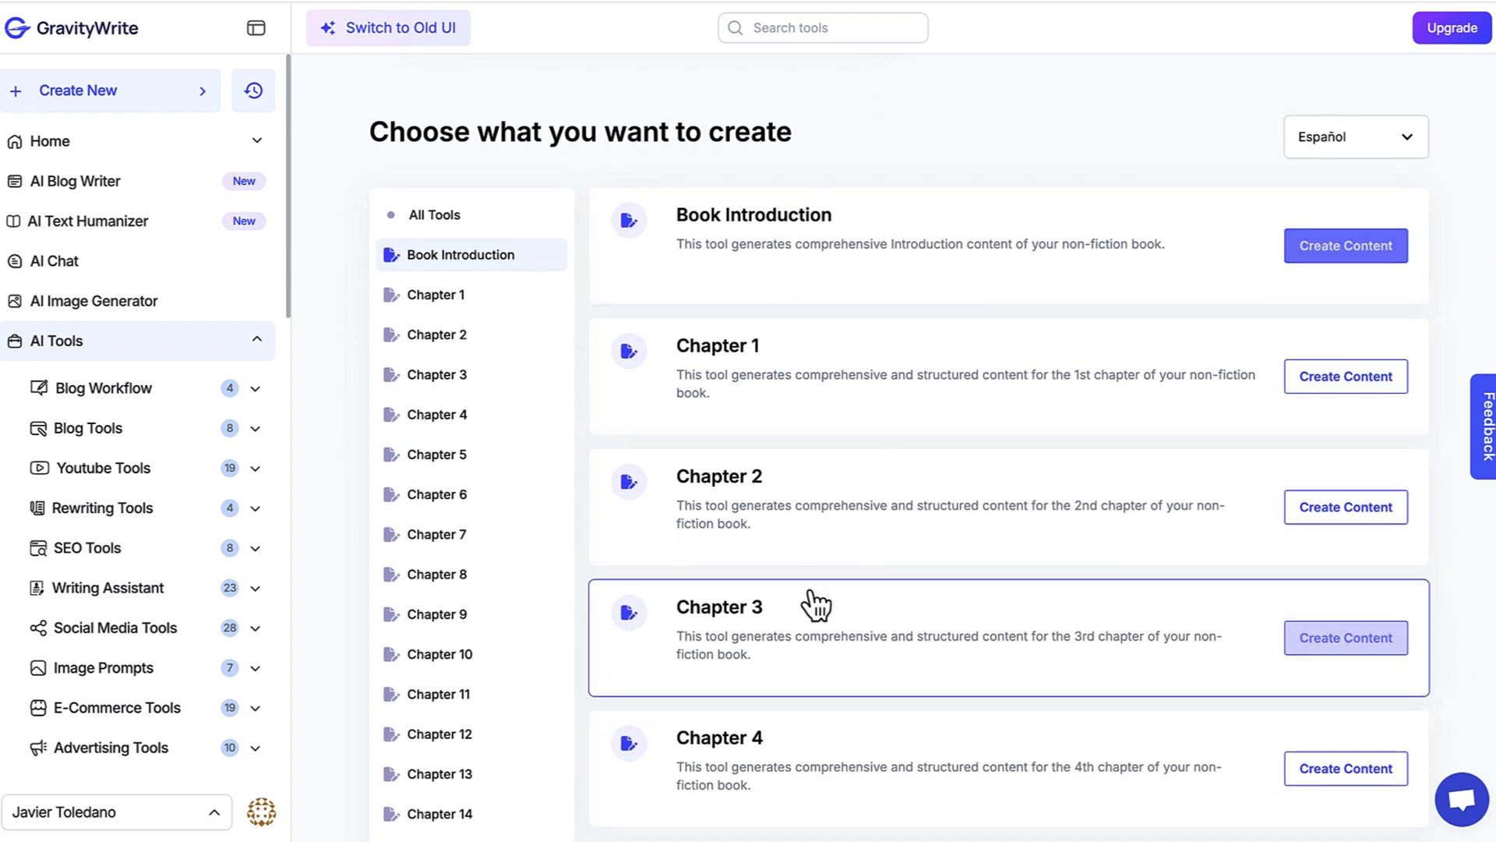
scroll(815, 606, up, 3)
scroll(814, 606, up, 4)
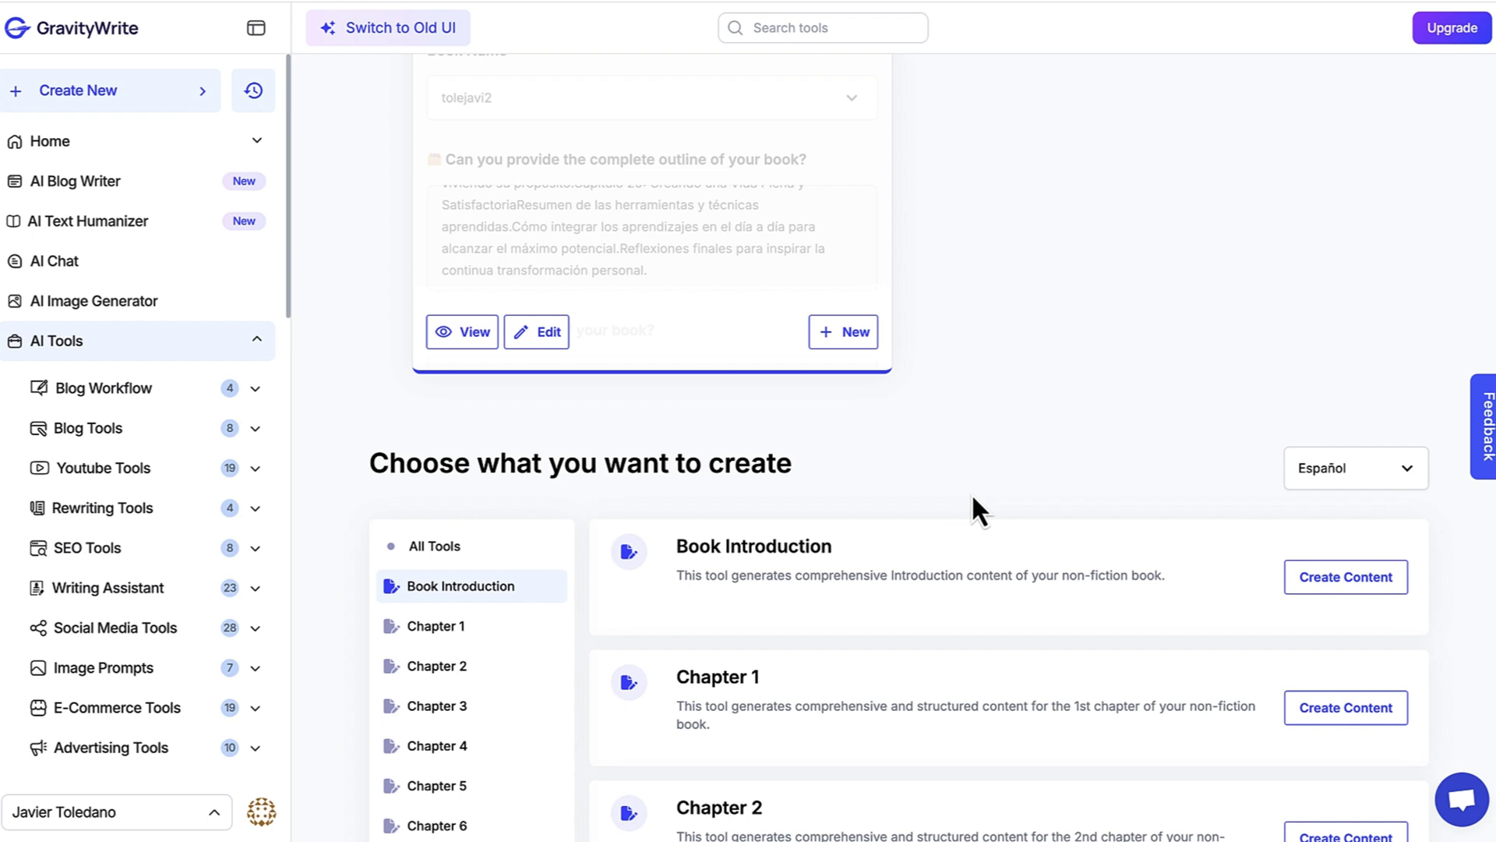
scroll(1061, 460, down, 4)
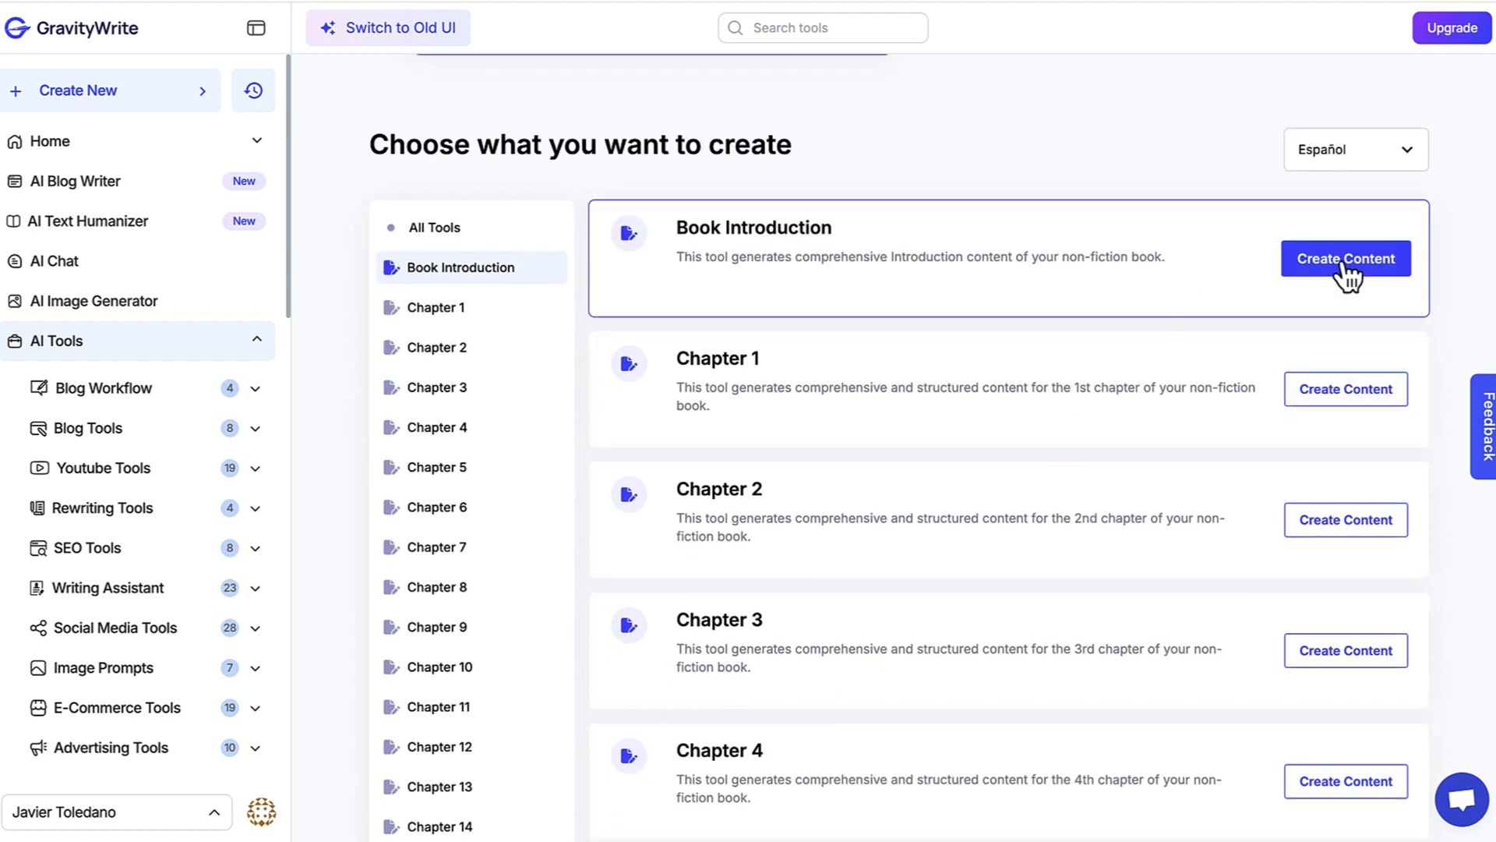
click(1346, 265)
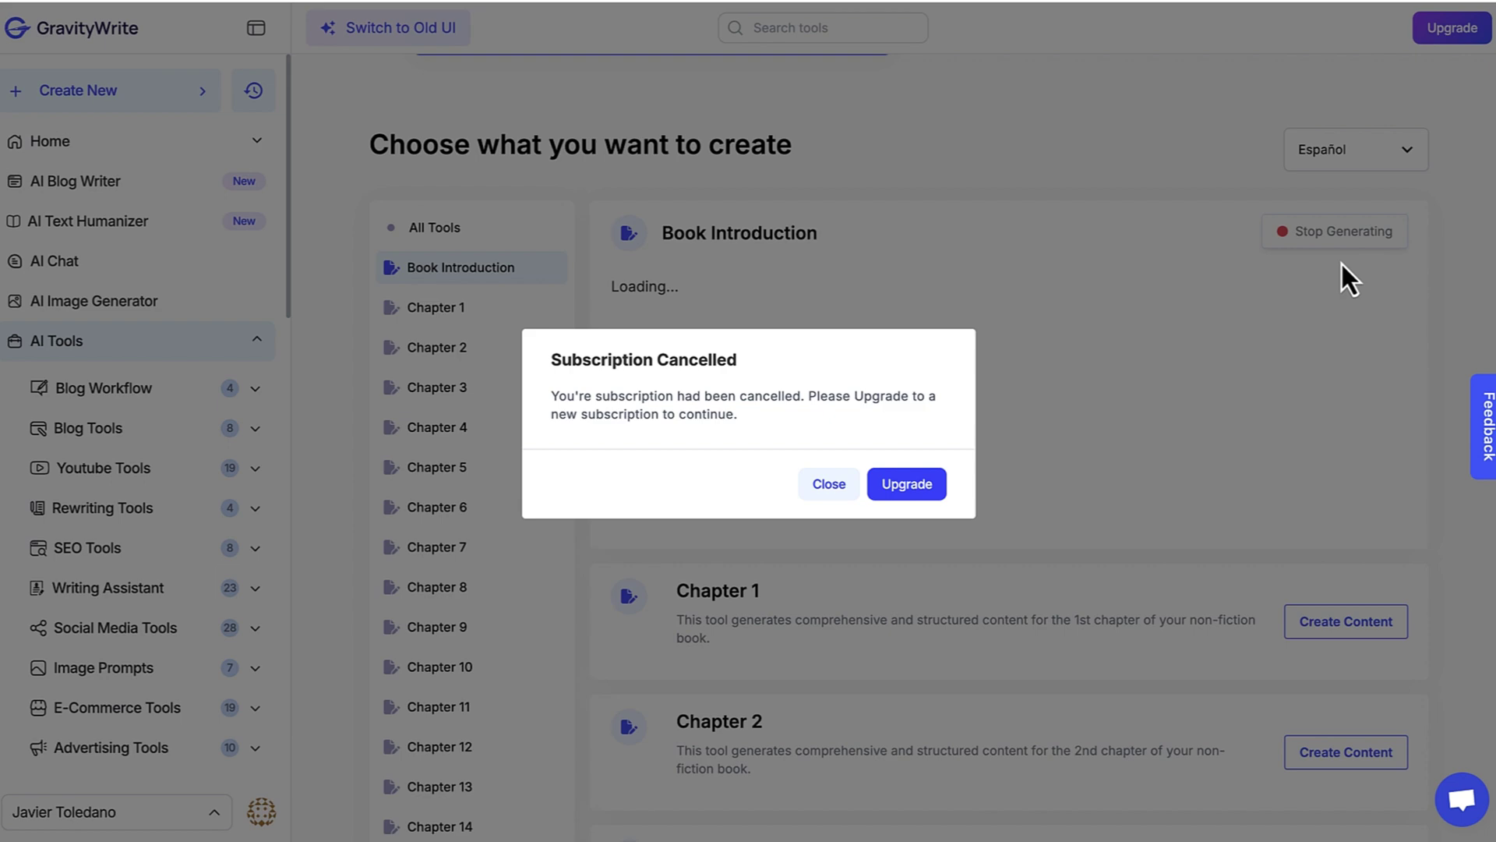
click(1107, 365)
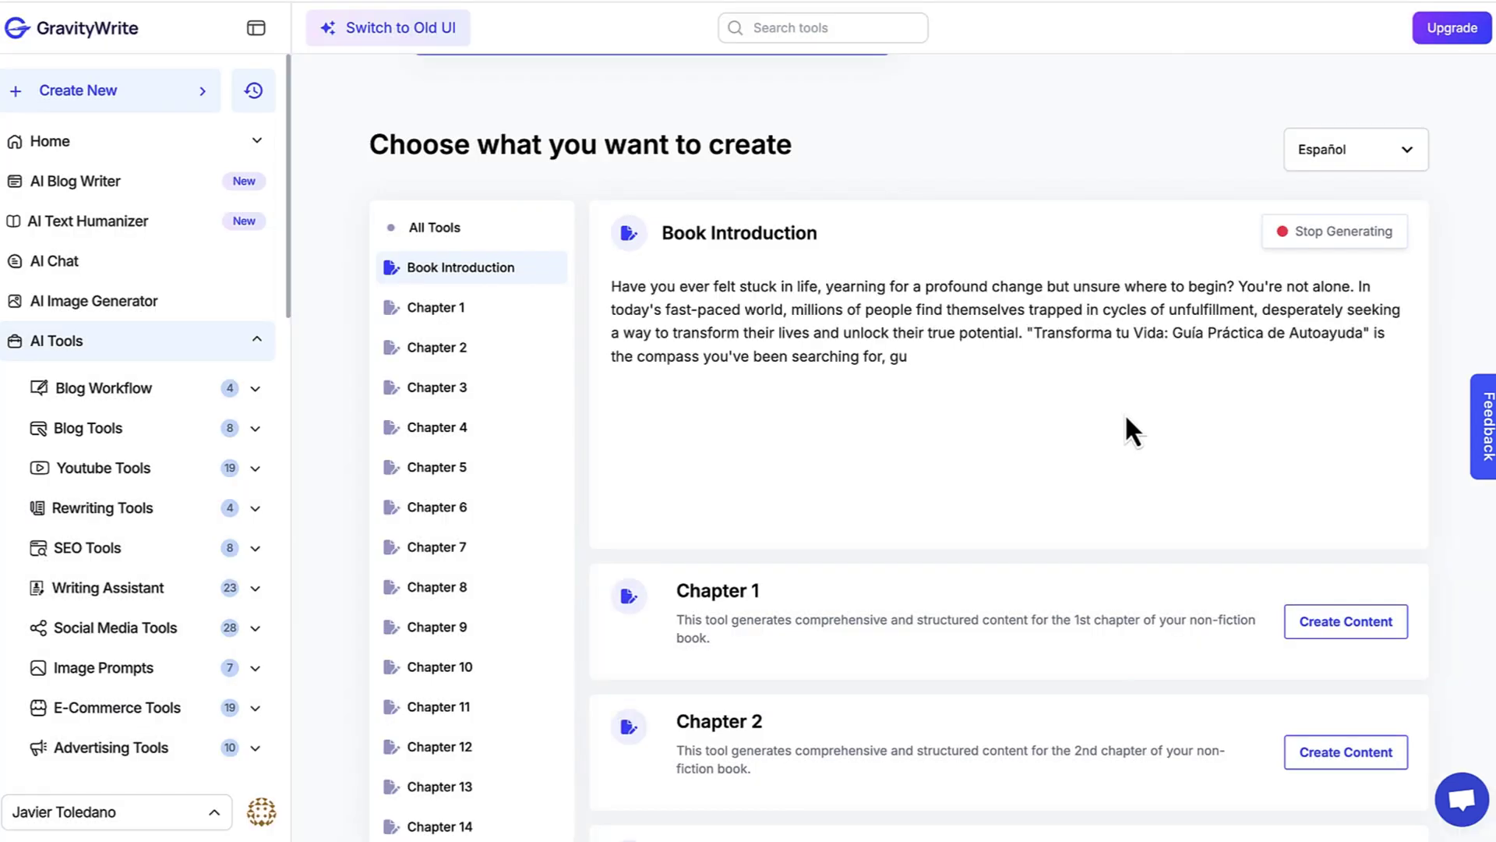
Step: Check the generated Book Introduction through to its end and generate the Chapter 1 content
scroll(1011, 323, down, 1)
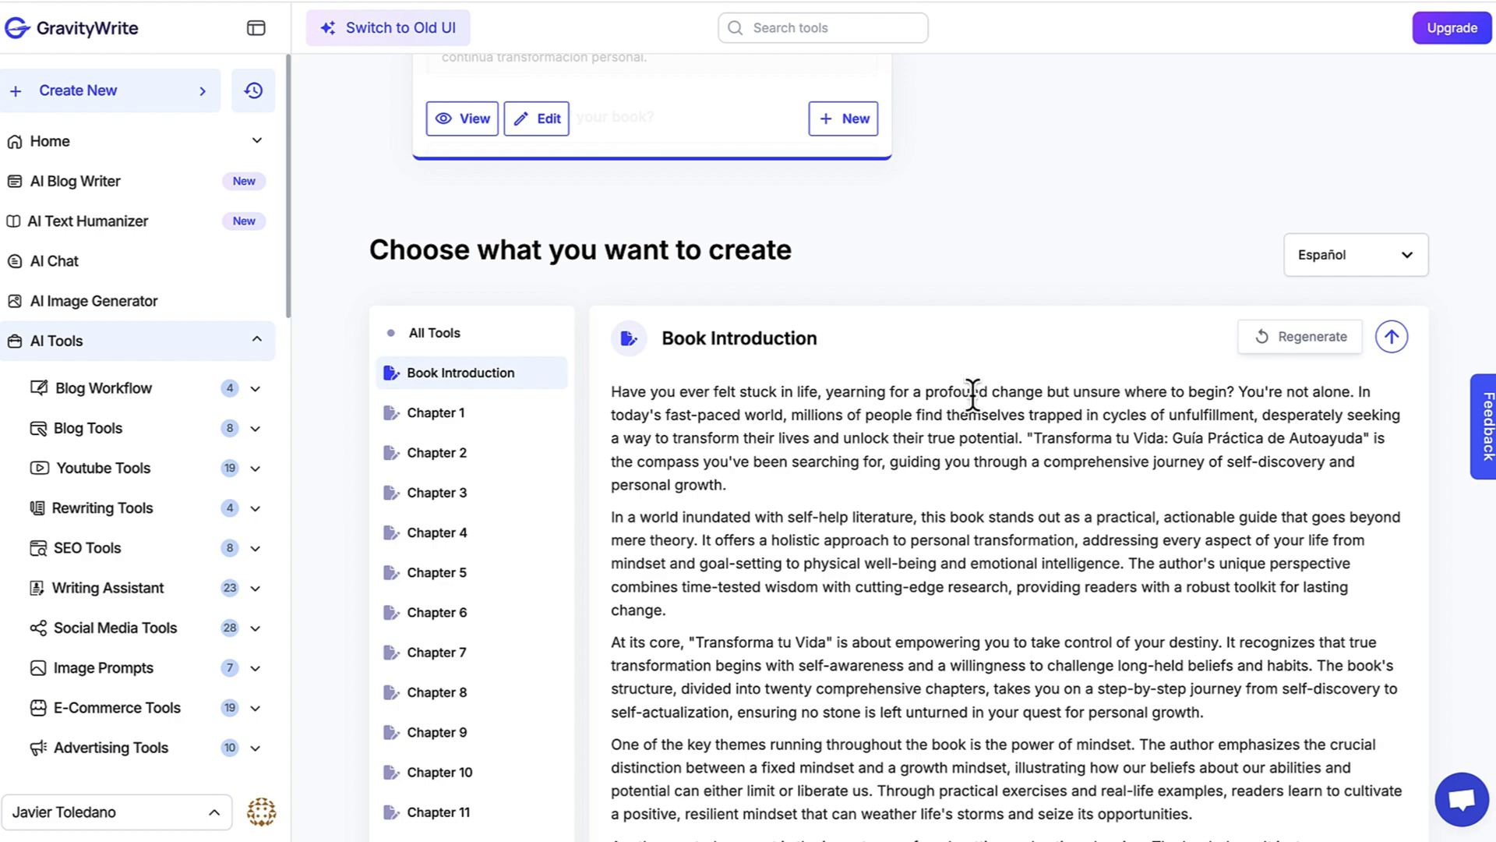
scroll(972, 396, down, 6)
scroll(974, 398, down, 15)
scroll(974, 397, down, 10)
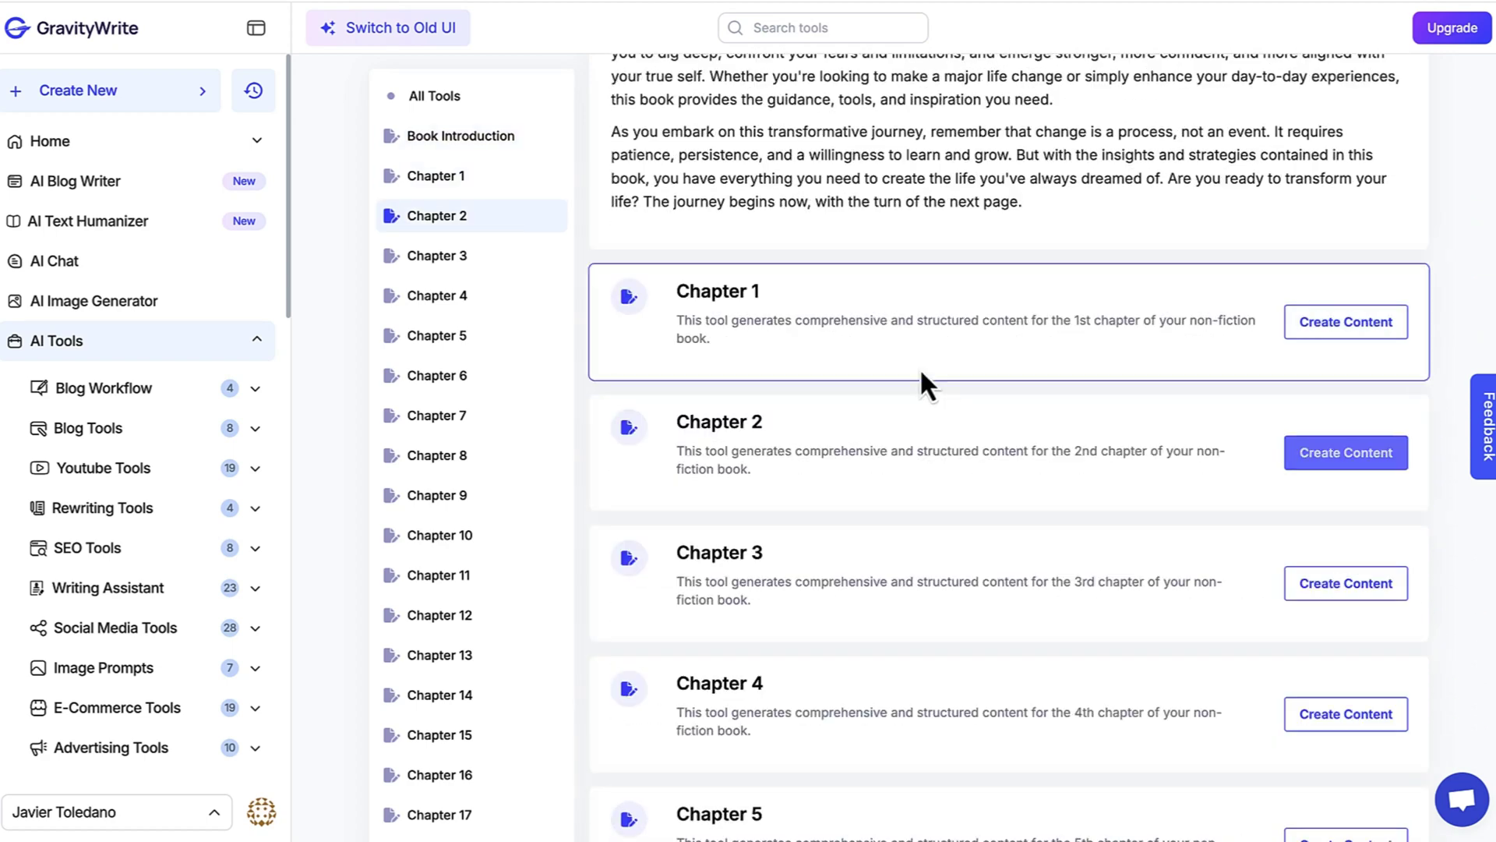
click(1322, 334)
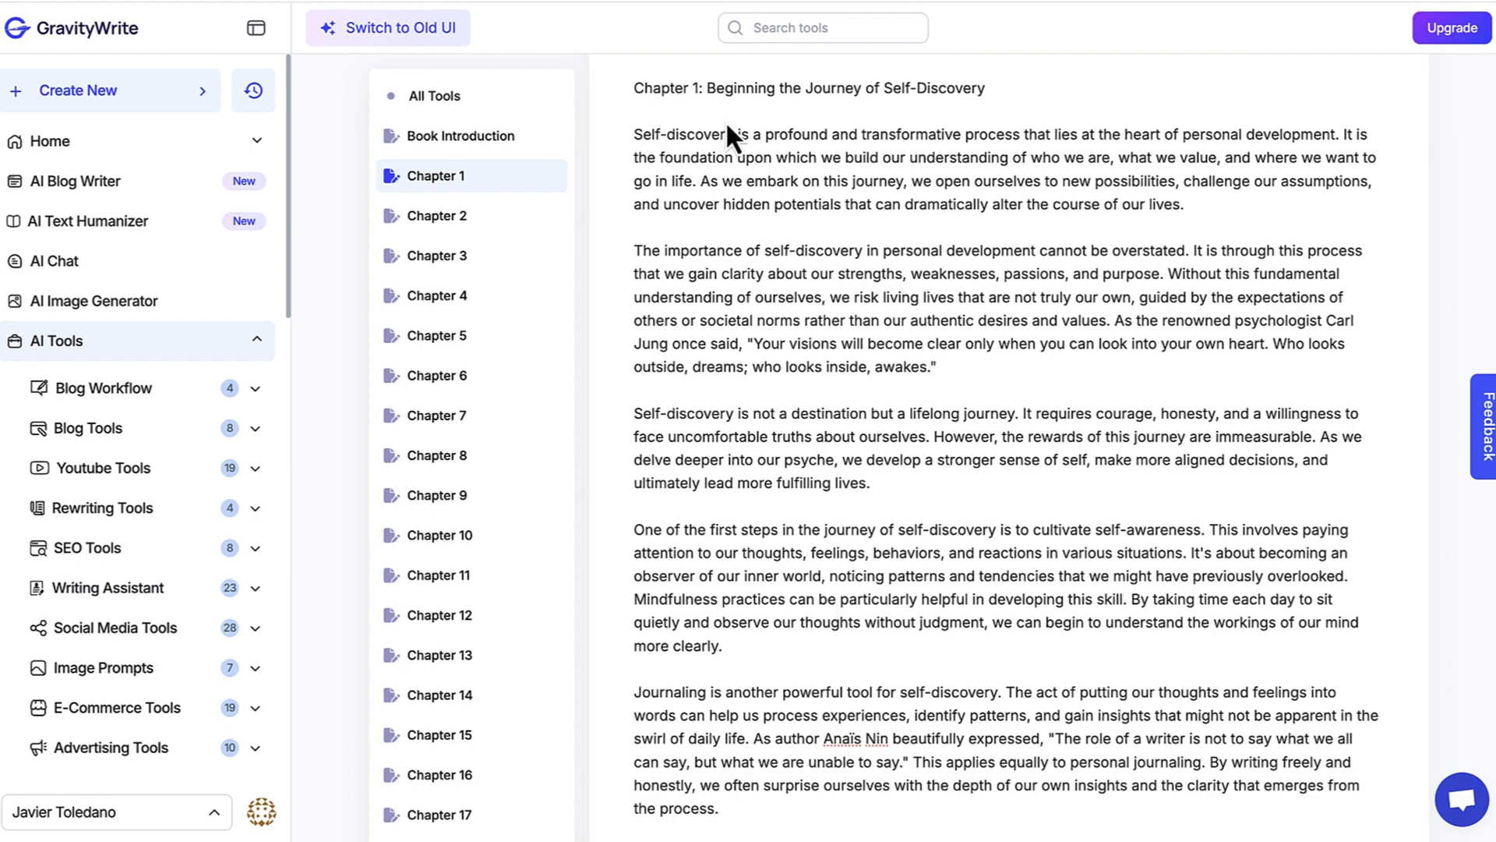
Step: Review the generated text of the Book Introduction and Chapters 1 to 4, including the language each is written in
scroll(728, 129, down, 6)
scroll(728, 129, down, 15)
scroll(731, 134, down, 10)
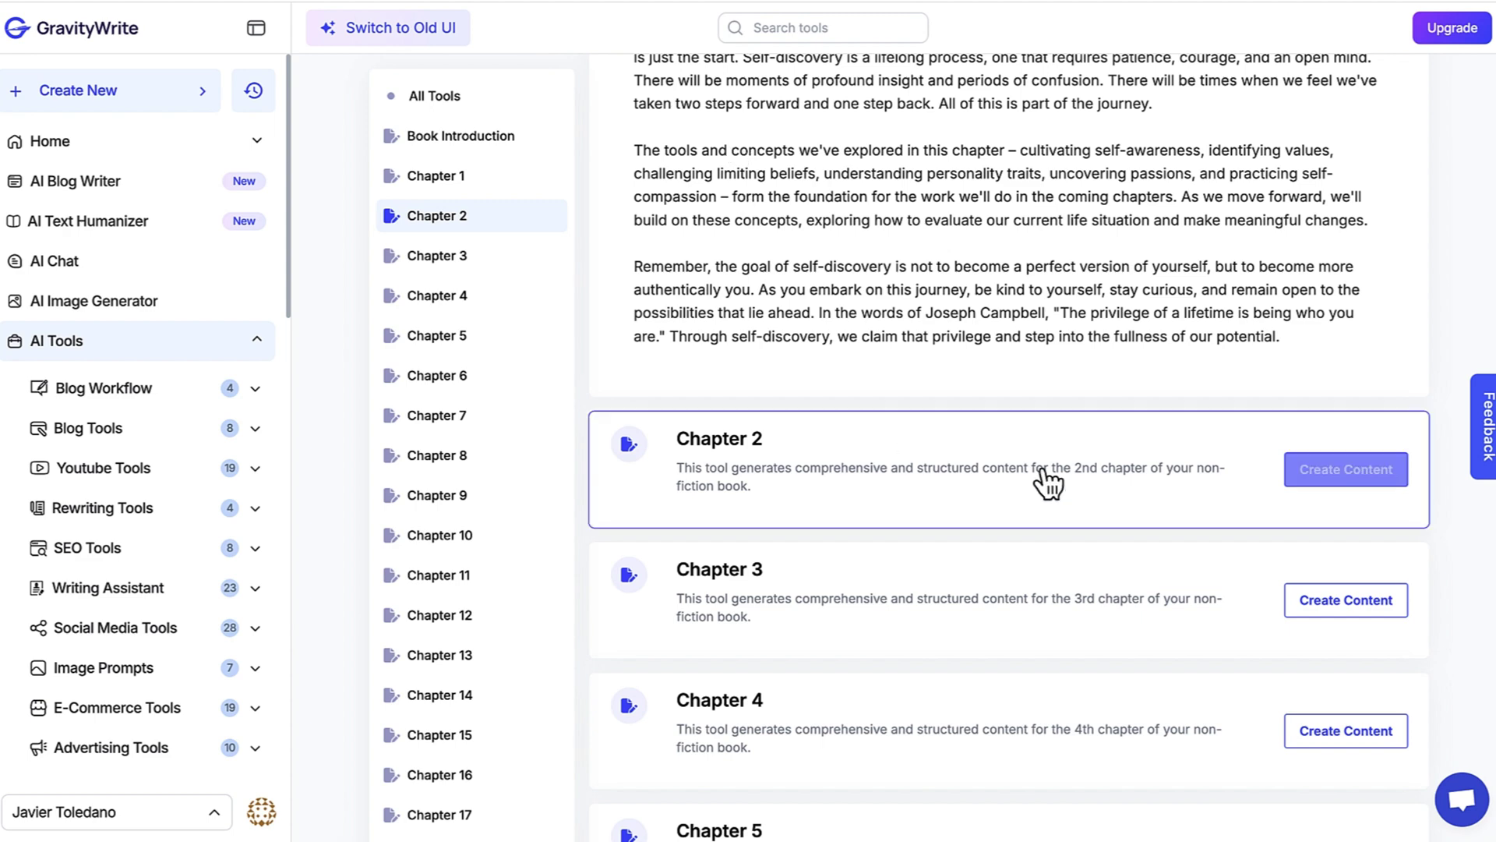
scroll(846, 517, down, 7)
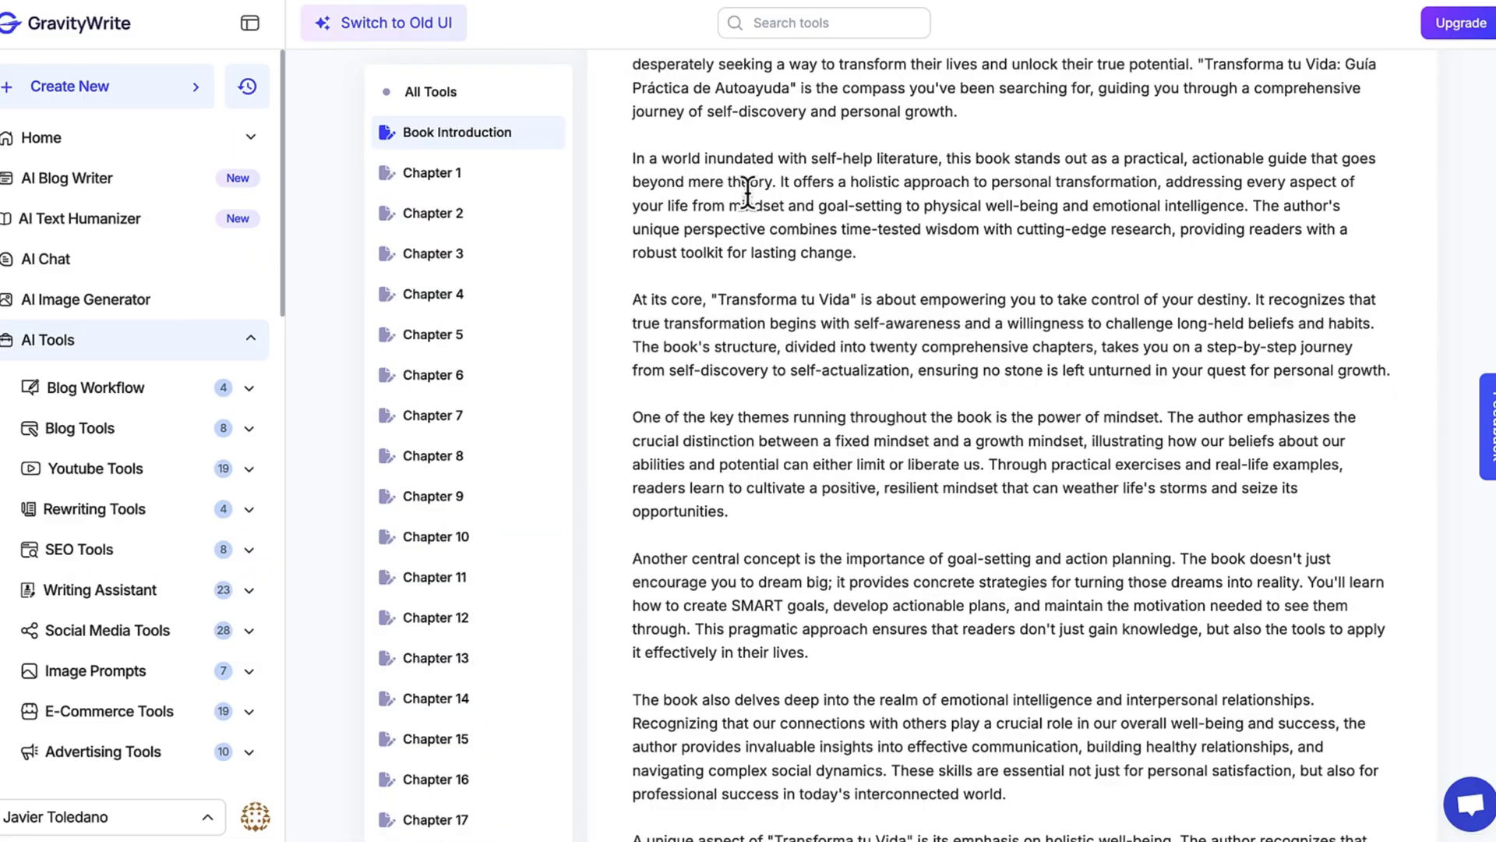
scroll(747, 193, down, 10)
scroll(747, 192, down, 20)
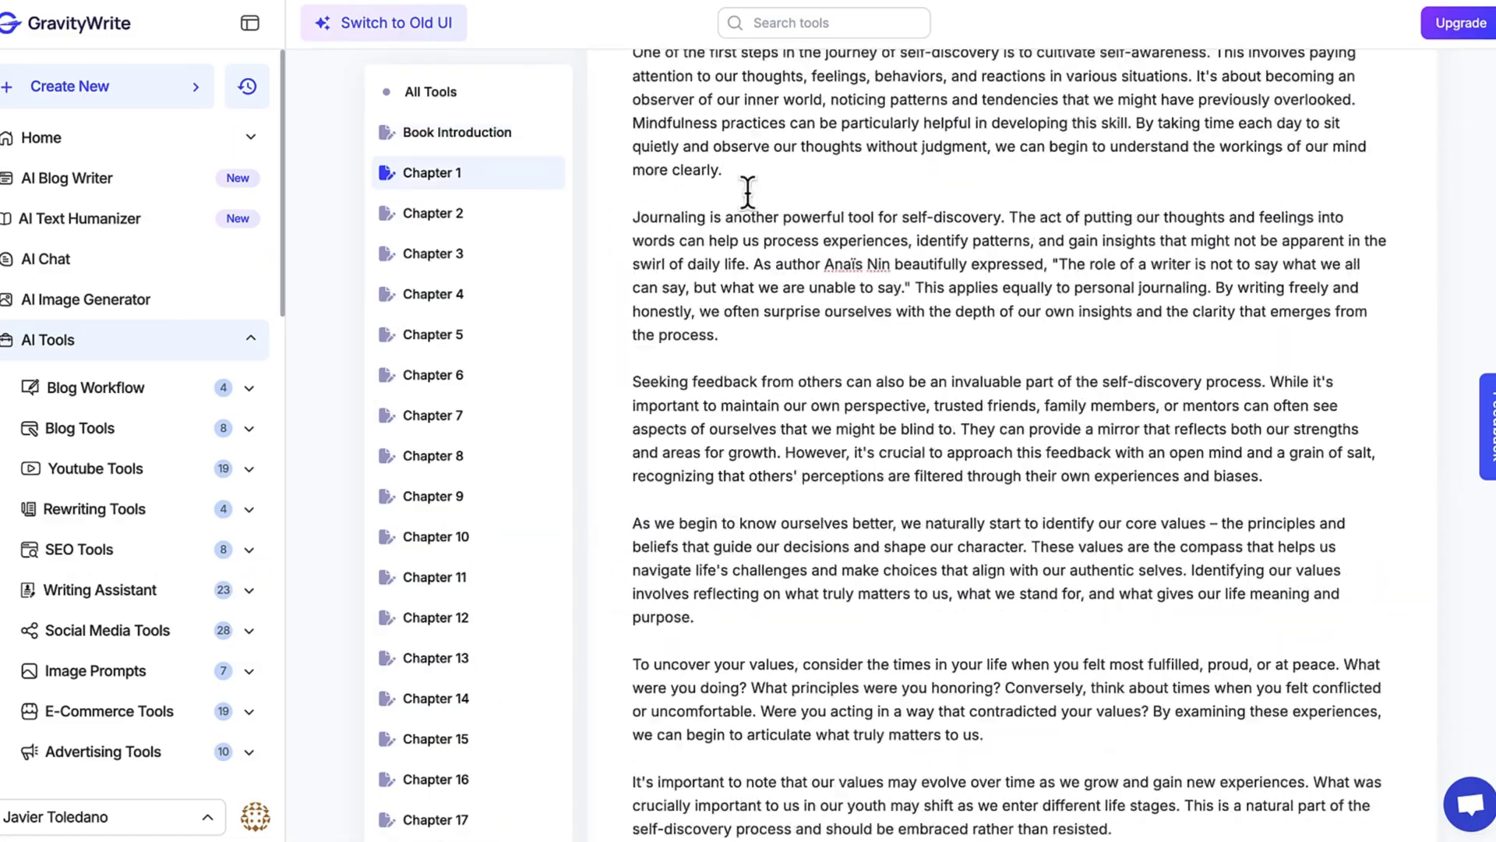
scroll(748, 192, down, 20)
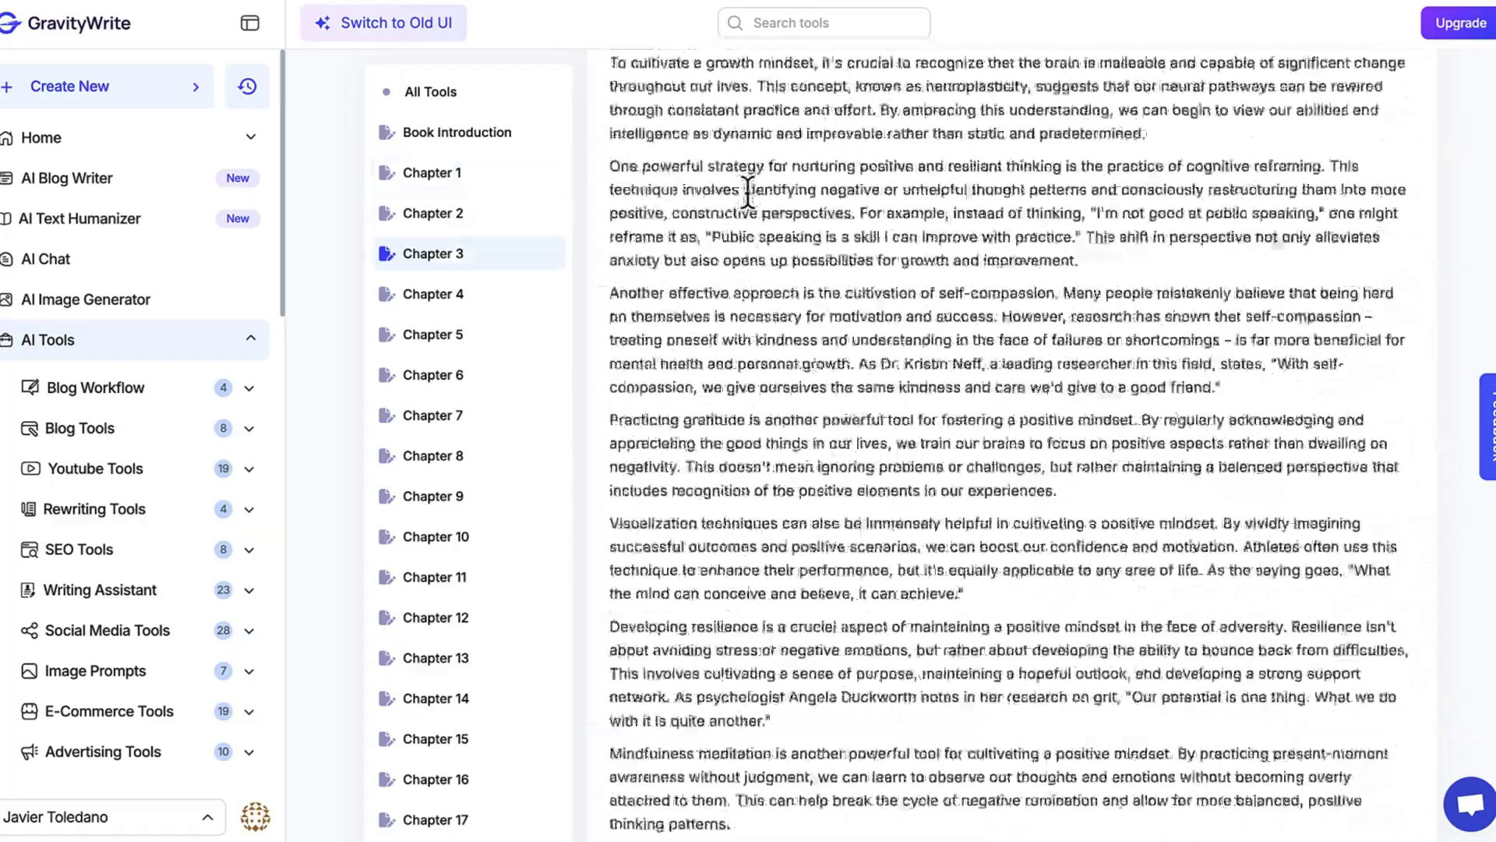
scroll(748, 194, down, 5)
scroll(748, 194, up, 20)
scroll(748, 194, up, 1)
scroll(748, 194, down, 2)
scroll(748, 194, up, 10)
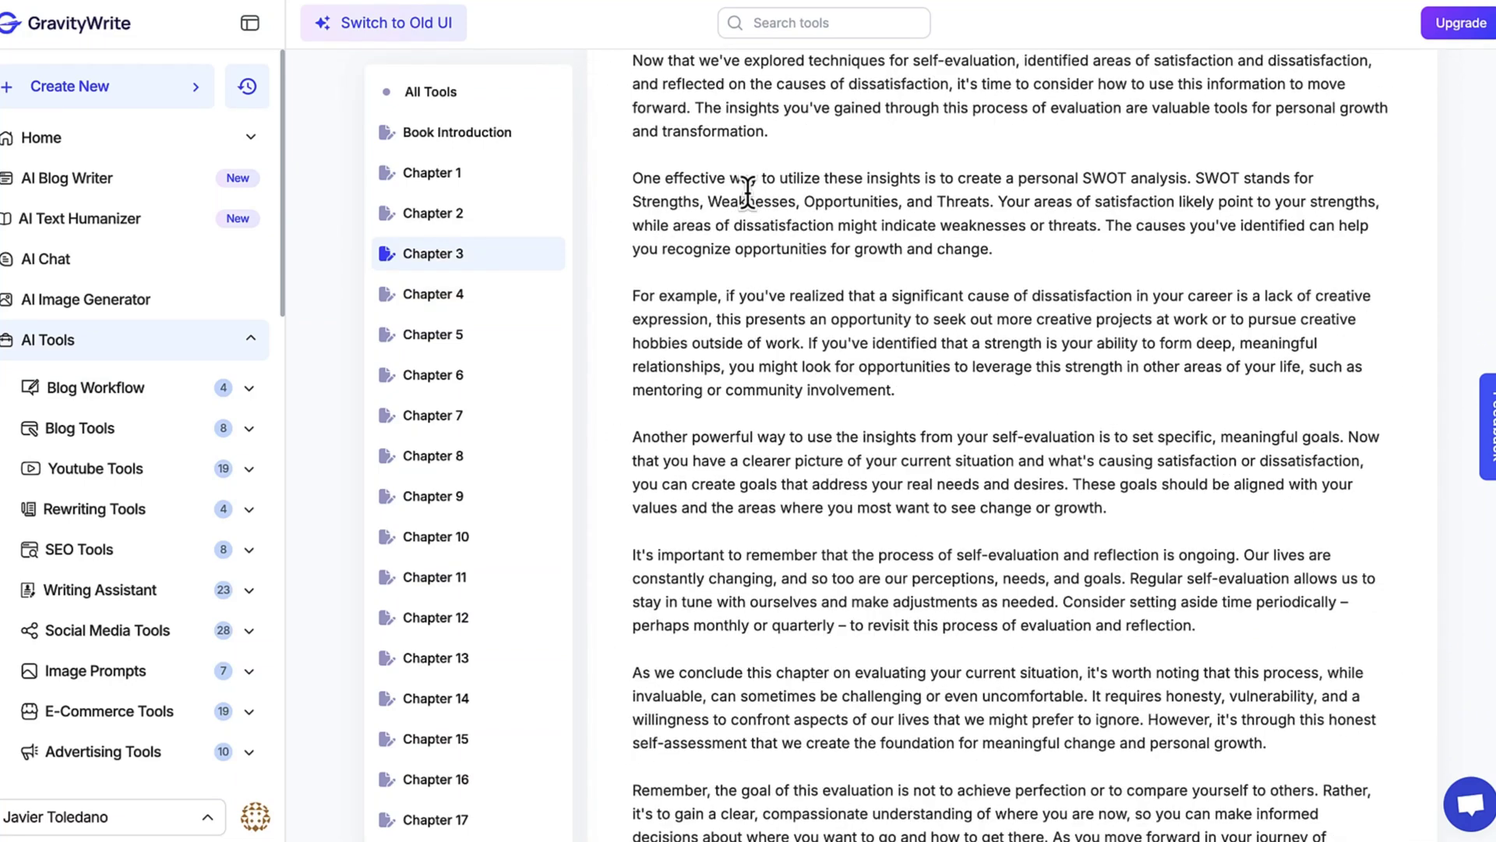
scroll(747, 189, down, 20)
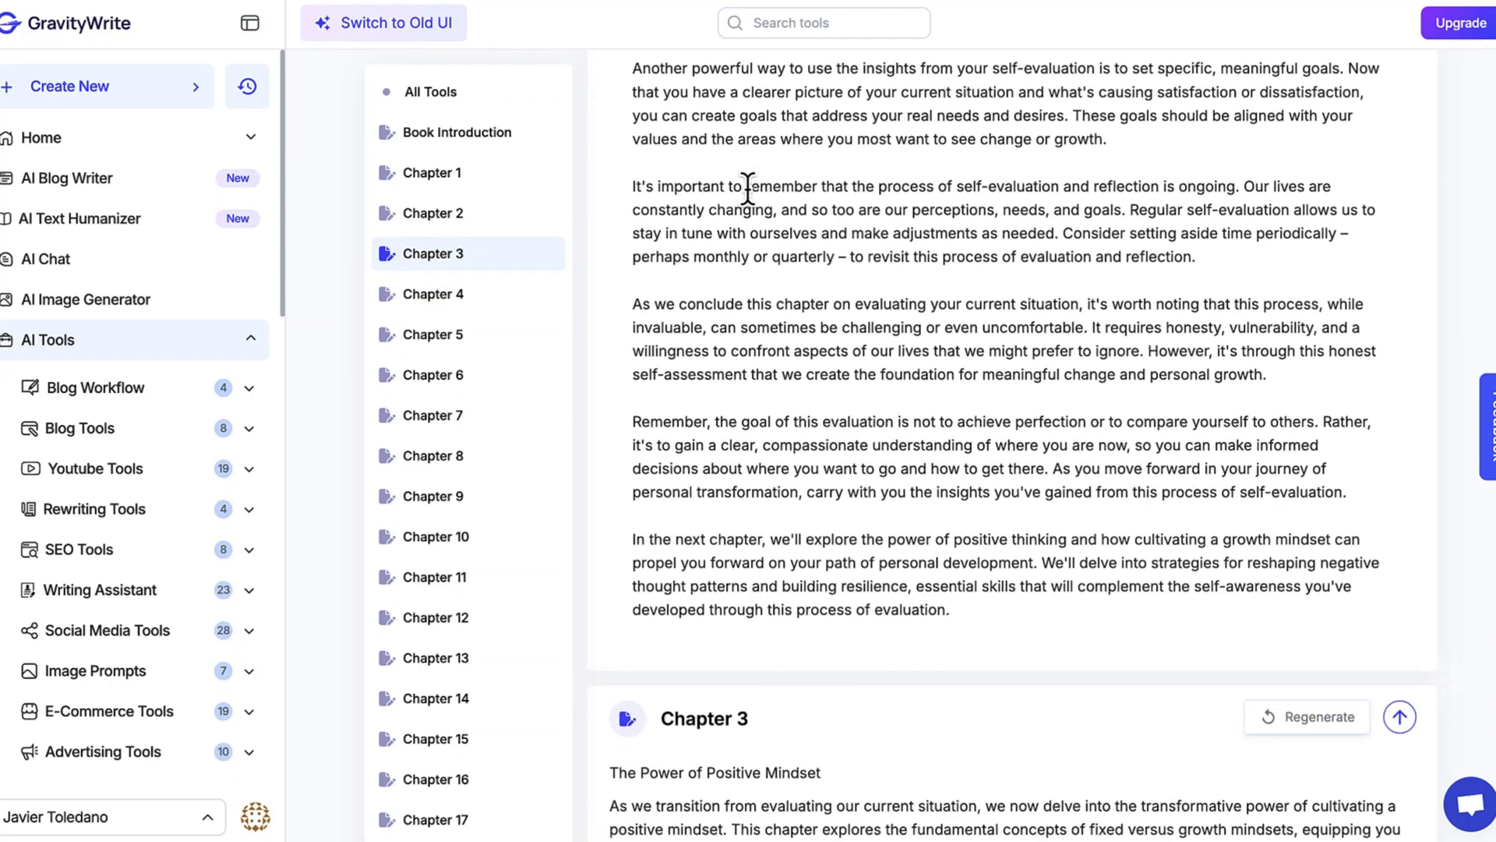
scroll(748, 190, up, 1)
scroll(748, 190, down, 5)
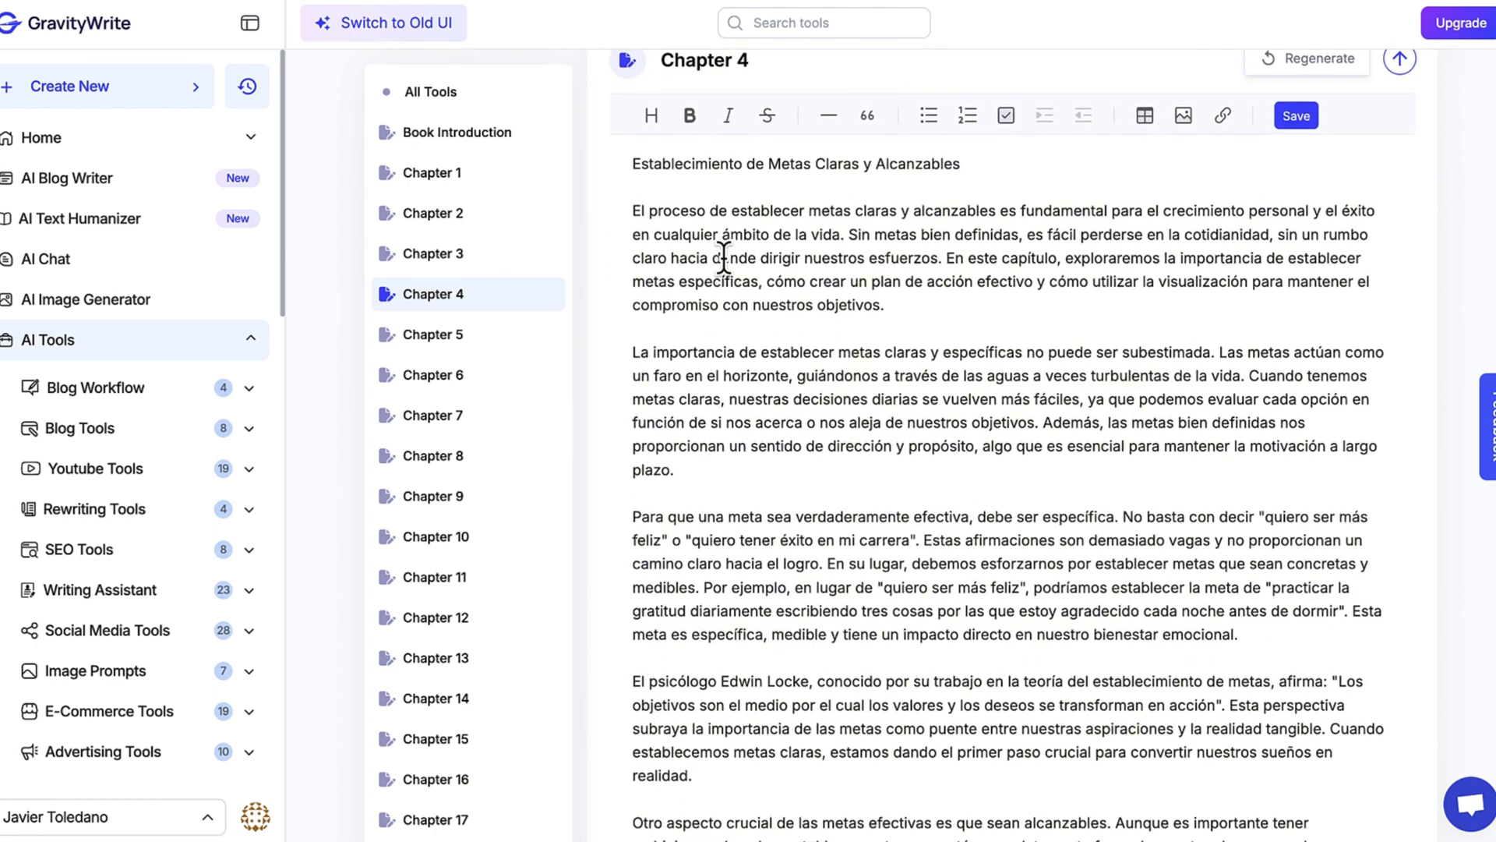
drag(632, 162, 861, 555)
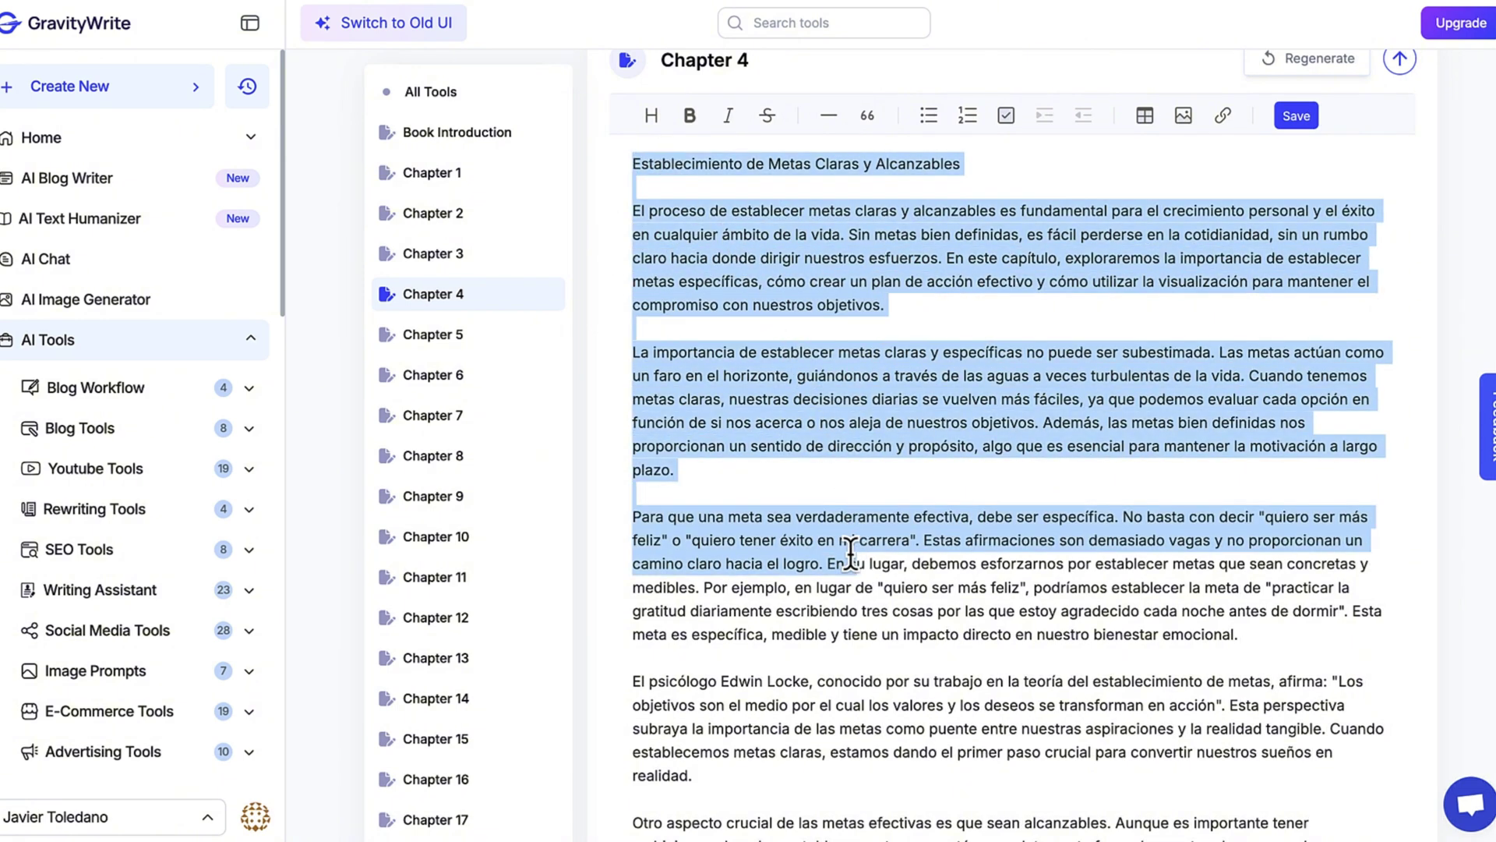
click(885, 460)
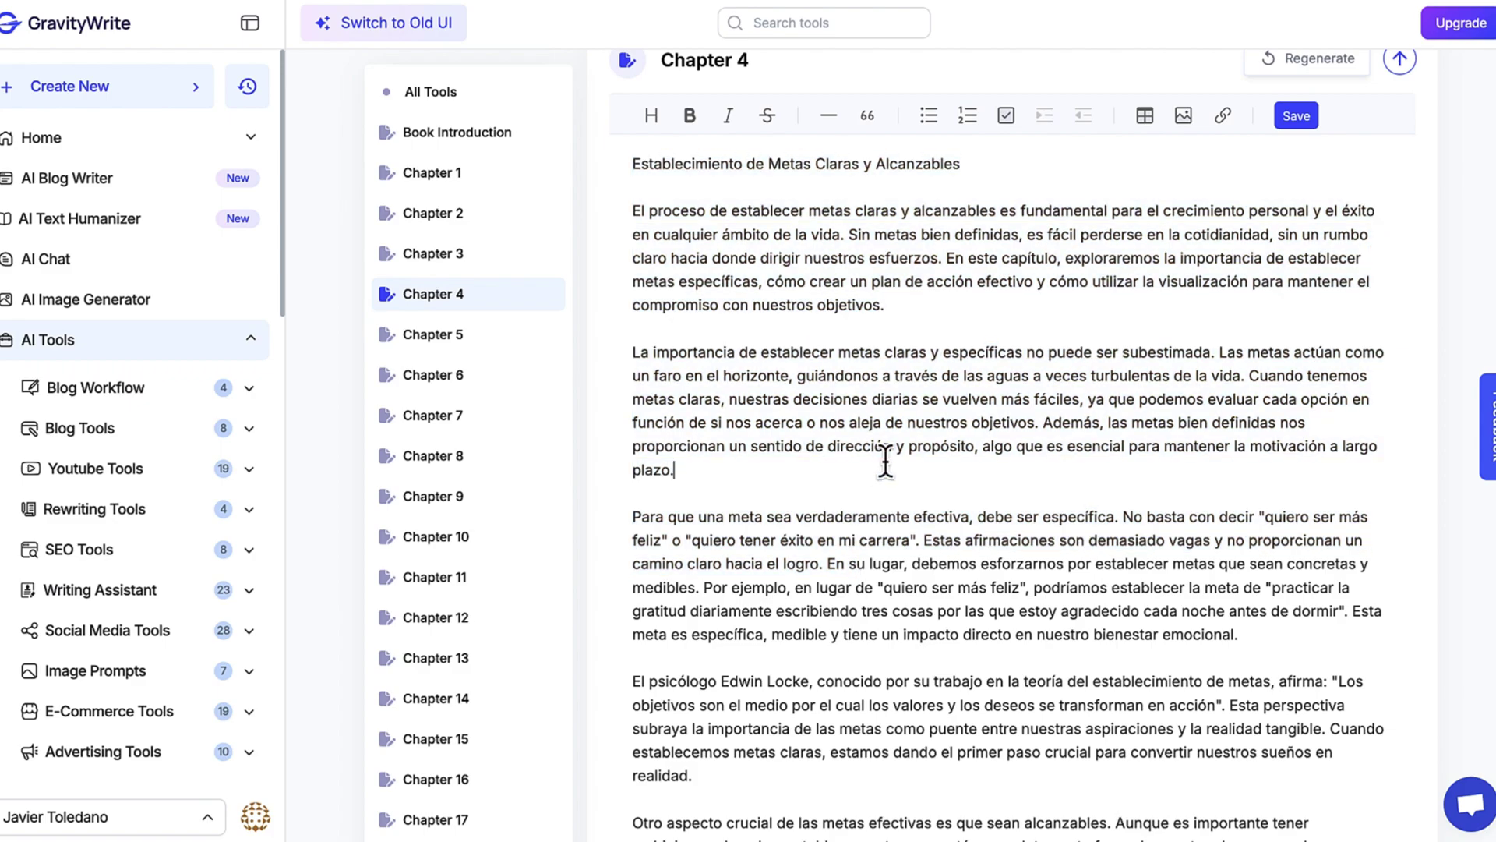
Step: Format the Chapter 1 title line "Beginning the Journey of Self-Discovery" as Heading 1
scroll(885, 459, up, 15)
scroll(885, 460, up, 15)
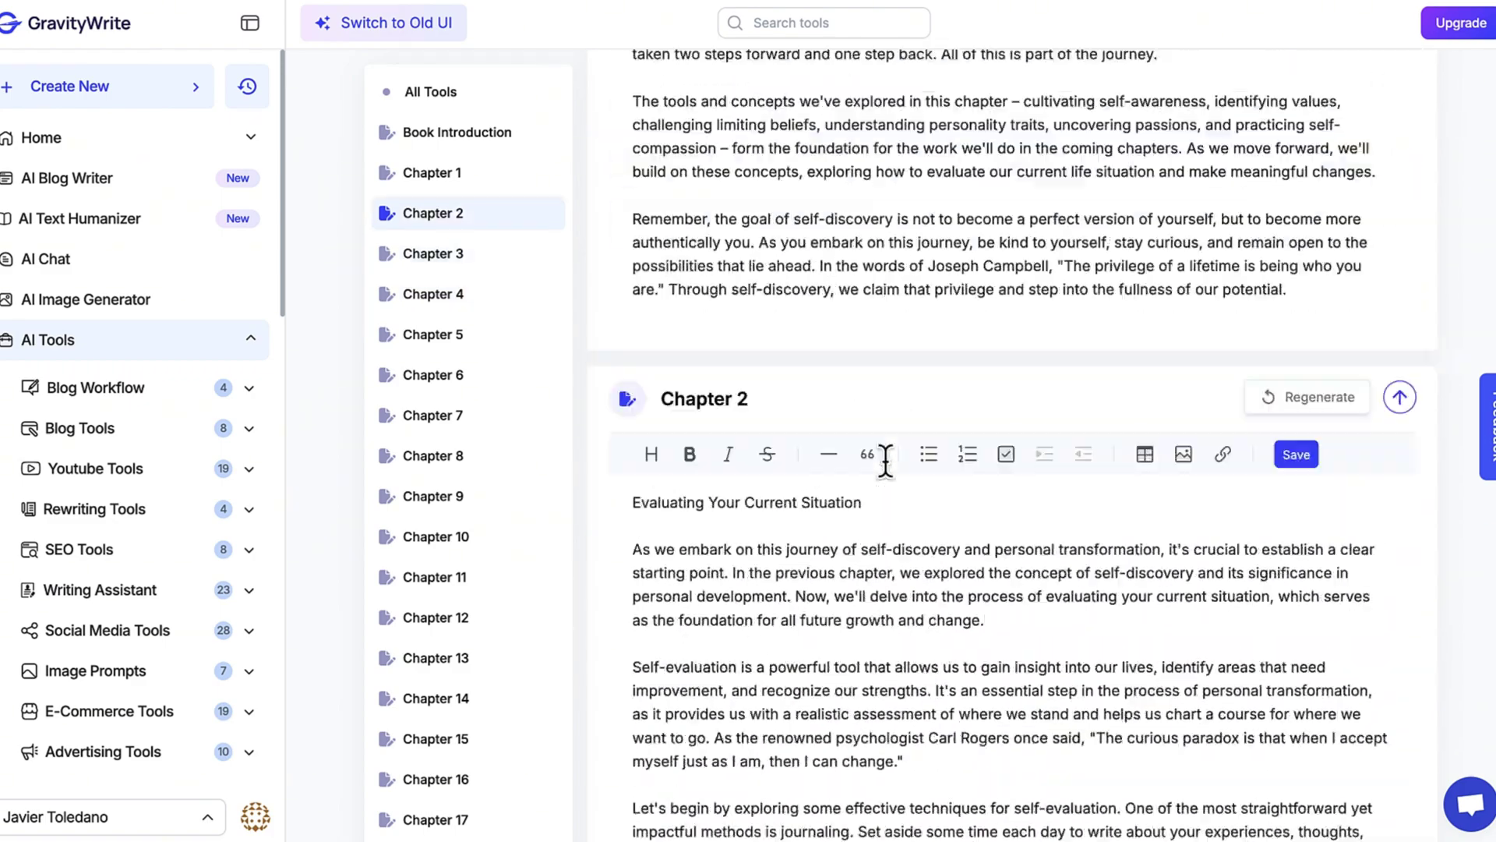
scroll(885, 460, down, 10)
scroll(885, 460, up, 4)
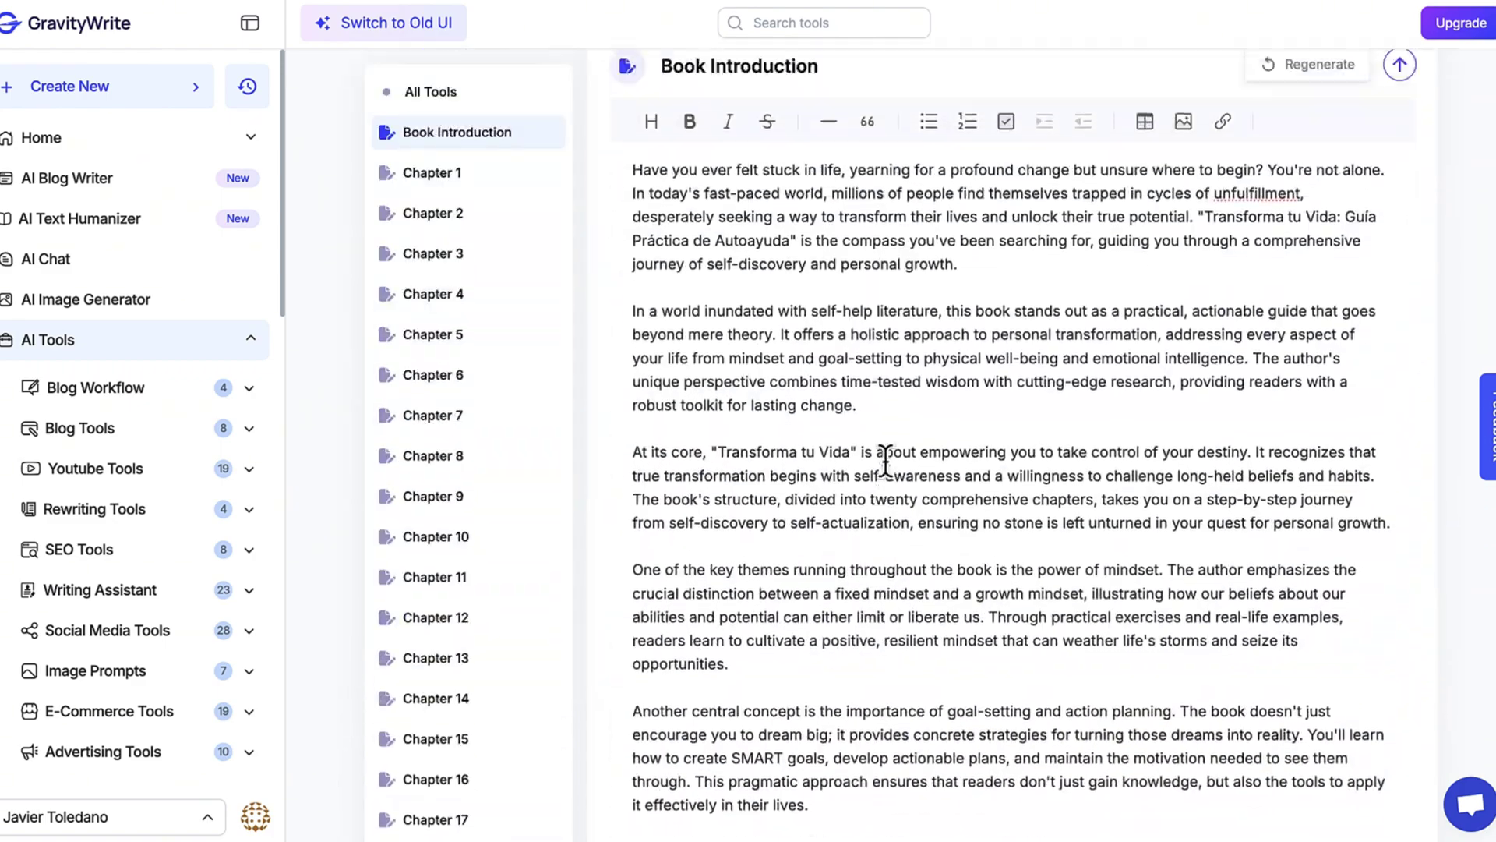
scroll(885, 460, down, 1)
scroll(885, 460, up, 2)
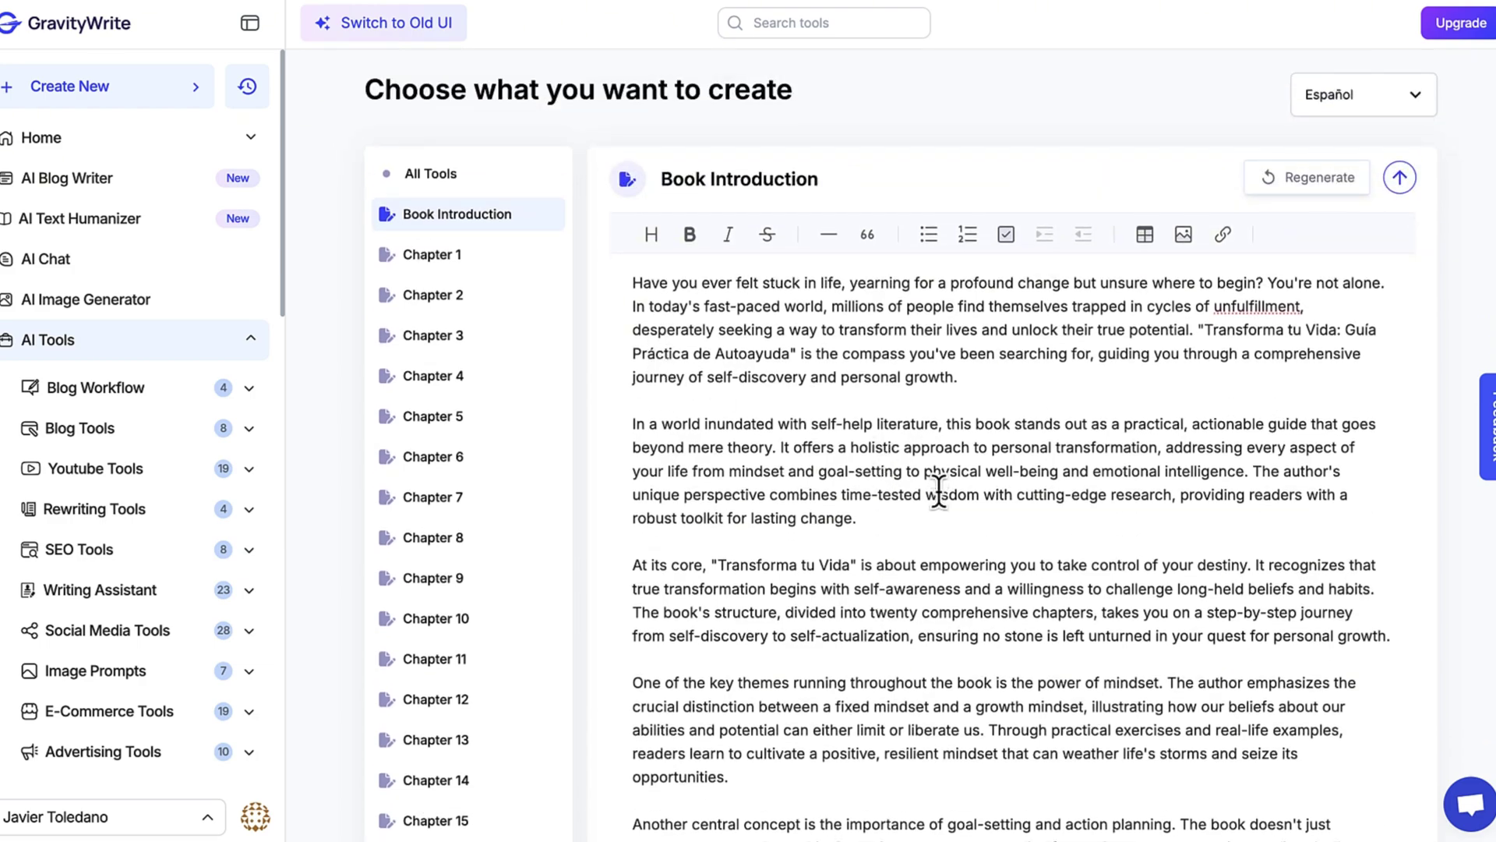
scroll(685, 335, down, 15)
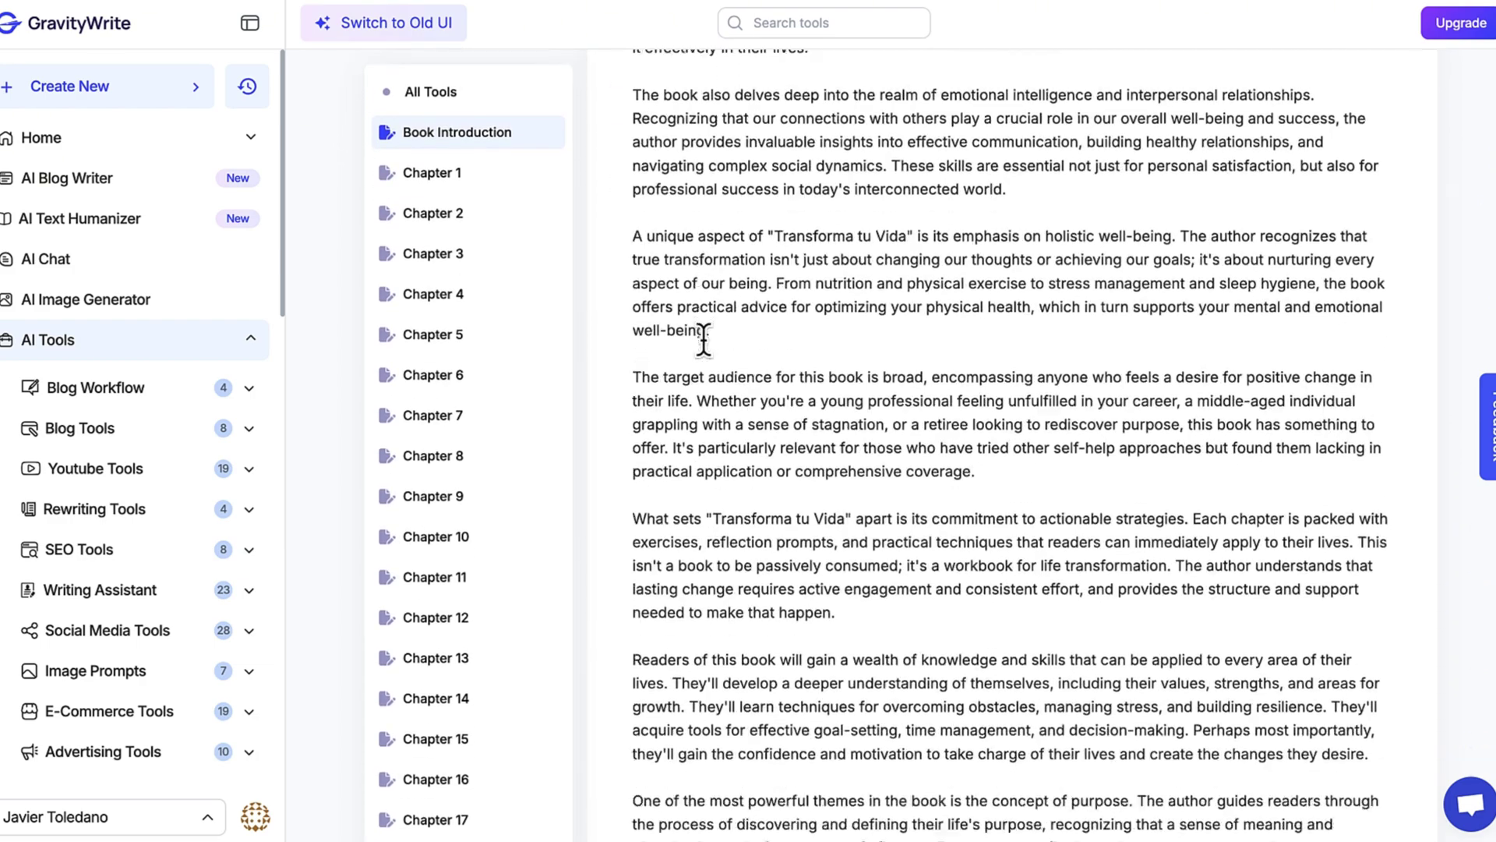
scroll(703, 337, down, 15)
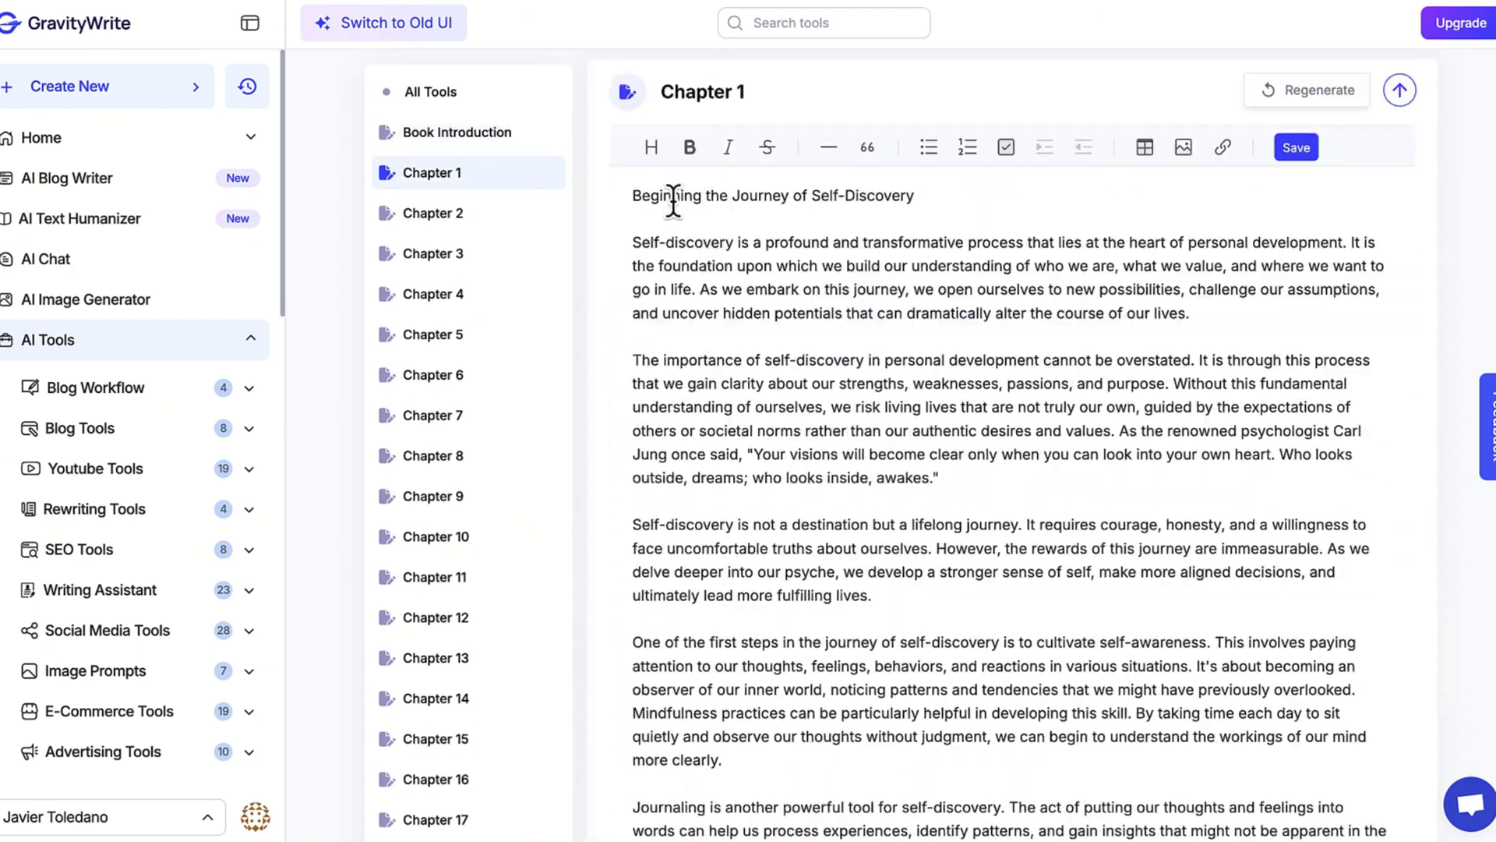
drag(634, 197, 916, 198)
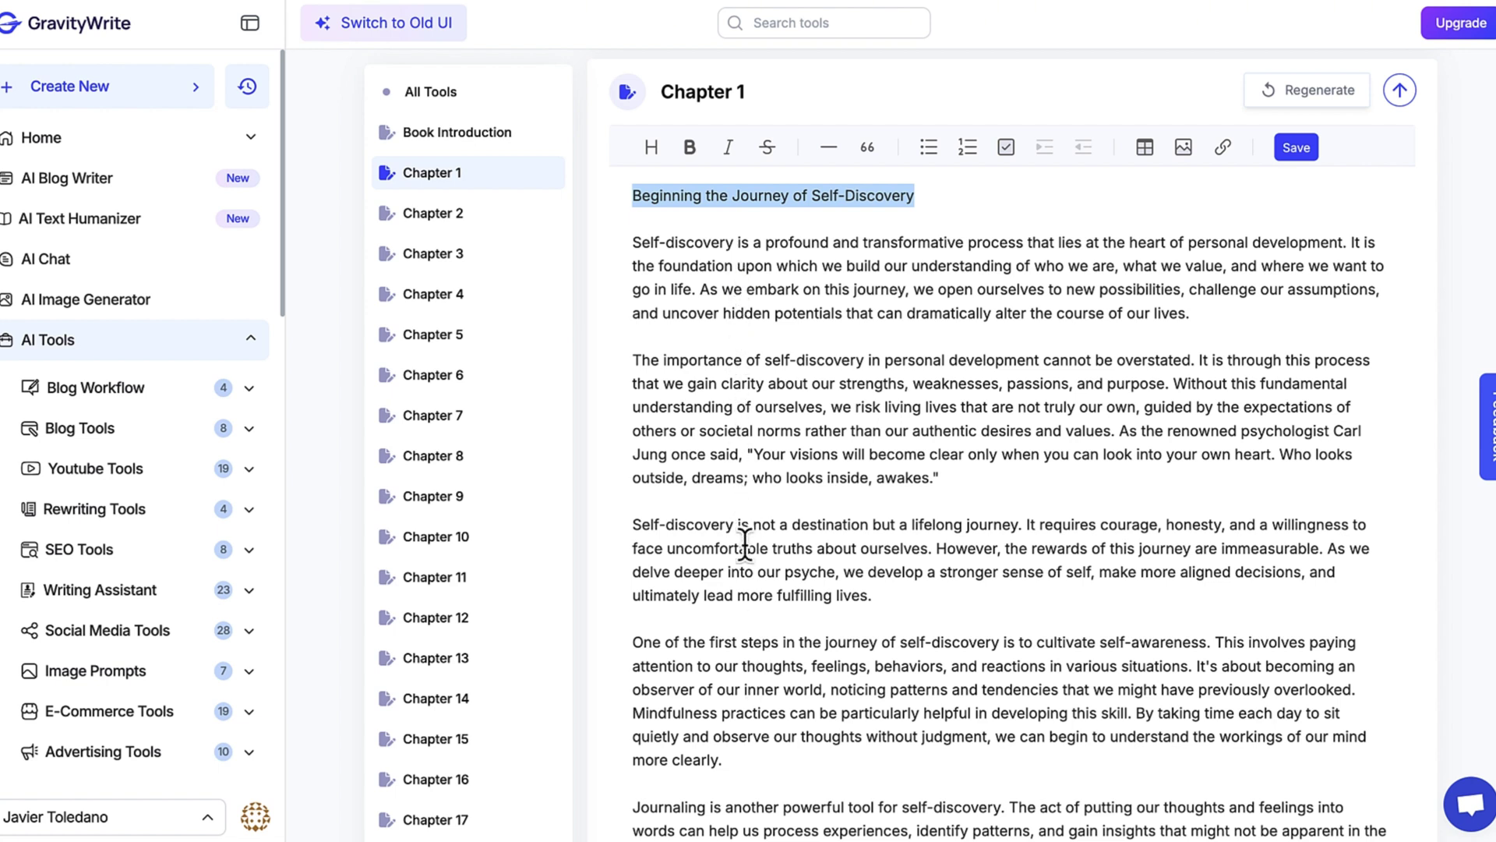
click(651, 147)
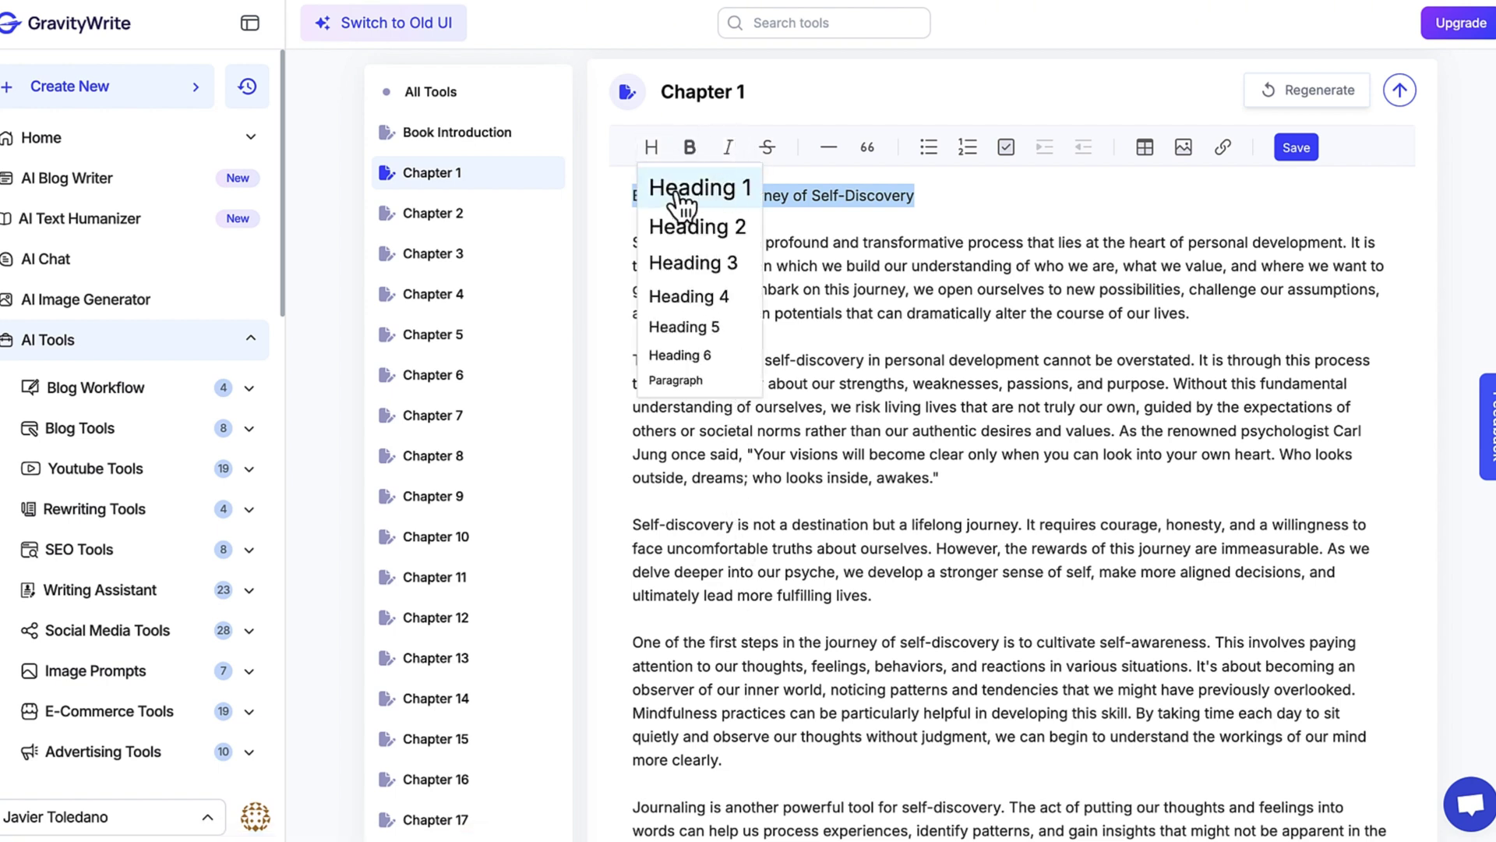
click(679, 193)
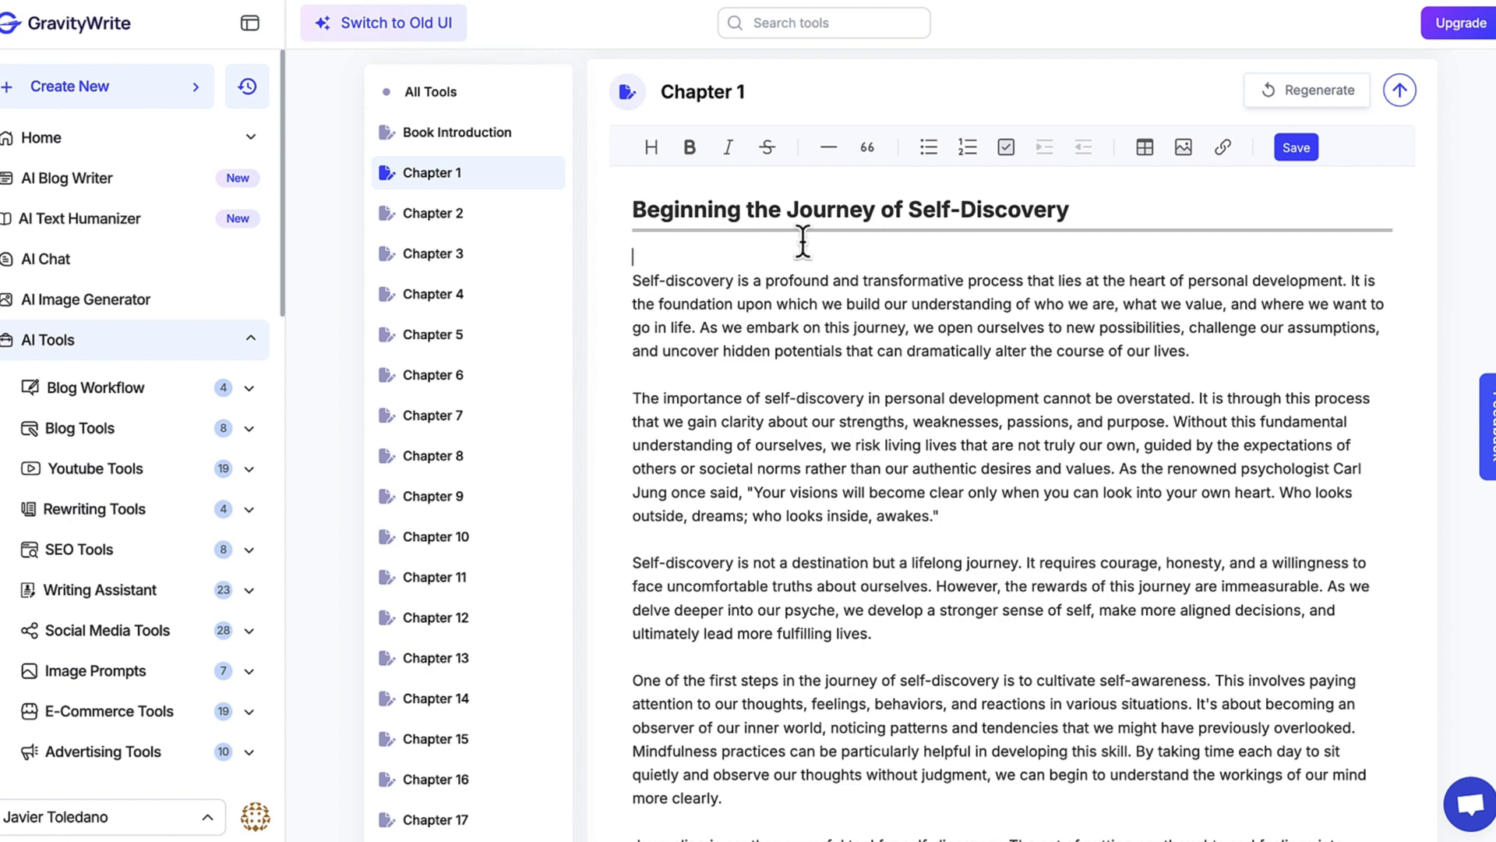
scroll(729, 379, down, 12)
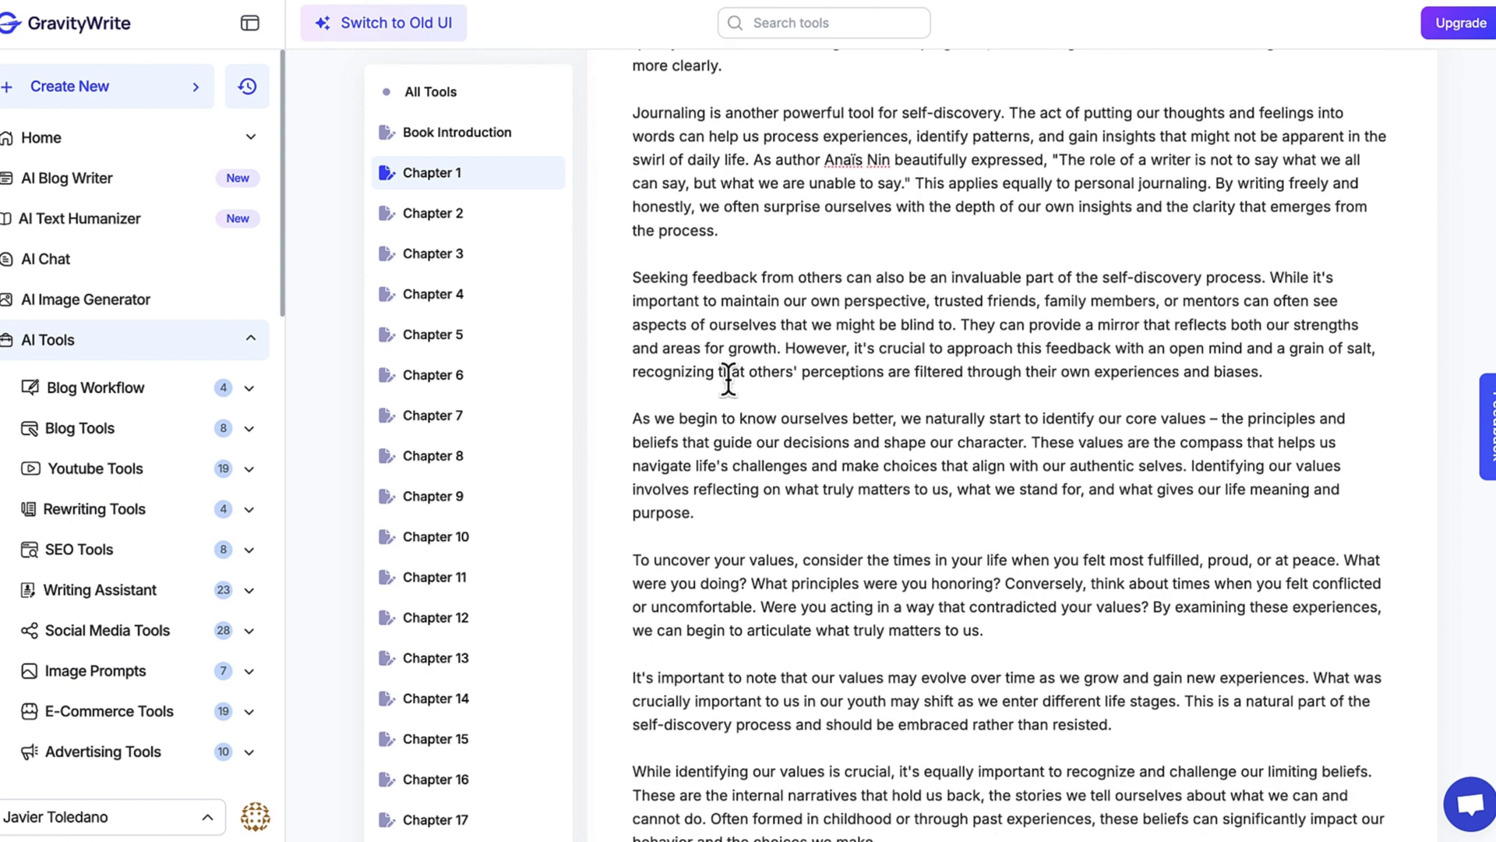
scroll(728, 379, down, 15)
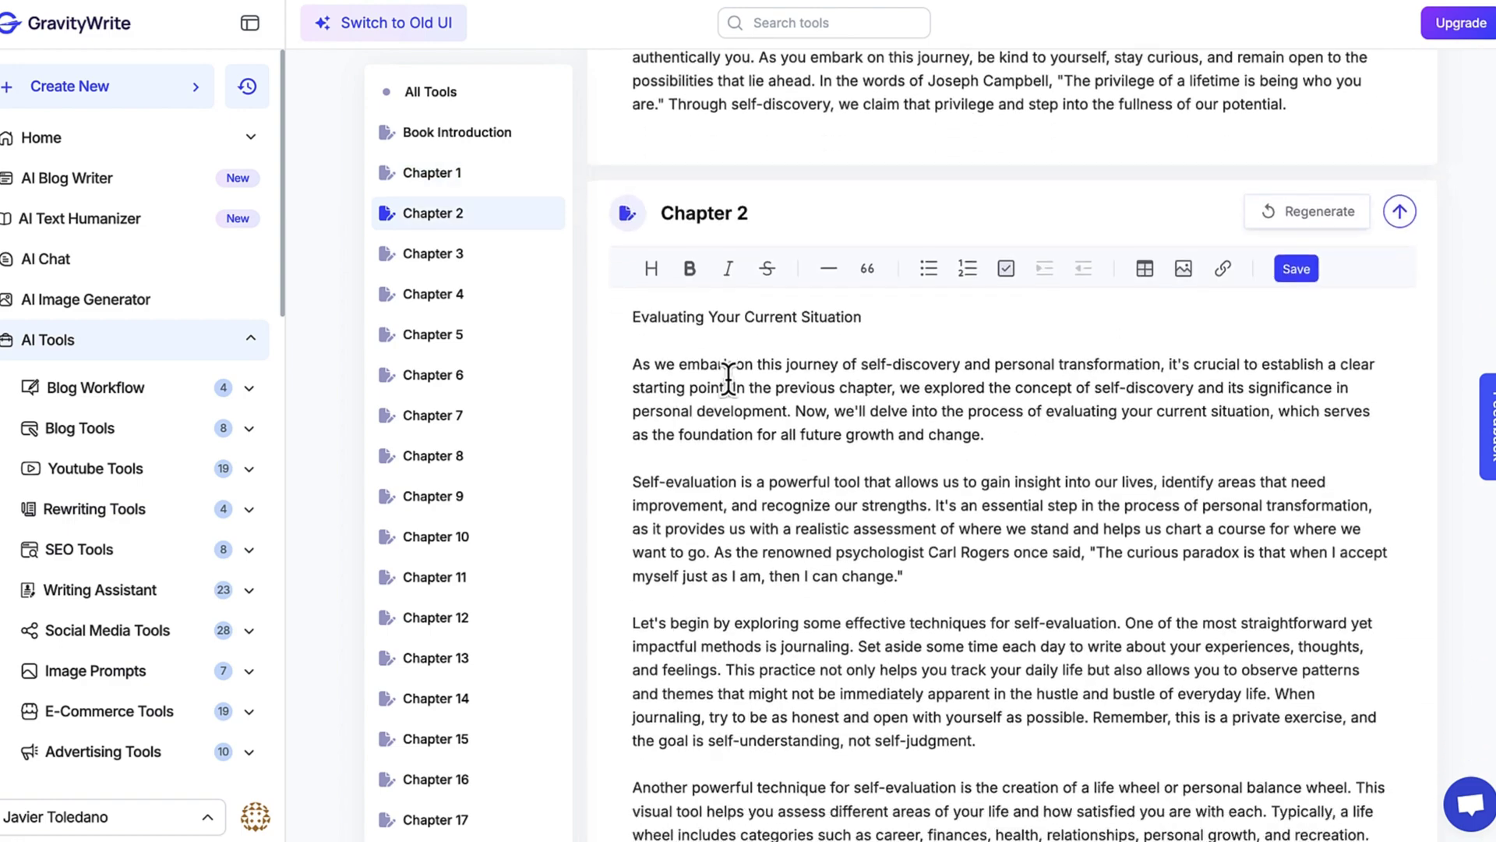